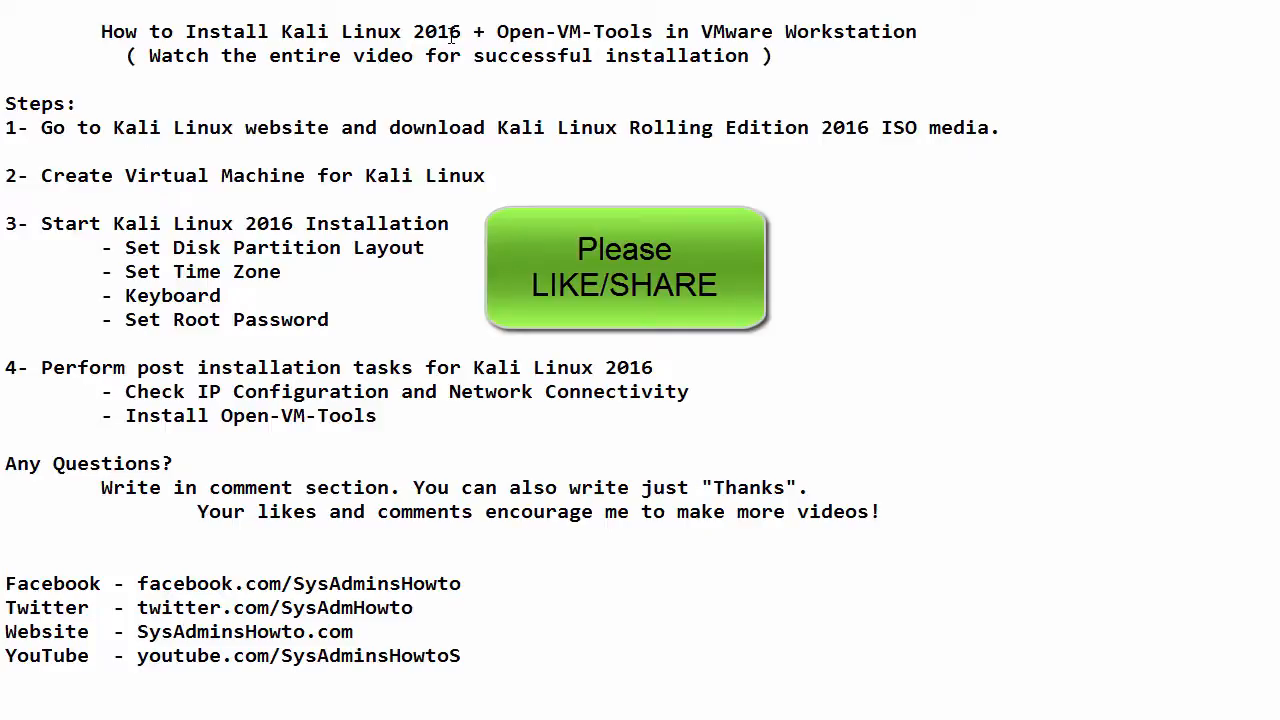
{"action": "left_click_drag", "start_coordinate": [5, 103], "coordinate": [538, 427]}
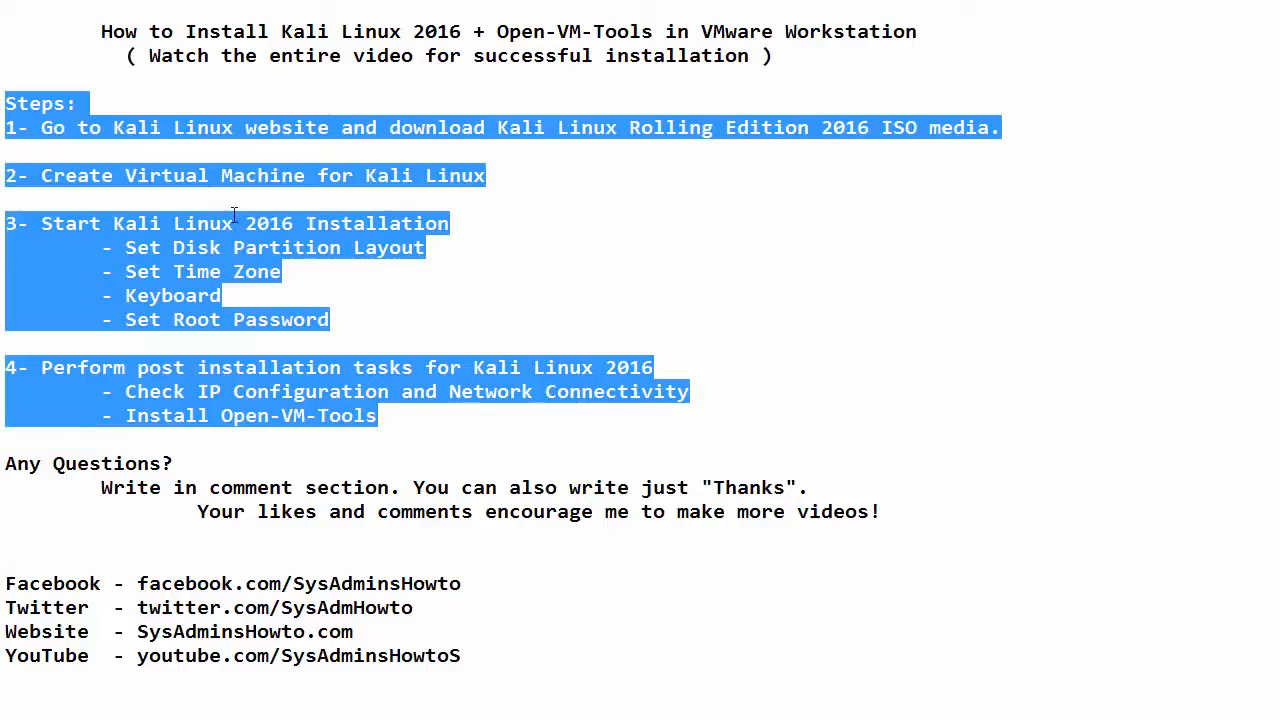
{"action": "left_click", "coordinate": [166, 140]}
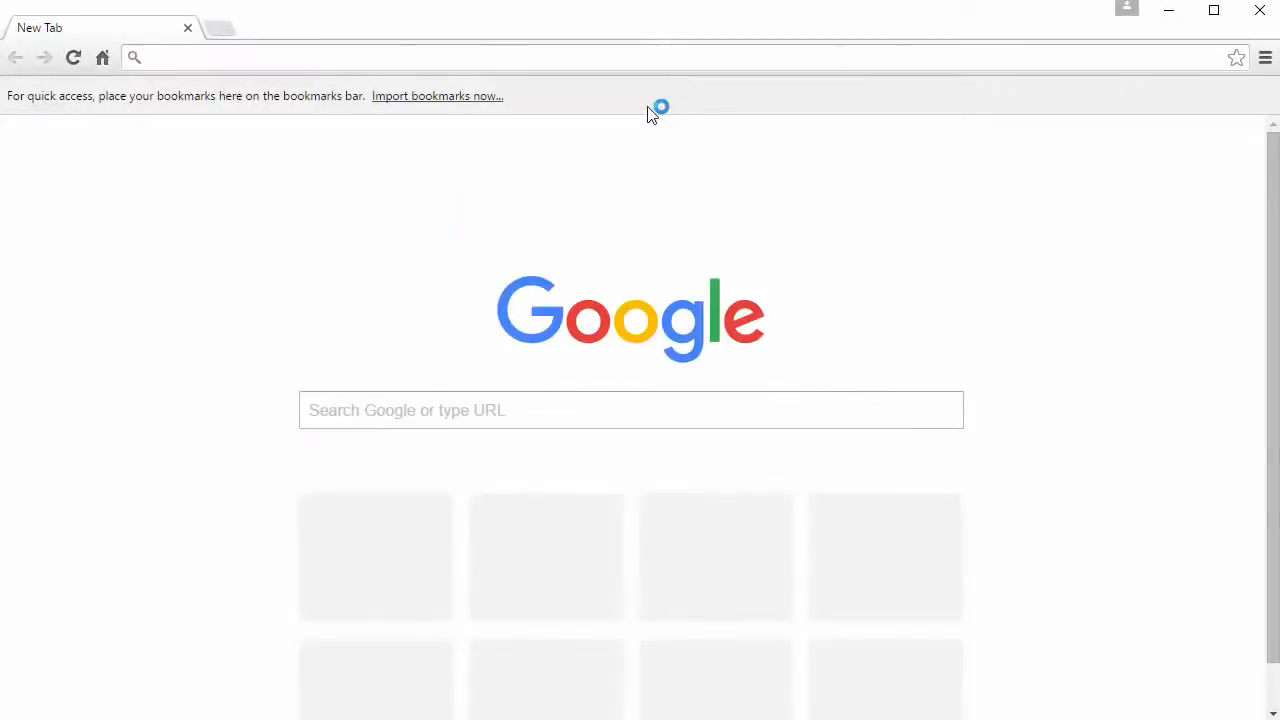
{"action": "type", "text": "www."}
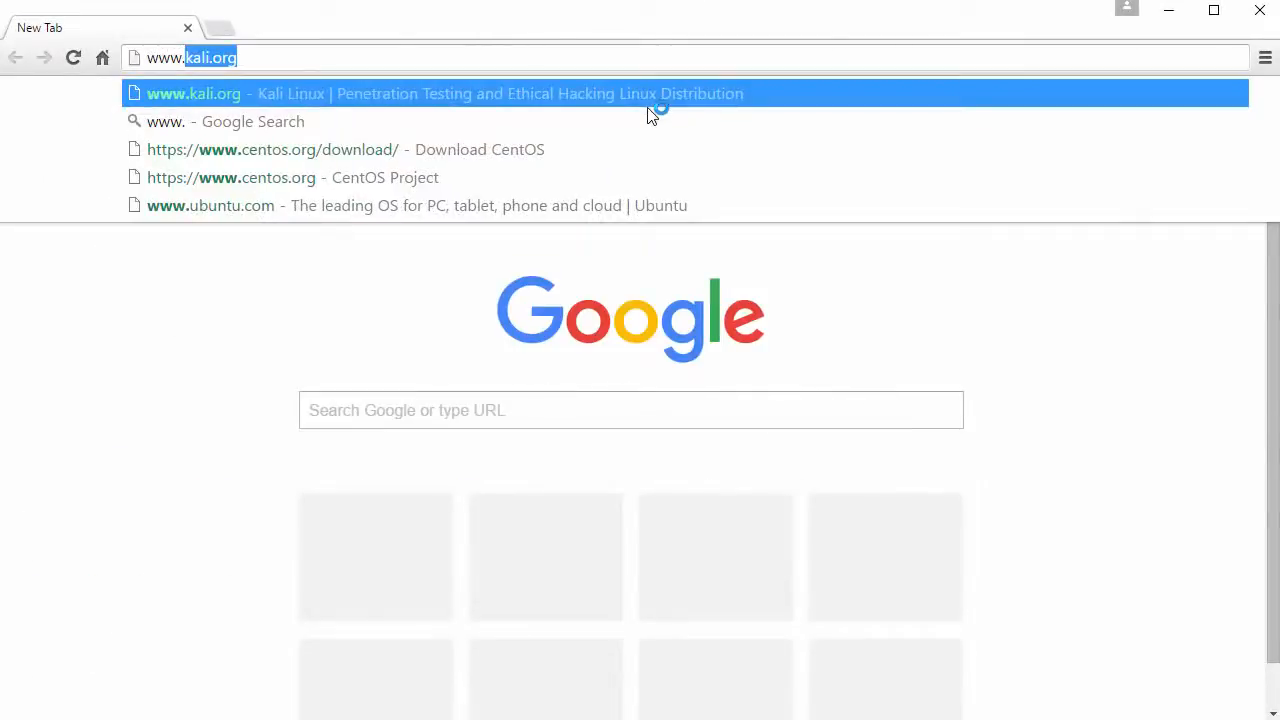
{"action": "type", "text": "kali.org"}
{"action": "key", "text": "Return"}
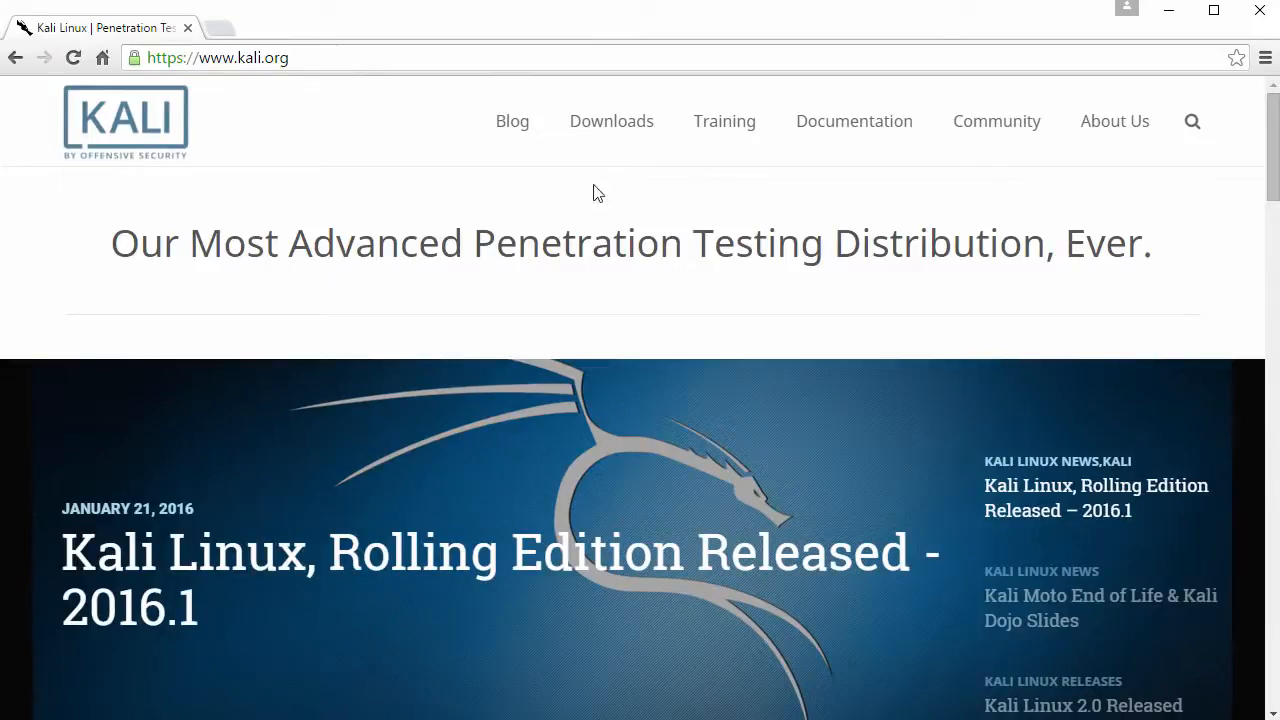
{"action": "mouse_move", "coordinate": [609, 121]}
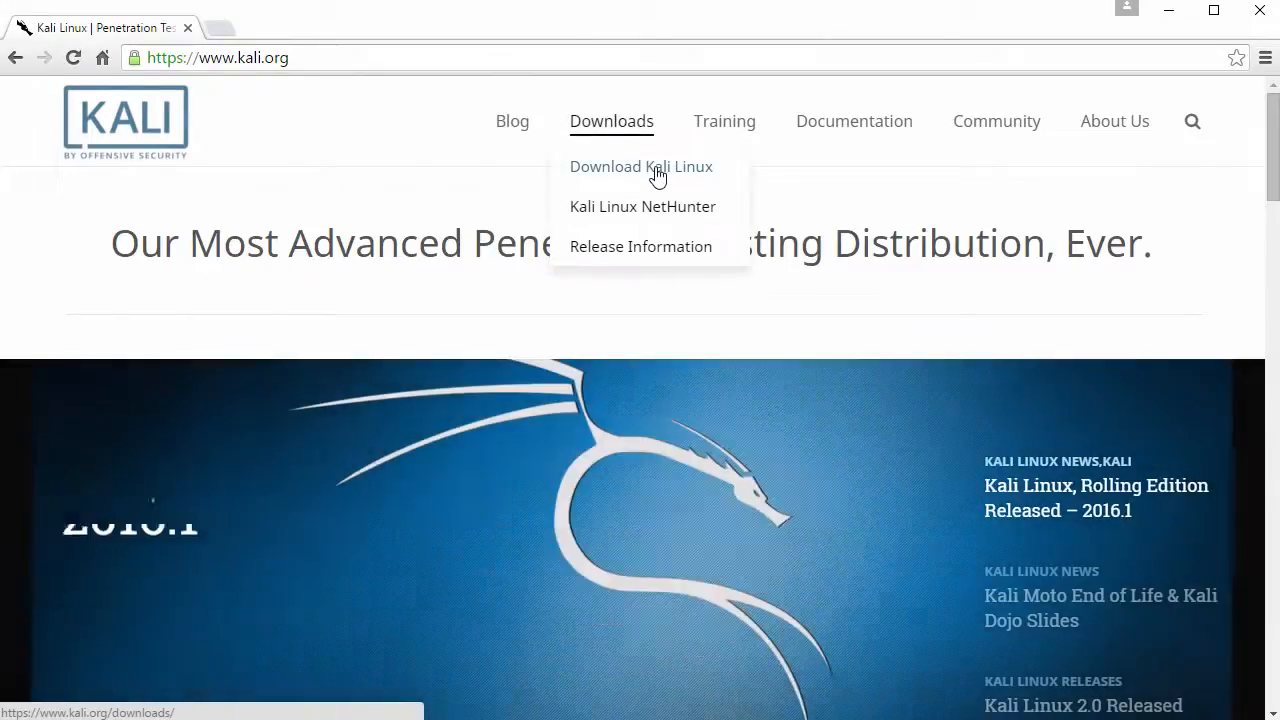
{"action": "left_click", "coordinate": [653, 177]}
Step: Find the Kali Linux 64 bit ISO link, start its download, then cancel the Save As
{"action": "scroll", "coordinate": [543, 251], "scroll_direction": "down", "scroll_amount": 3}
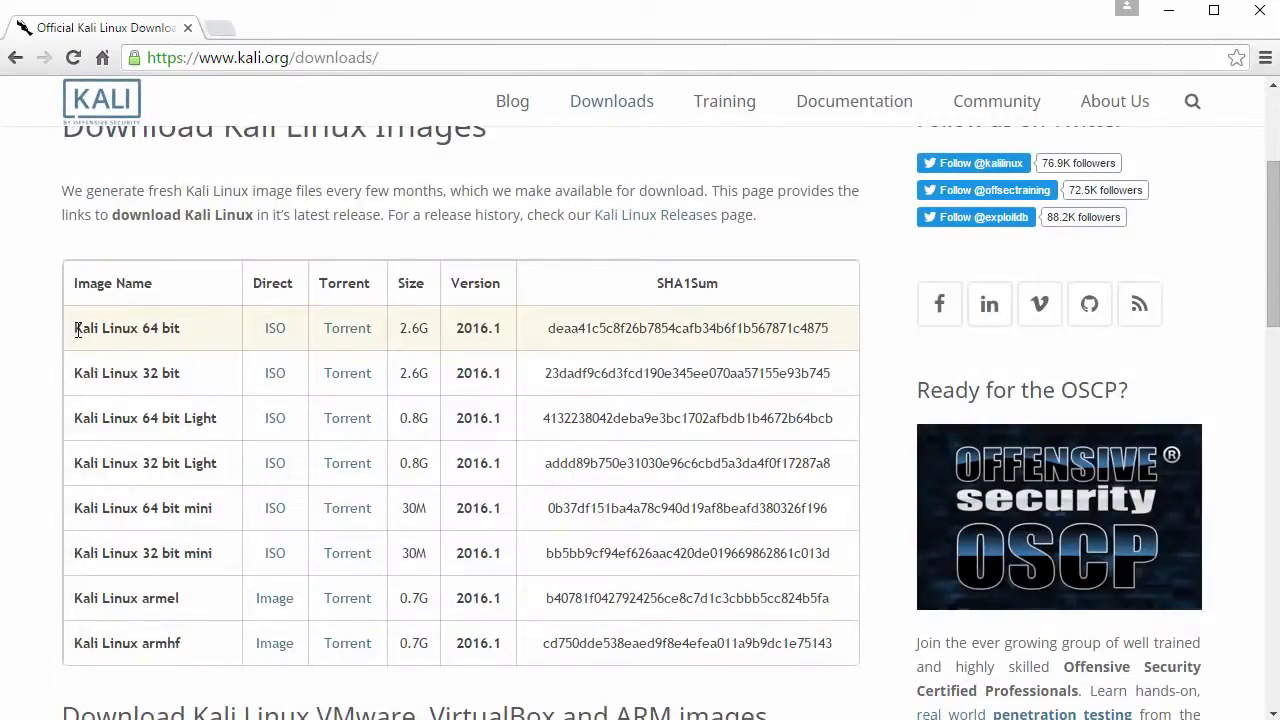
{"action": "left_click_drag", "start_coordinate": [77, 330], "coordinate": [188, 336]}
{"action": "left_click", "coordinate": [188, 336]}
{"action": "left_click", "coordinate": [275, 330]}
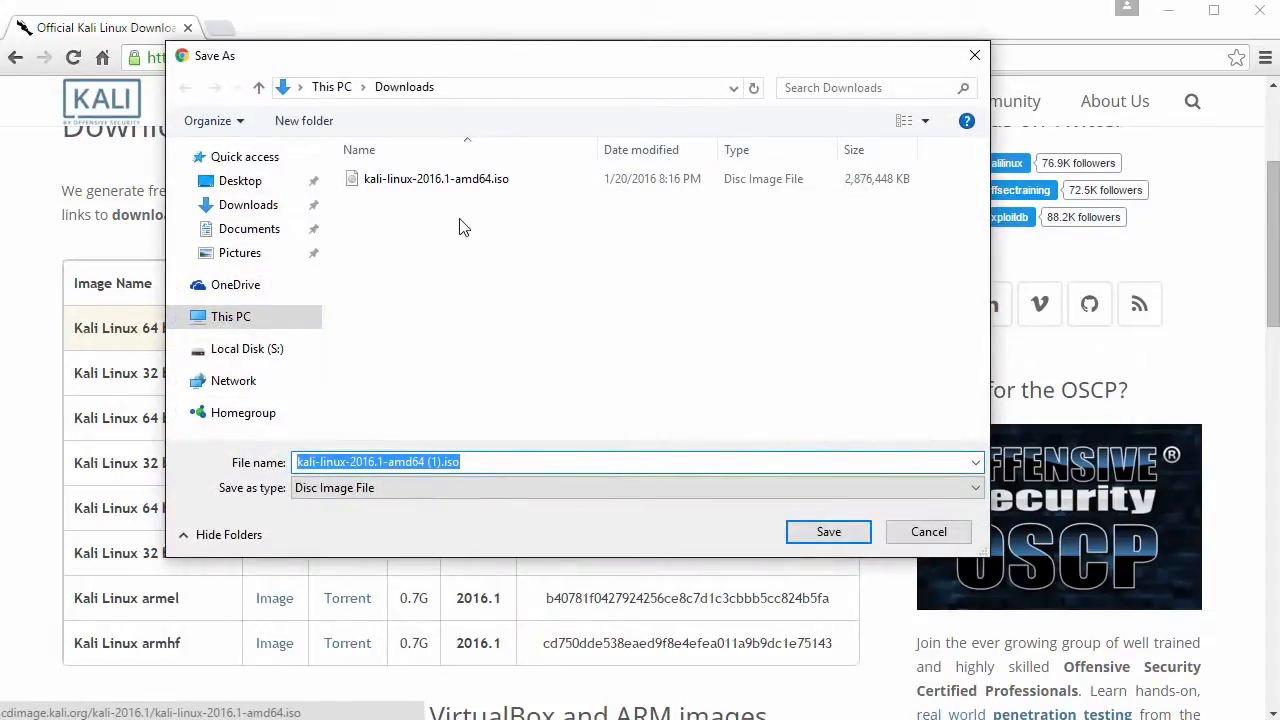
{"action": "left_click", "coordinate": [930, 533]}
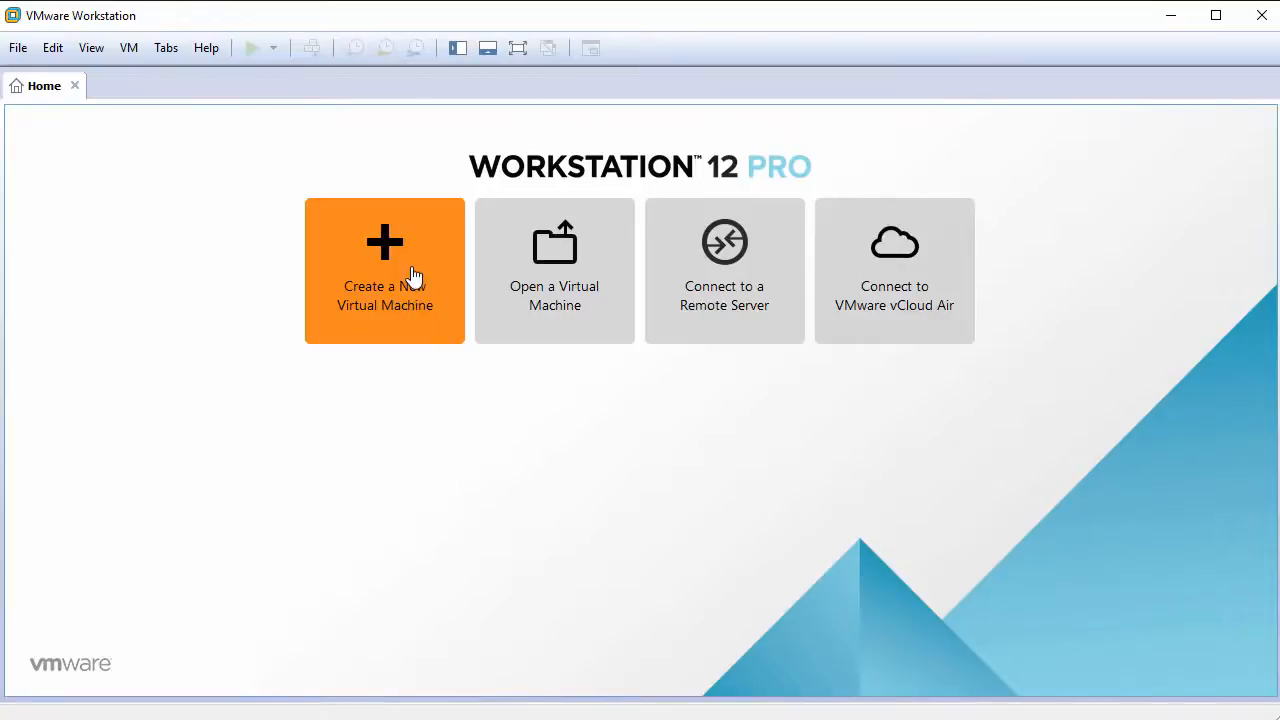
Step: Start a new Typical virtual machine, choosing to install the operating system later
{"action": "left_click", "coordinate": [414, 276]}
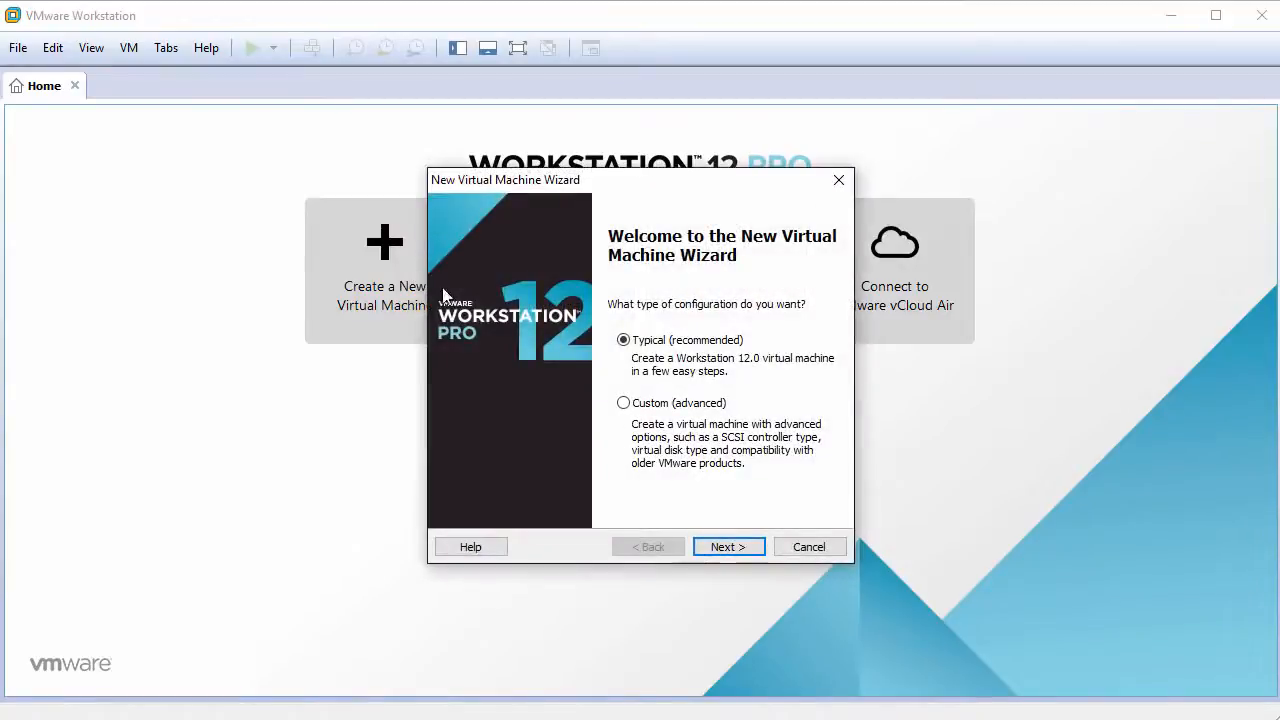
{"action": "left_click", "coordinate": [738, 546]}
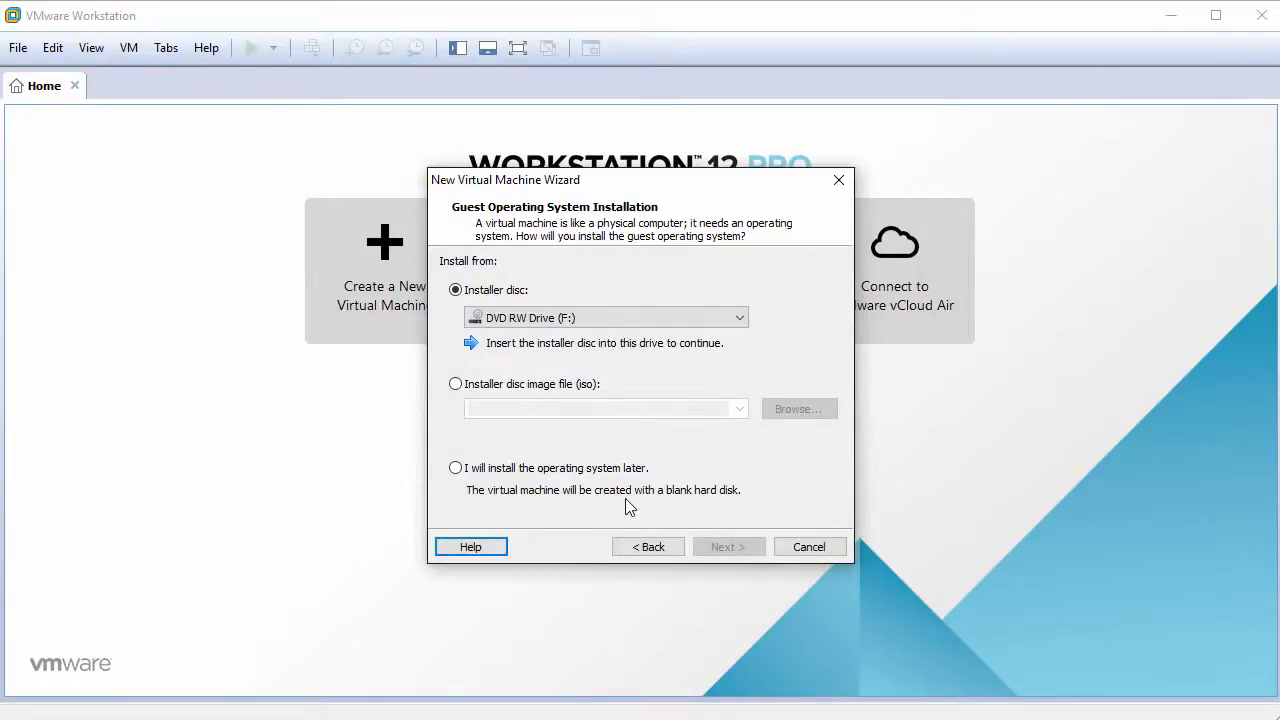
{"action": "left_click", "coordinate": [456, 469]}
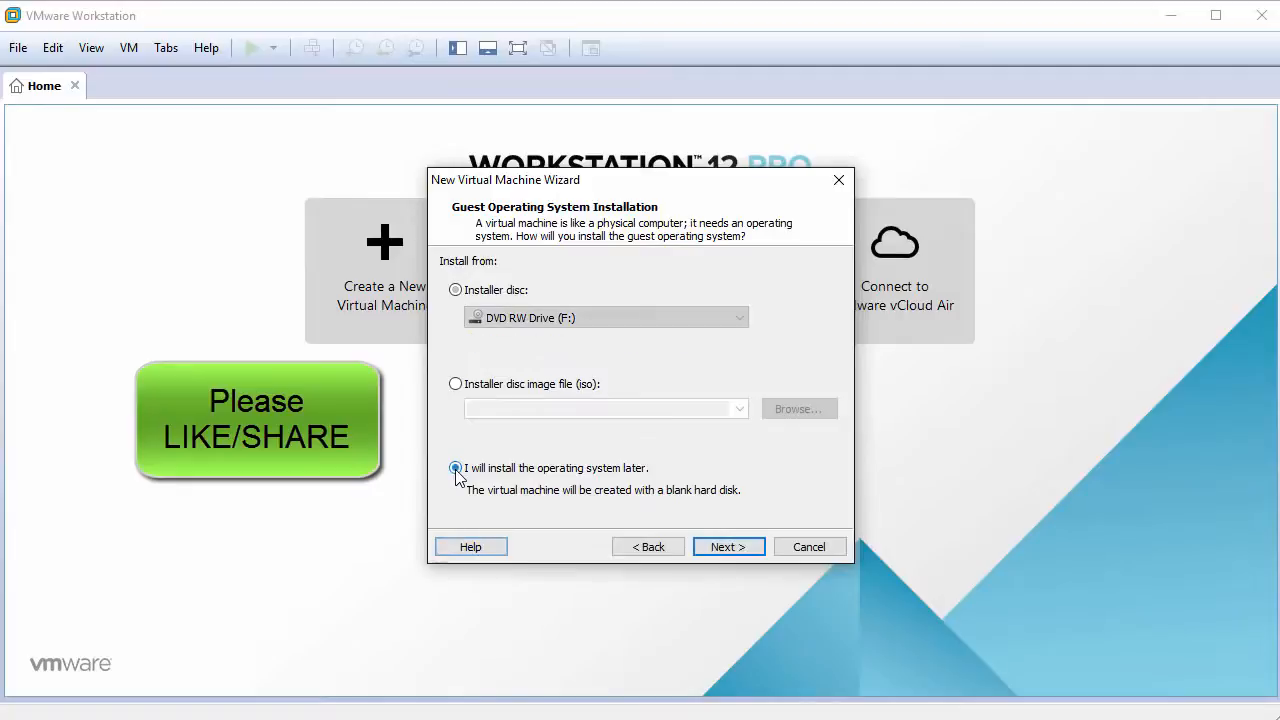
{"action": "left_click", "coordinate": [728, 547]}
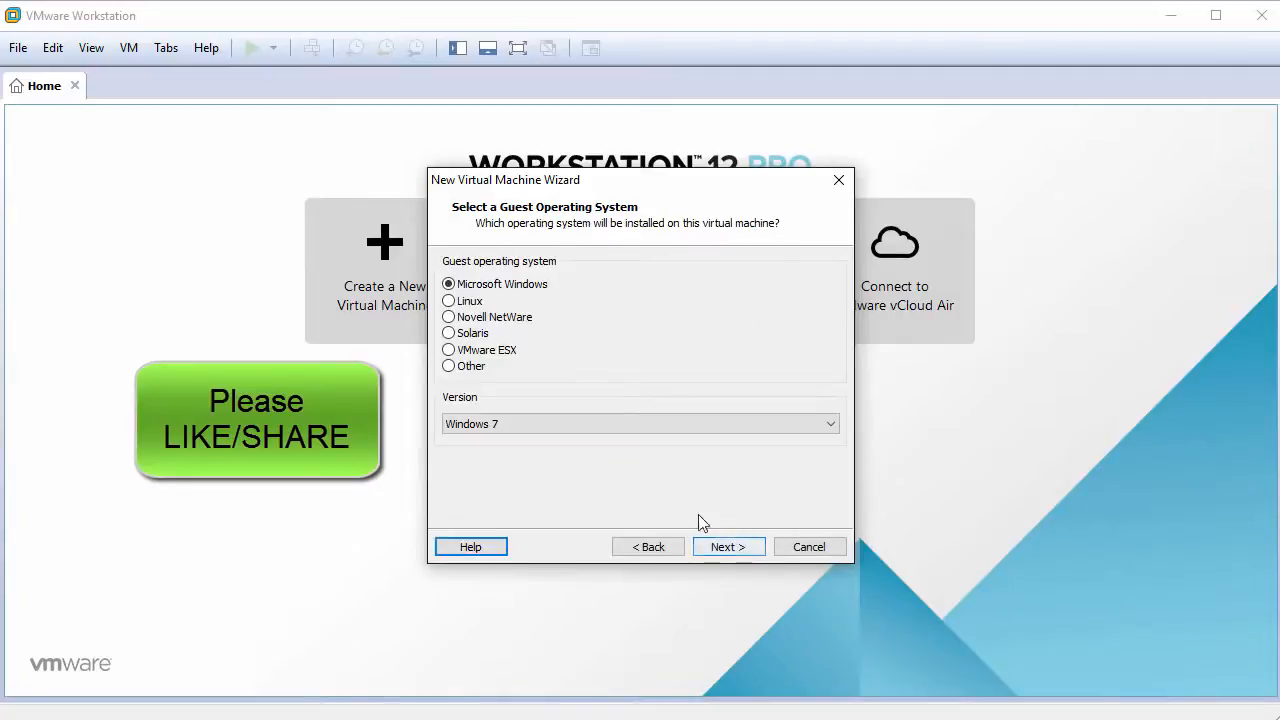
Step: Set the guest operating system to Linux, version Debian 8.x 64-bit
{"action": "left_click", "coordinate": [466, 302]}
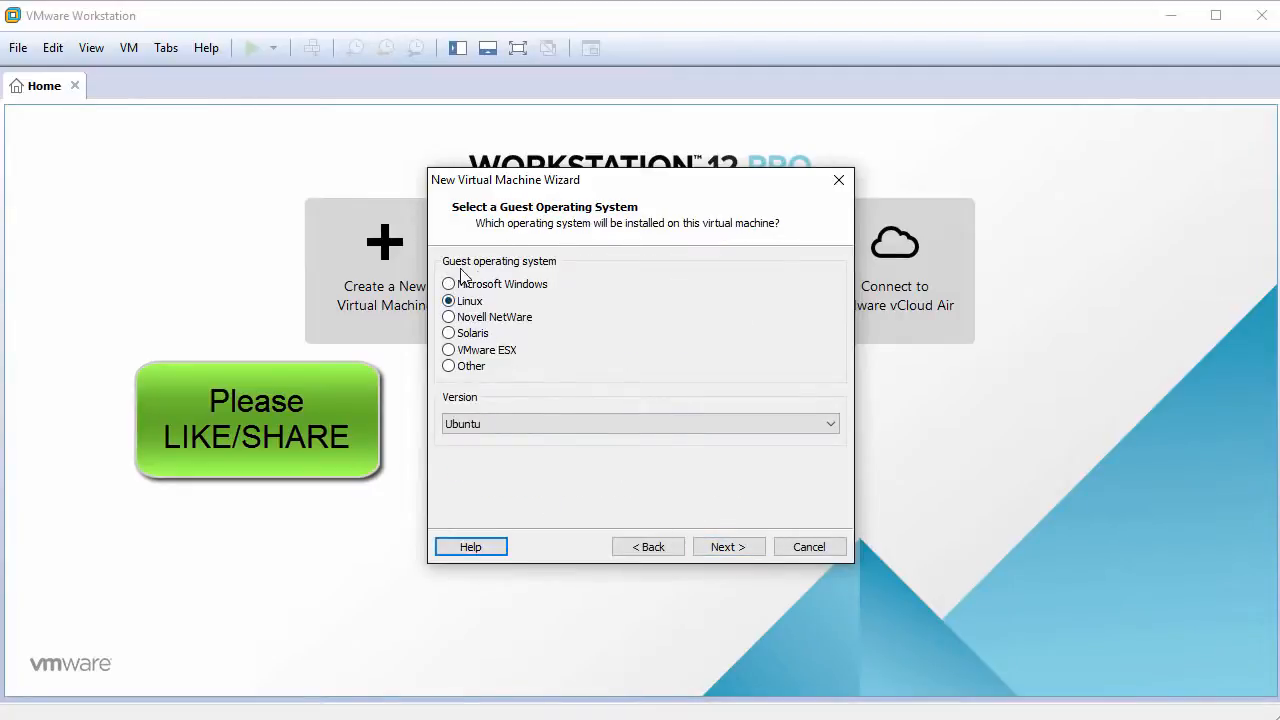
{"action": "left_click", "coordinate": [615, 426]}
{"action": "scroll", "coordinate": [649, 575], "scroll_direction": "up", "scroll_amount": 5}
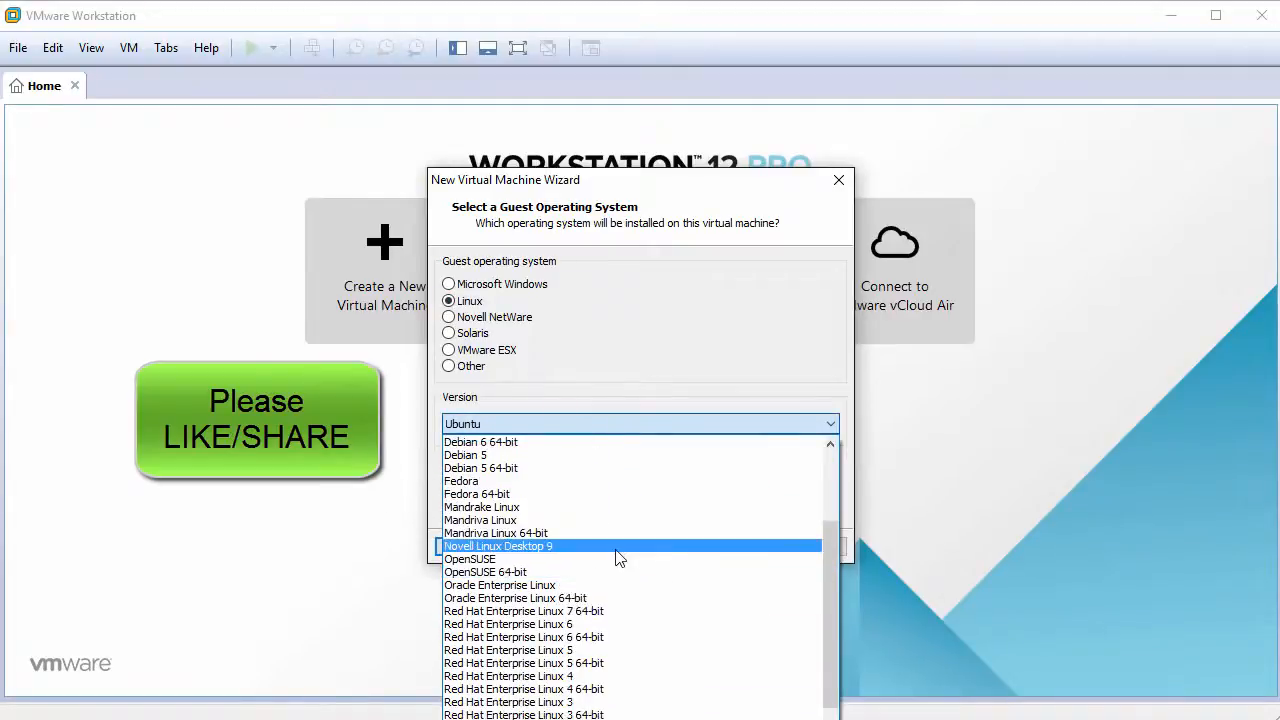
{"action": "scroll", "coordinate": [614, 557], "scroll_direction": "up", "scroll_amount": 3}
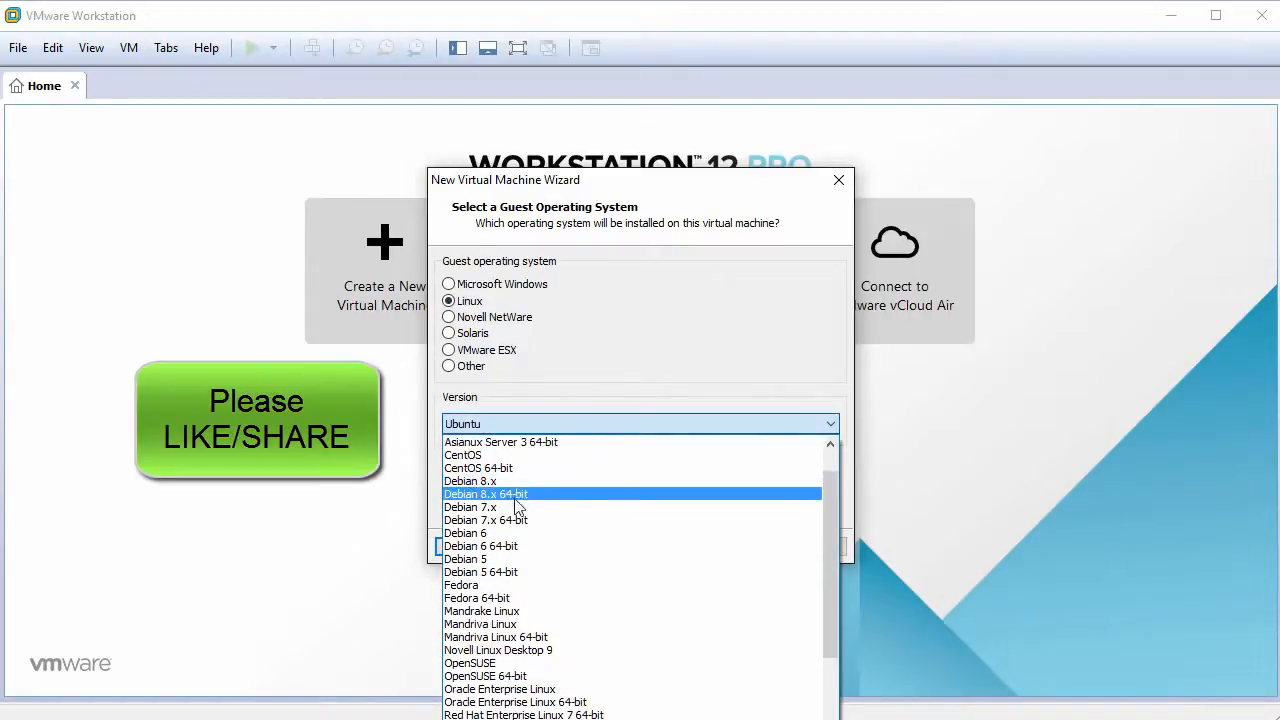
{"action": "left_click", "coordinate": [534, 495]}
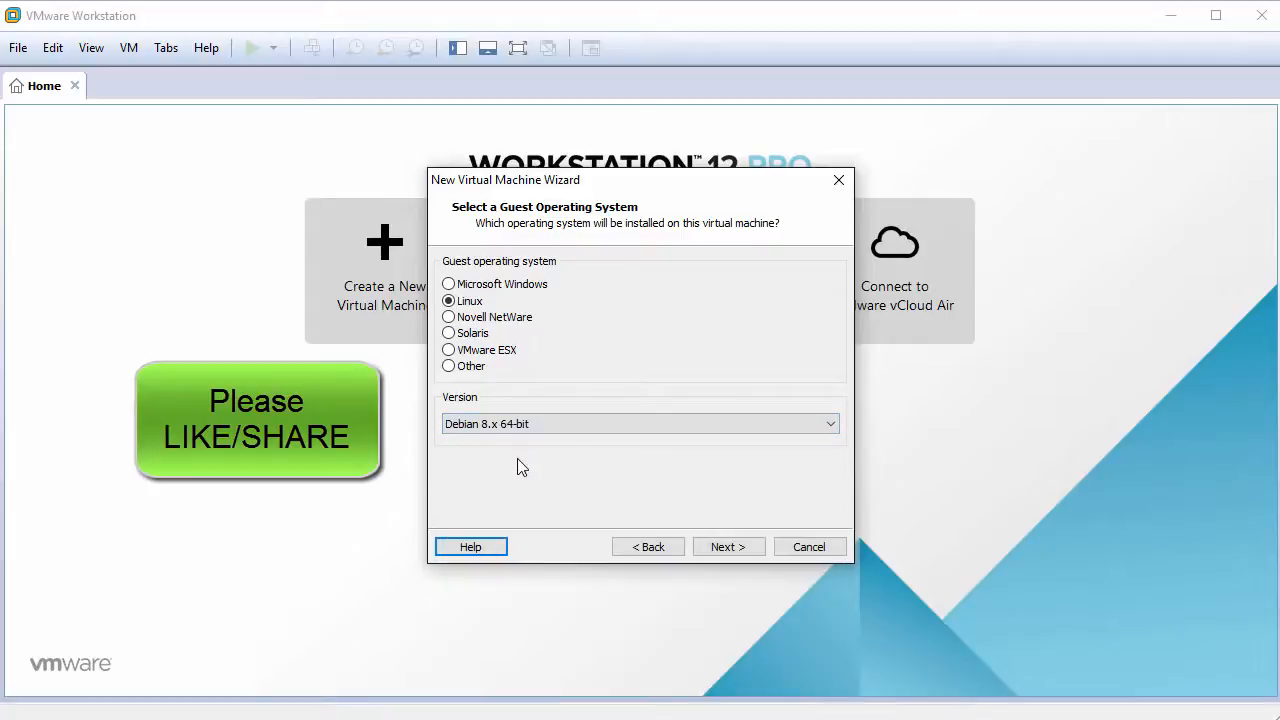
{"action": "left_click", "coordinate": [745, 550]}
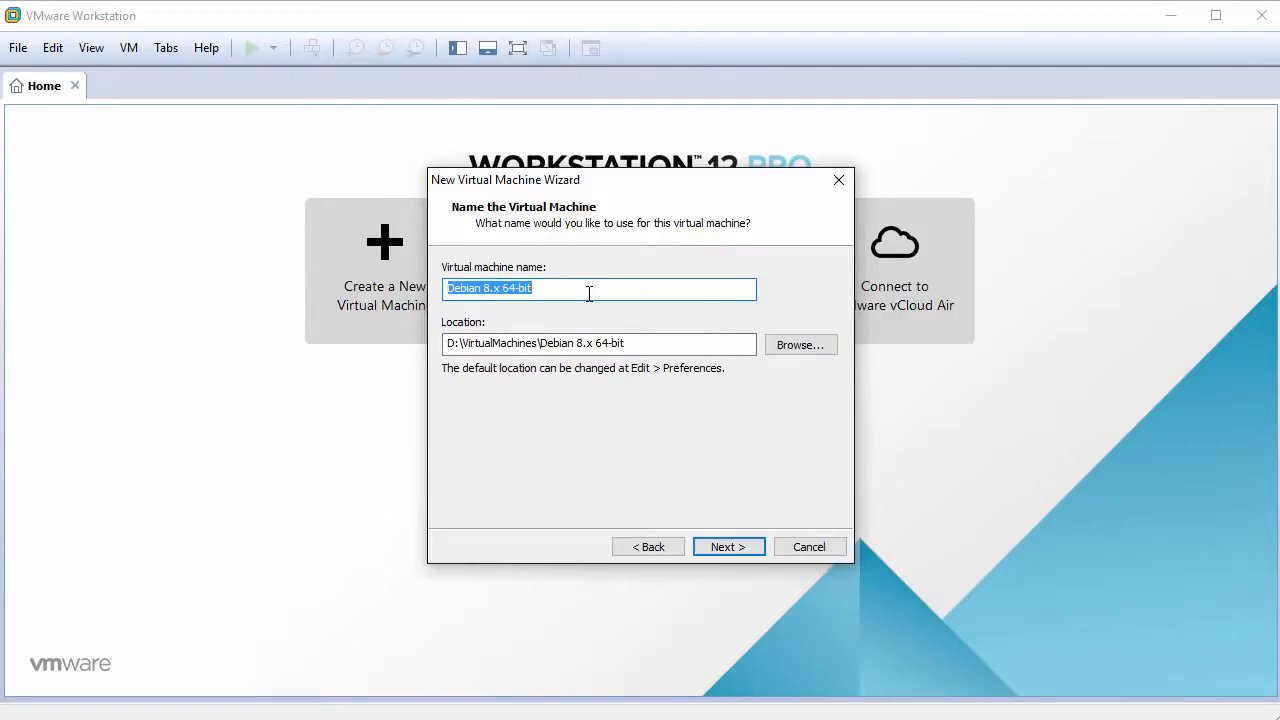
Step: Name the VM KaliLinux2016 and give it a 60 GB disk stored as a single file
{"action": "type", "text": "KaliLinux"}
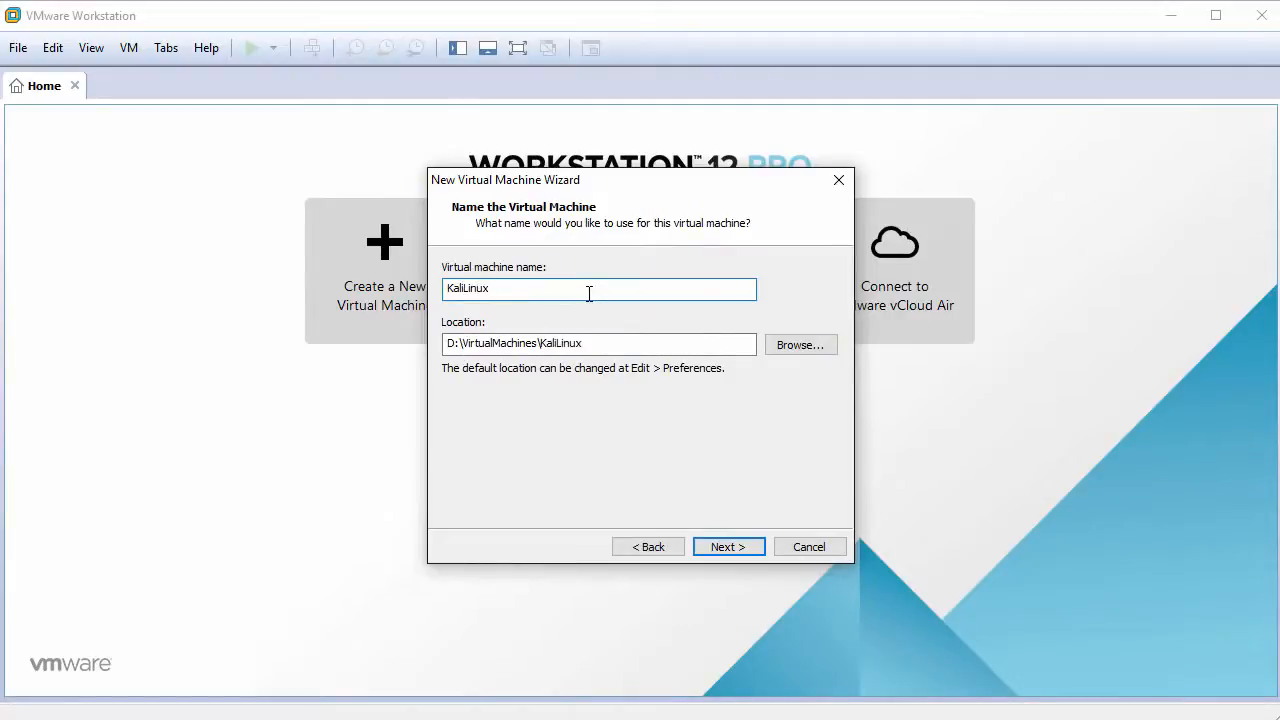
{"action": "type", "text": "2016"}
{"action": "left_click", "coordinate": [743, 554]}
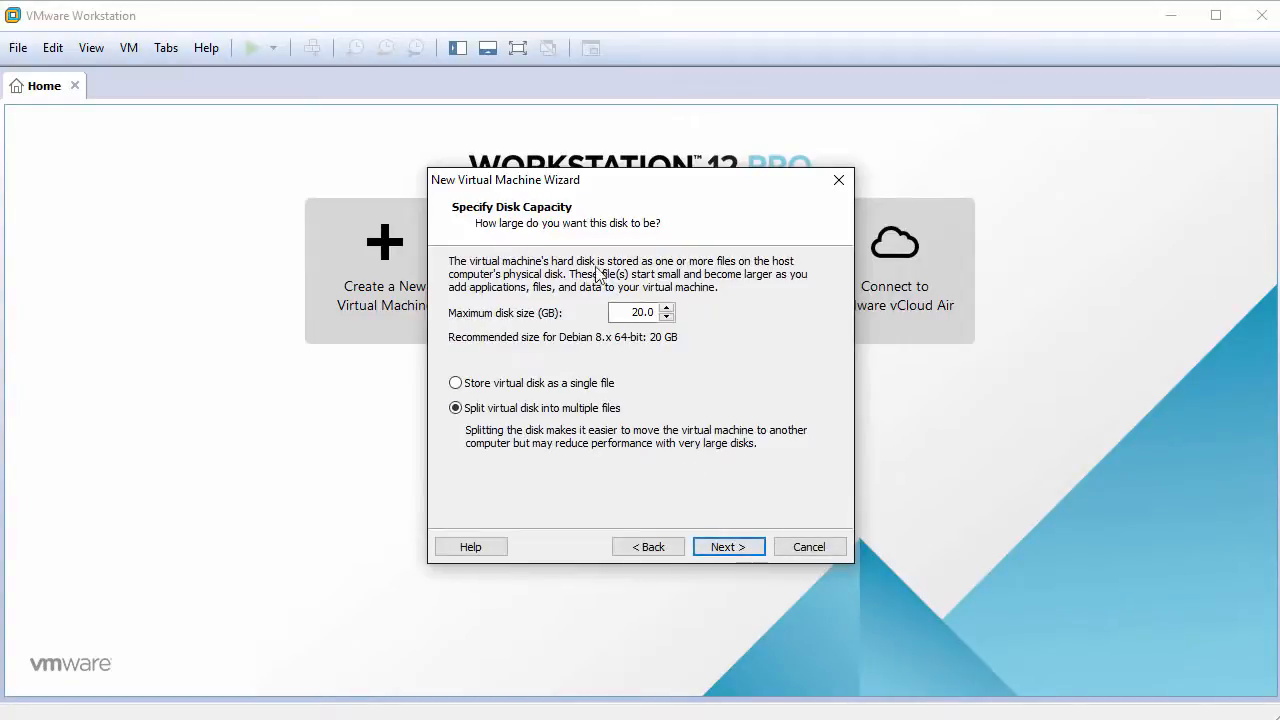
{"action": "double_click", "coordinate": [630, 313]}
{"action": "type", "text": "60"}
{"action": "left_click", "coordinate": [522, 385]}
{"action": "left_click", "coordinate": [744, 546]}
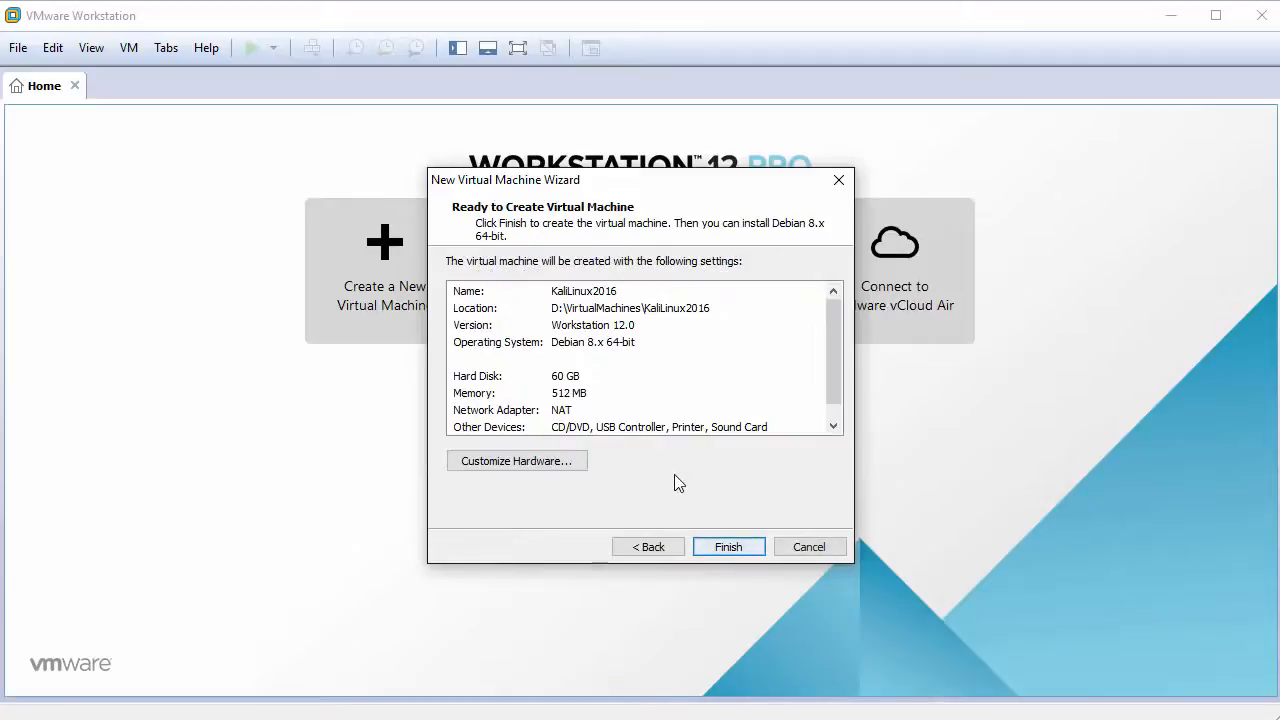
Step: In the VM's hardware settings, set 2 GB memory, two cores per processor and bridged networking
{"action": "left_click", "coordinate": [535, 462]}
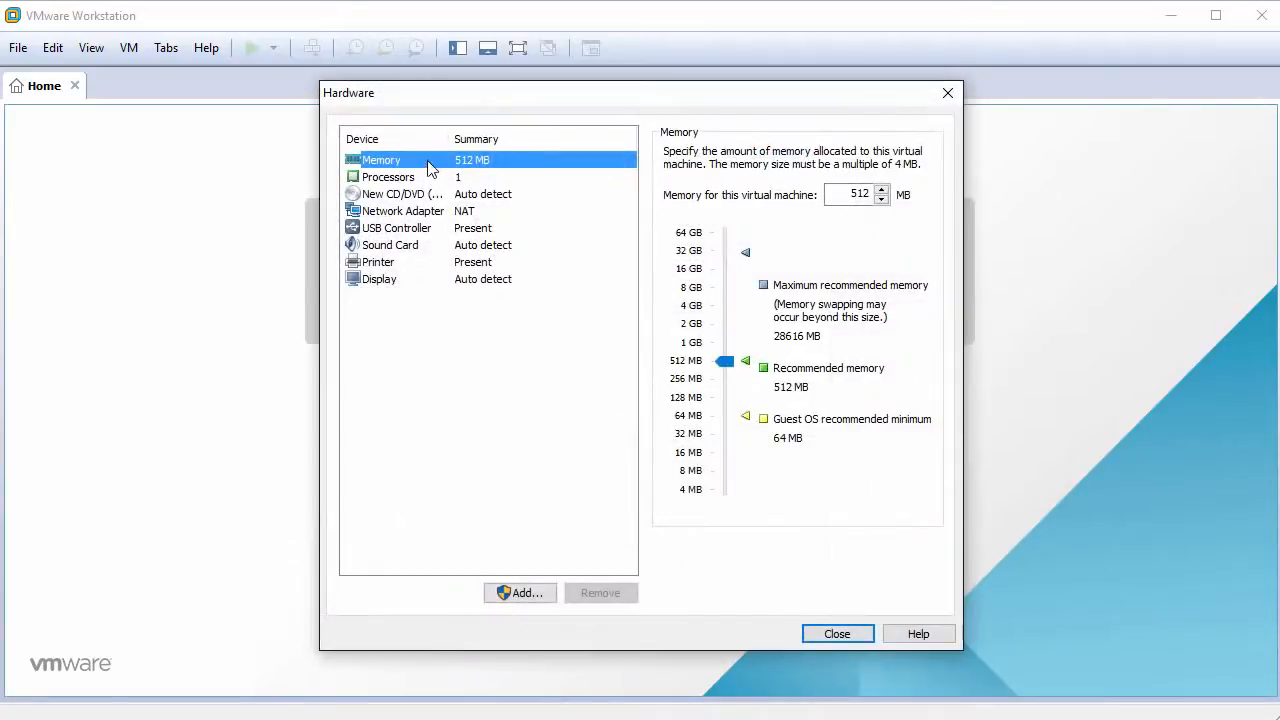
{"action": "double_click", "coordinate": [842, 200]}
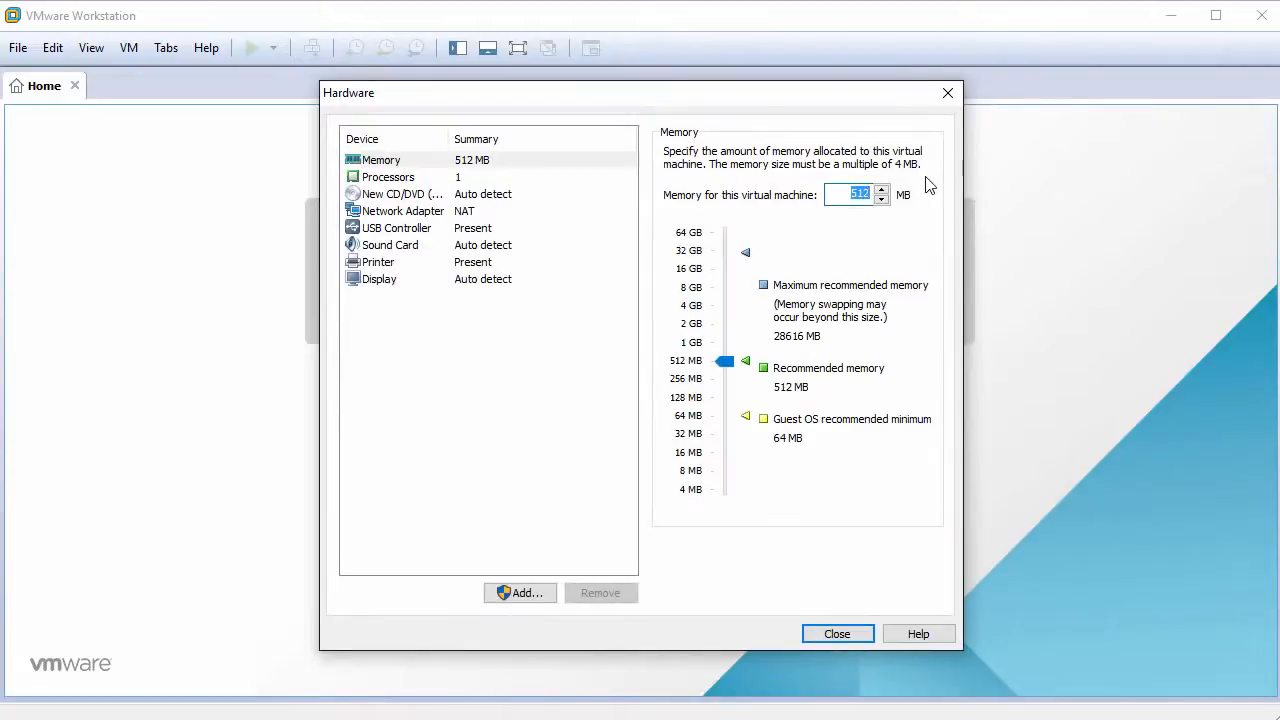
{"action": "type", "text": "2048"}
{"action": "left_click", "coordinate": [395, 180]}
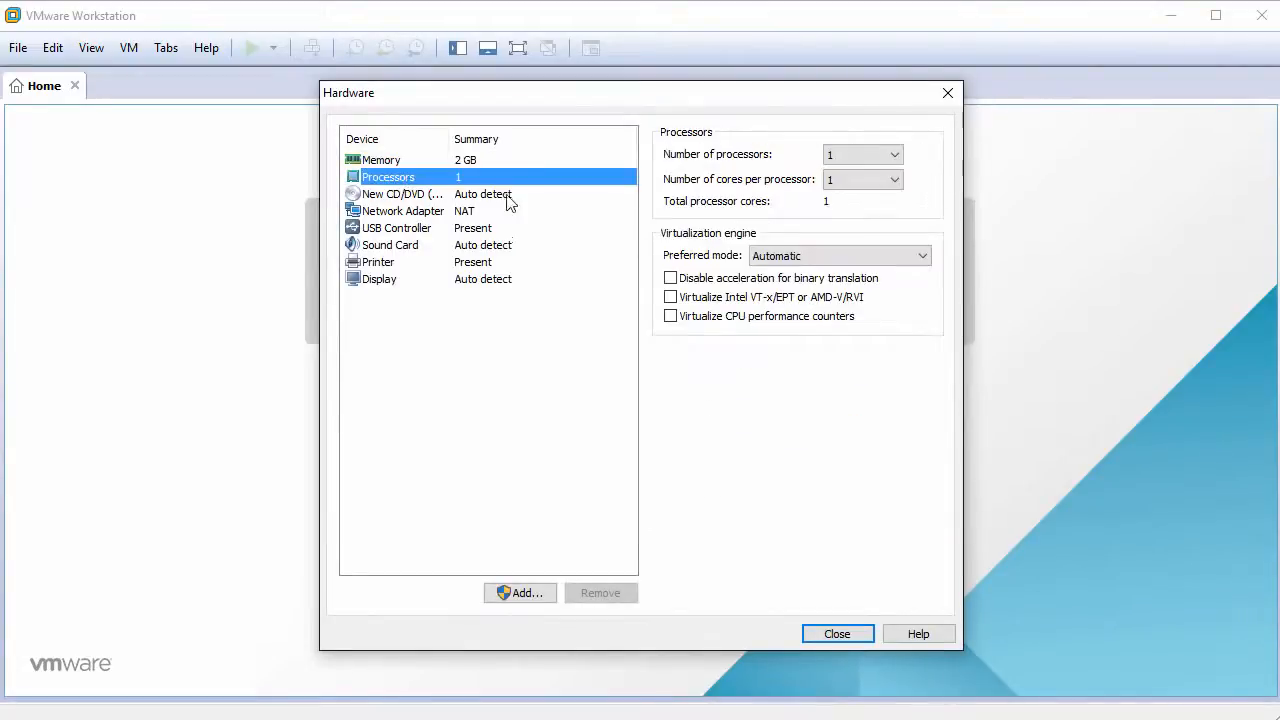
{"action": "left_click", "coordinate": [895, 190]}
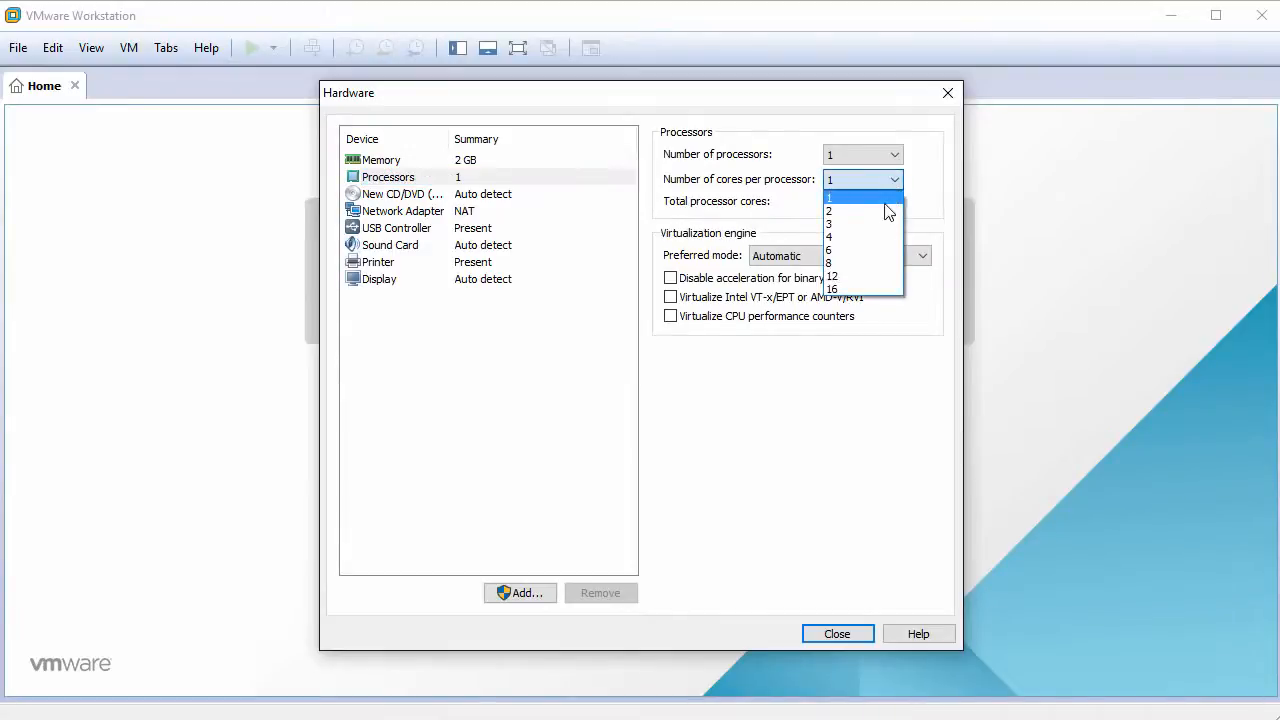
{"action": "left_click", "coordinate": [871, 208]}
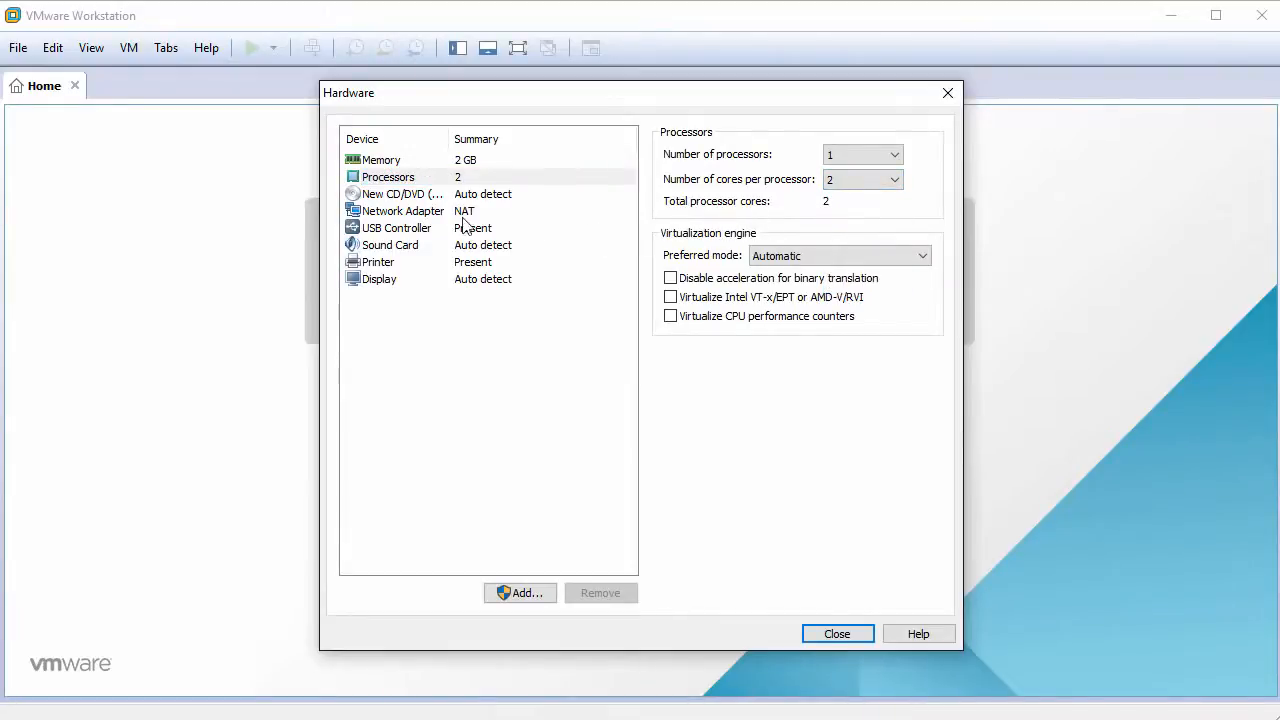
{"action": "left_click", "coordinate": [409, 214]}
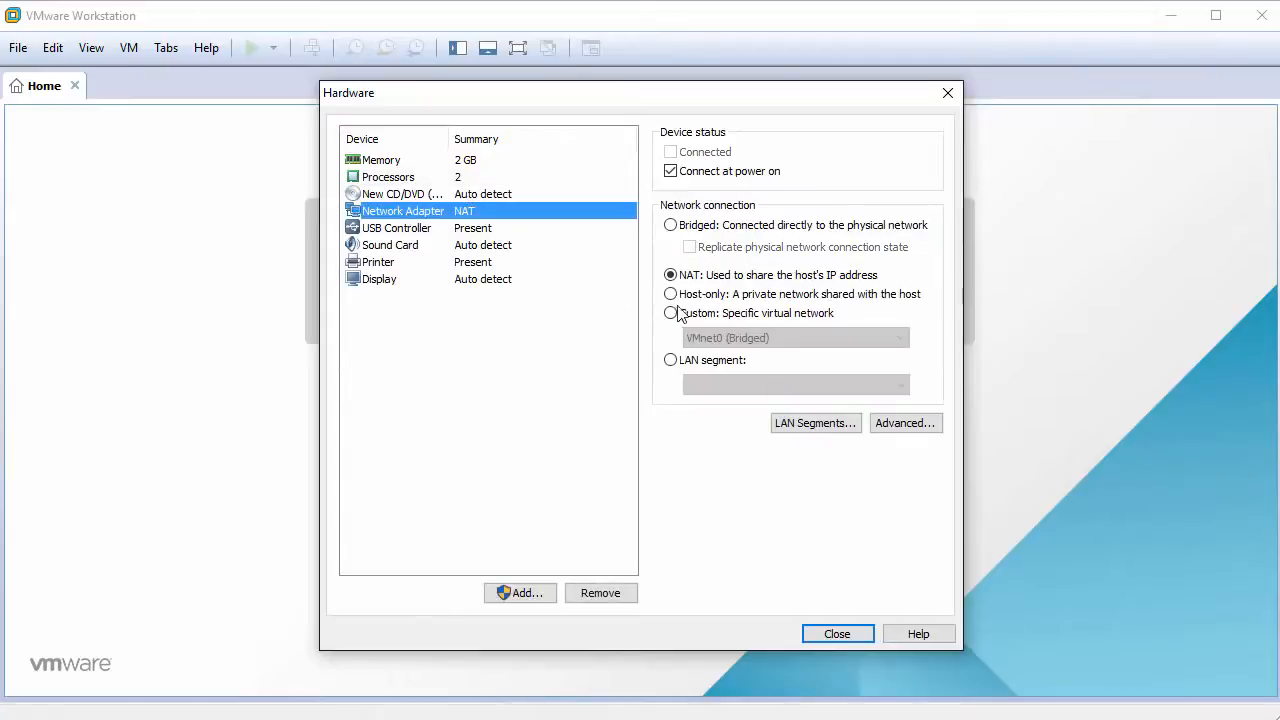
{"action": "left_click", "coordinate": [671, 226]}
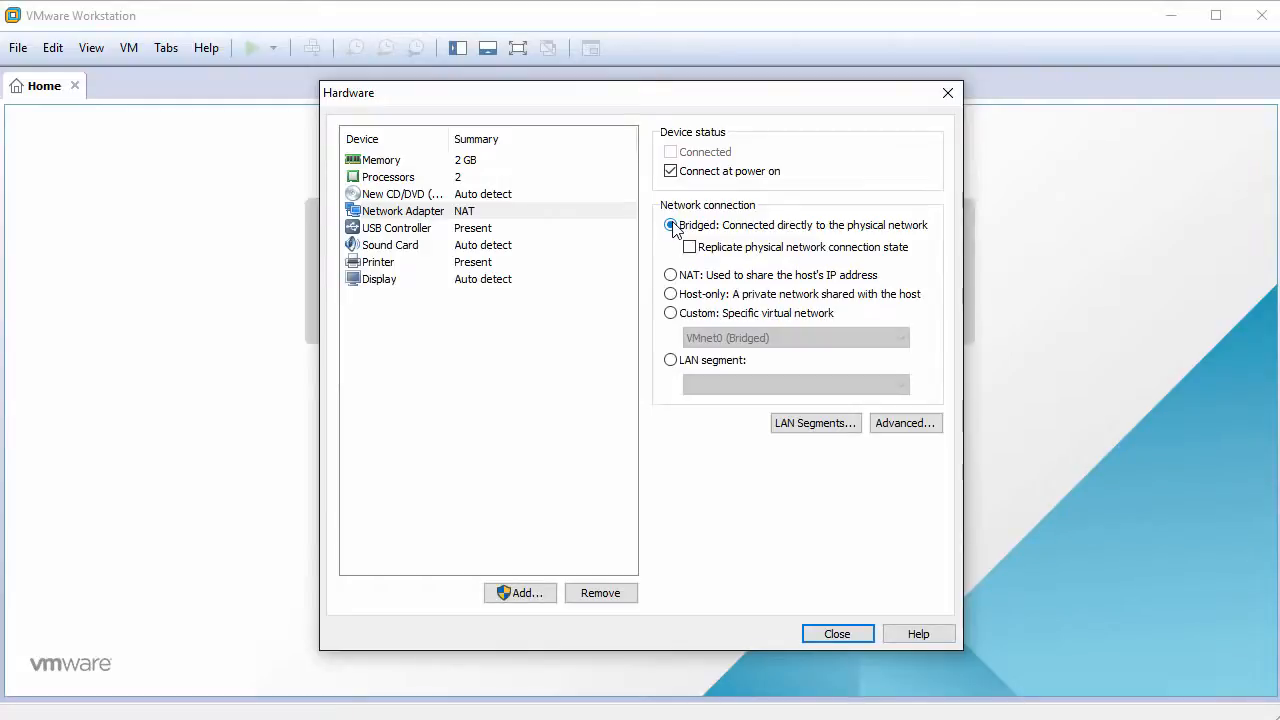
Step: Remove the USB controller, sound card and printer from the VM
{"action": "left_click", "coordinate": [407, 231]}
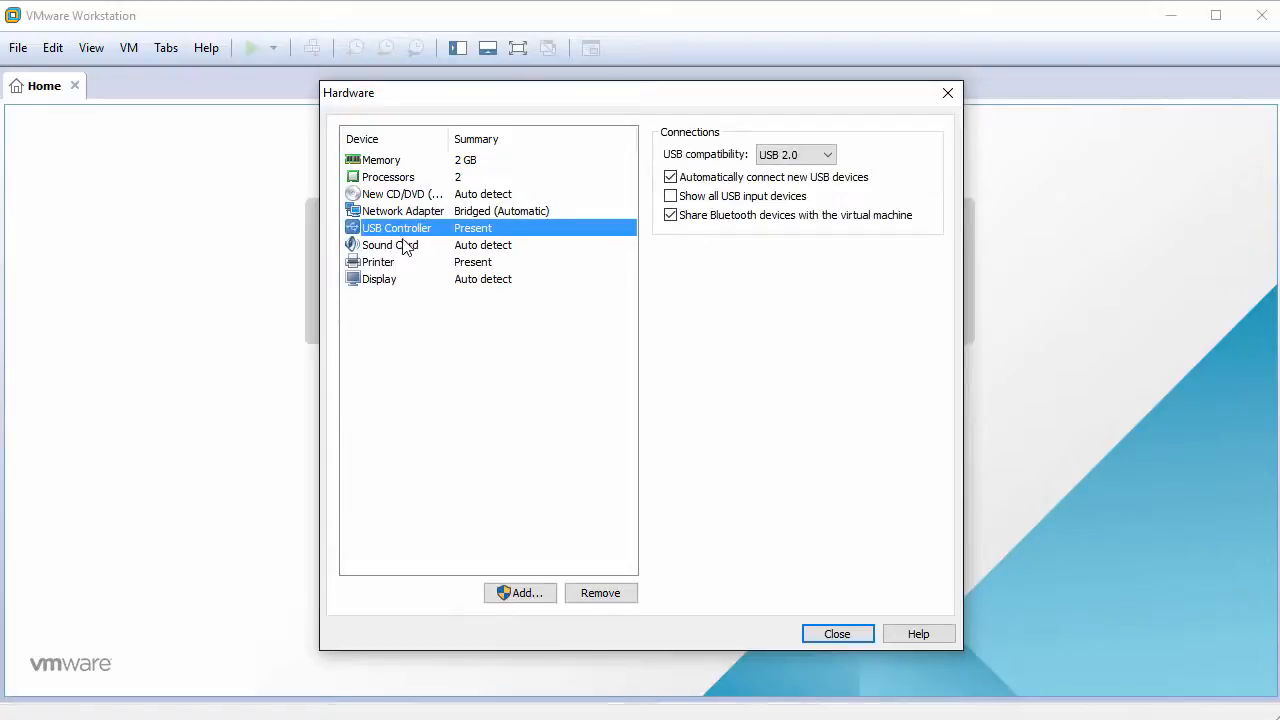
{"action": "left_click", "coordinate": [606, 598]}
{"action": "left_click", "coordinate": [397, 233]}
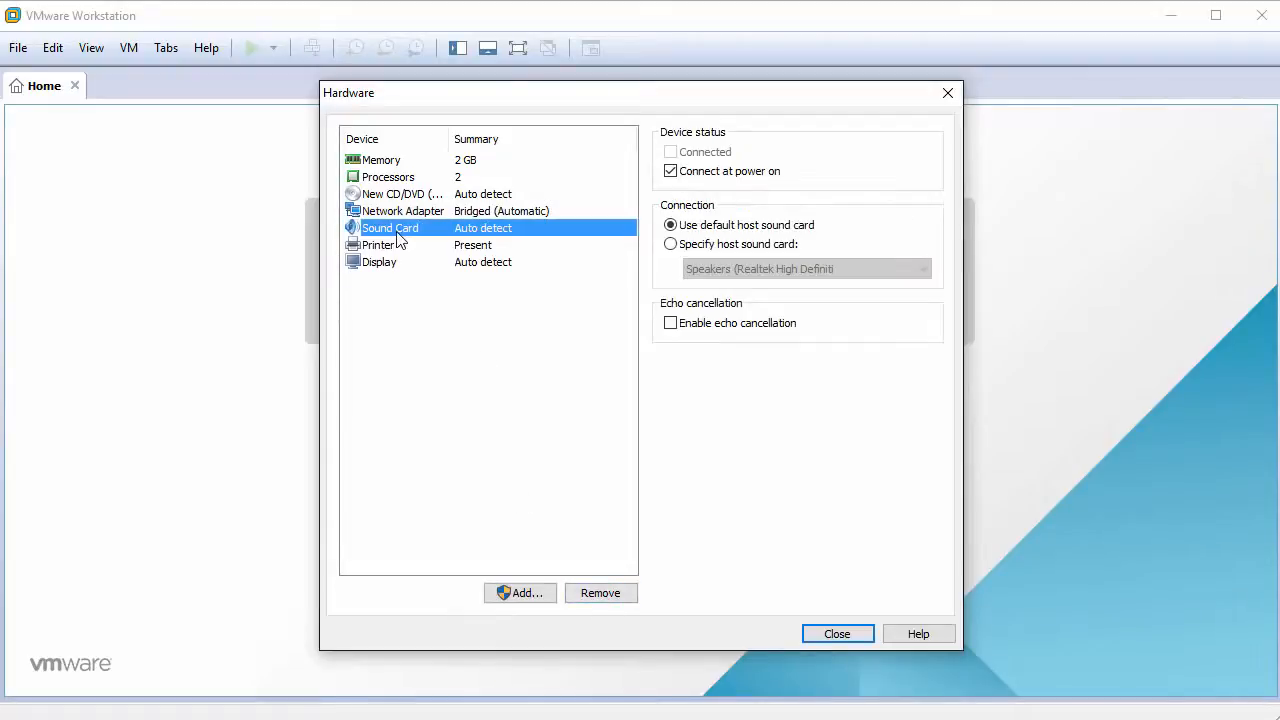
{"action": "left_click", "coordinate": [601, 593]}
{"action": "left_click", "coordinate": [395, 230]}
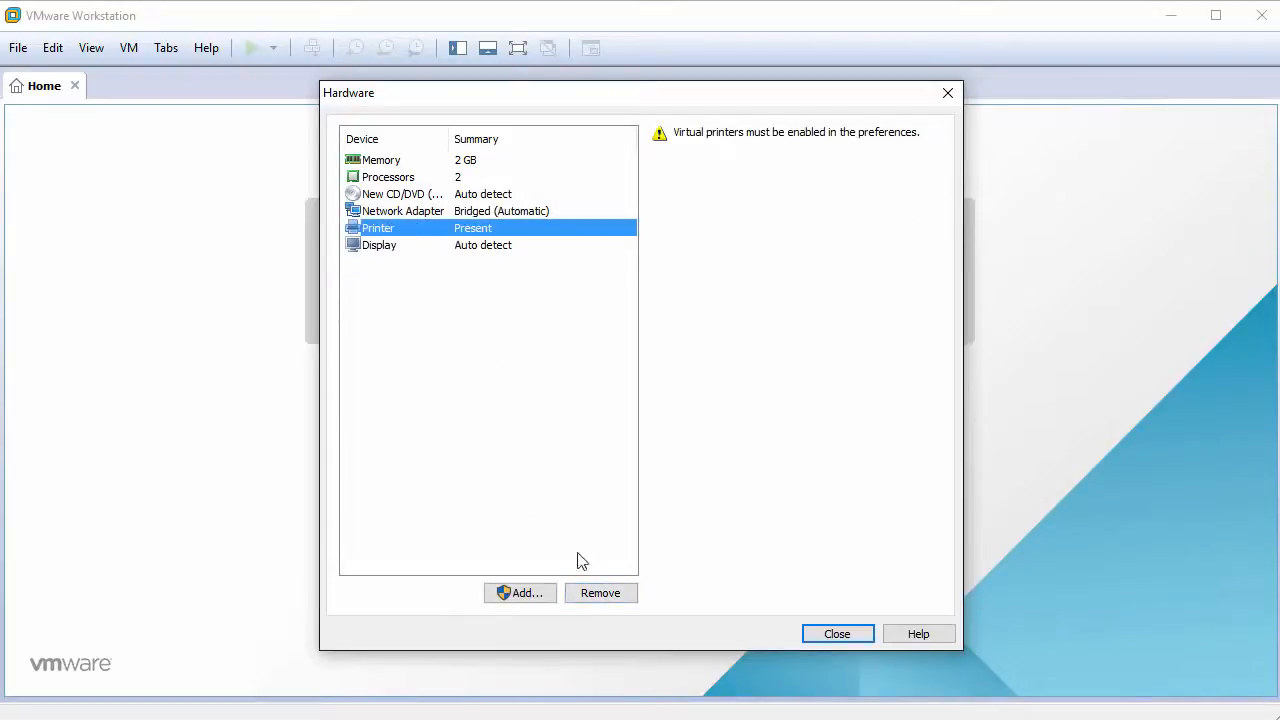
{"action": "left_click", "coordinate": [600, 593]}
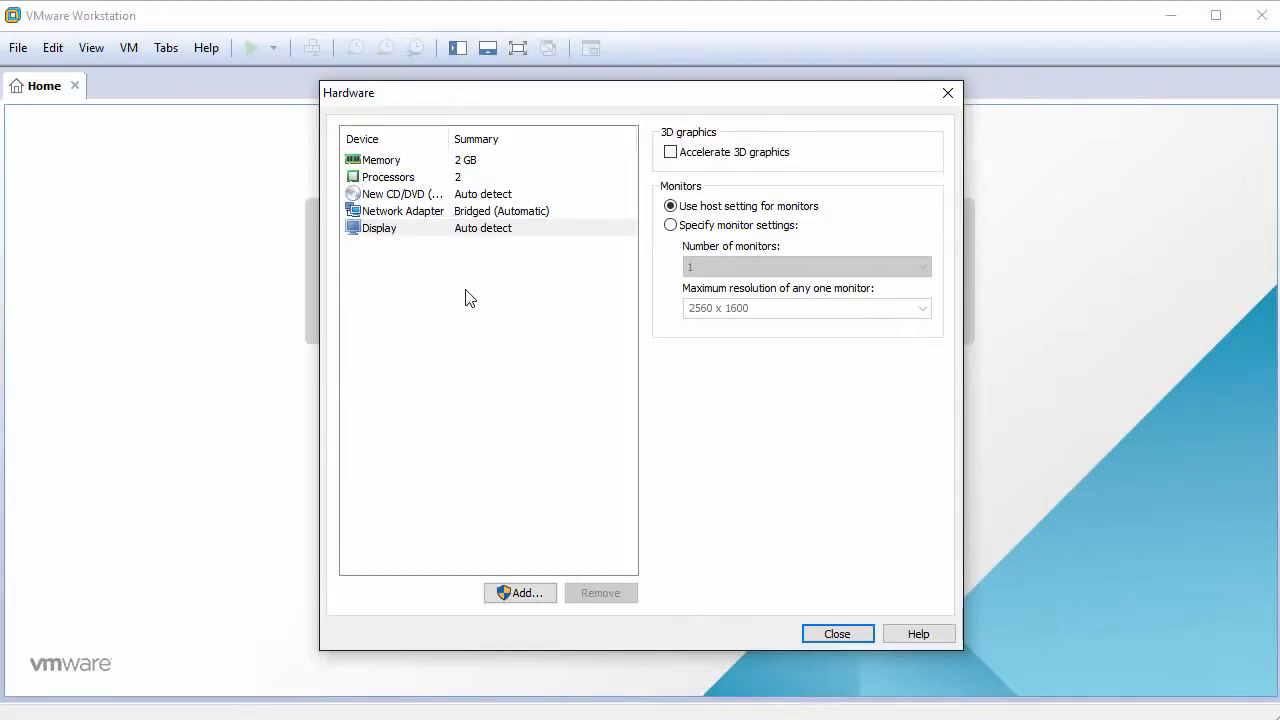
Step: Use kali-linux-2016.1-amd64.iso as the CD/DVD image, finish creating the VM and power it on
{"action": "left_click", "coordinate": [414, 195]}
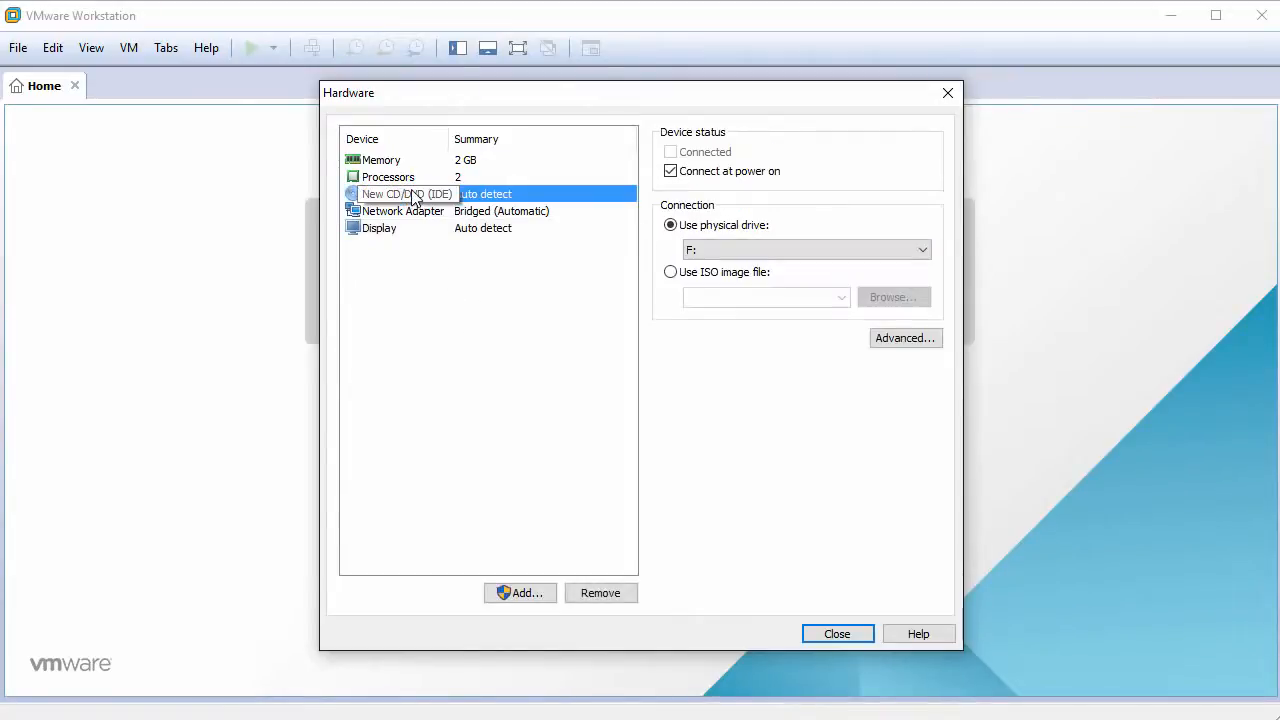
{"action": "left_click", "coordinate": [670, 272]}
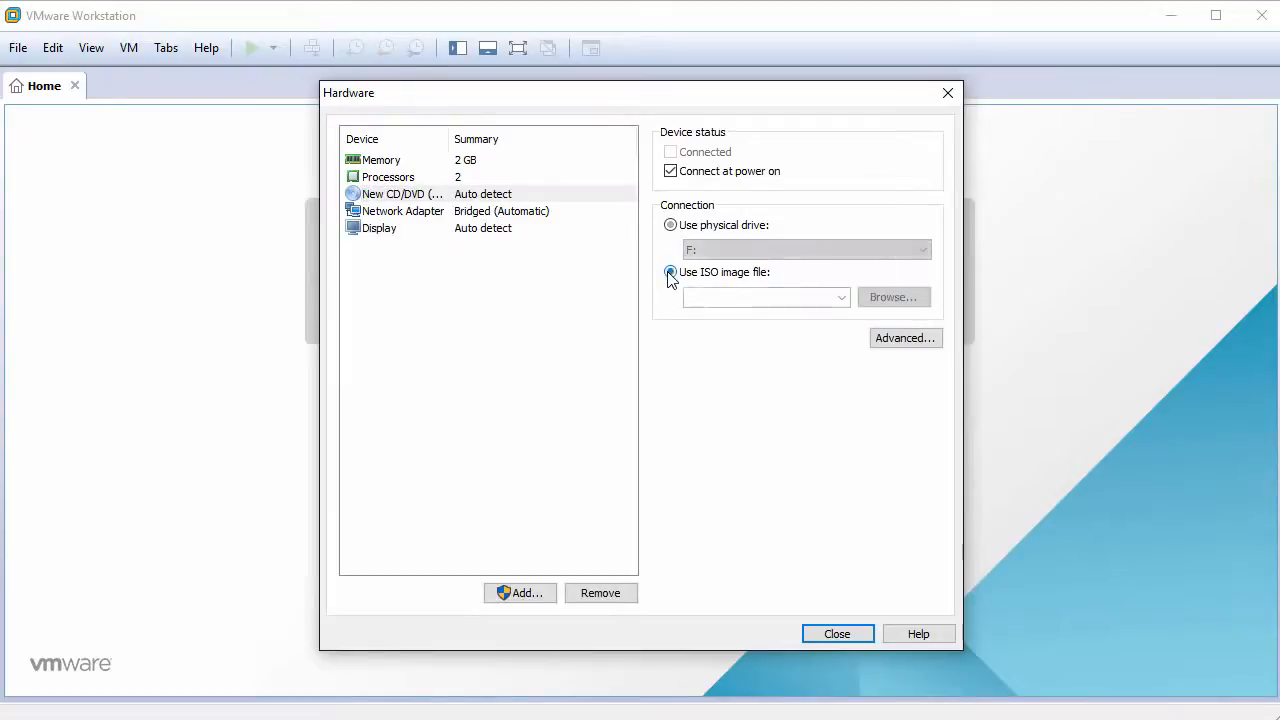
{"action": "left_click", "coordinate": [900, 300]}
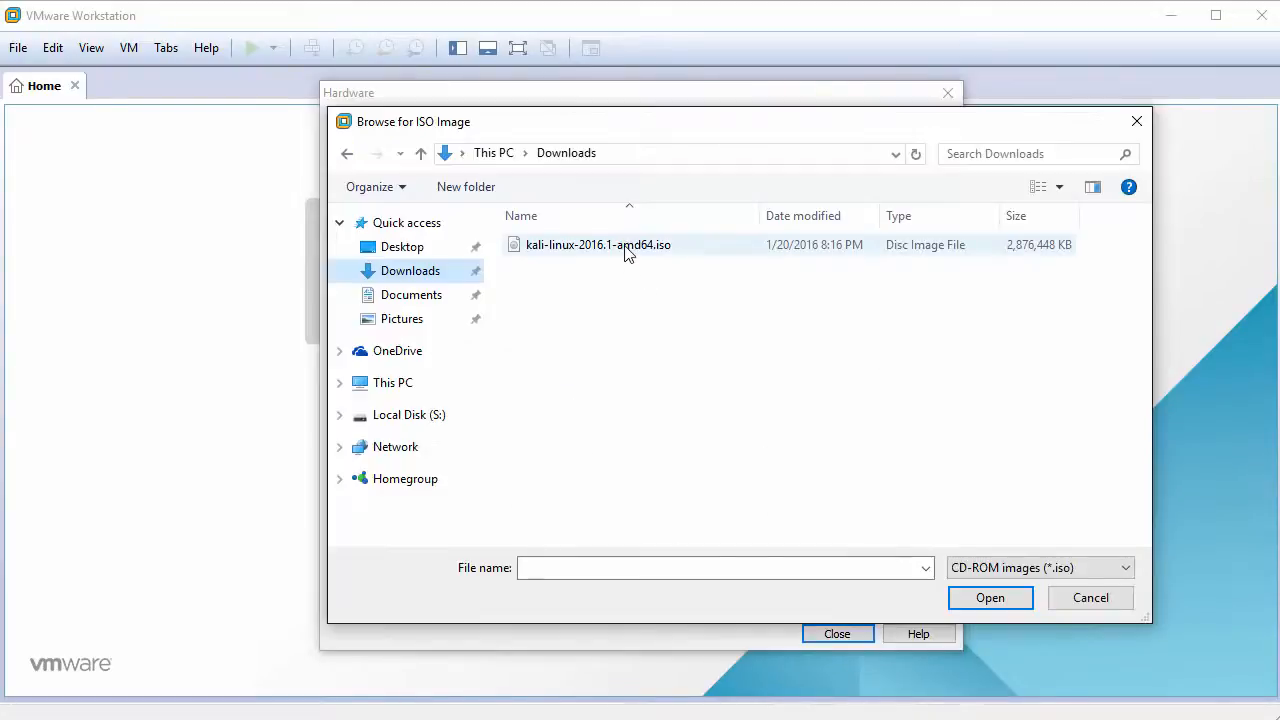
{"action": "left_click", "coordinate": [630, 249]}
{"action": "left_click", "coordinate": [988, 598]}
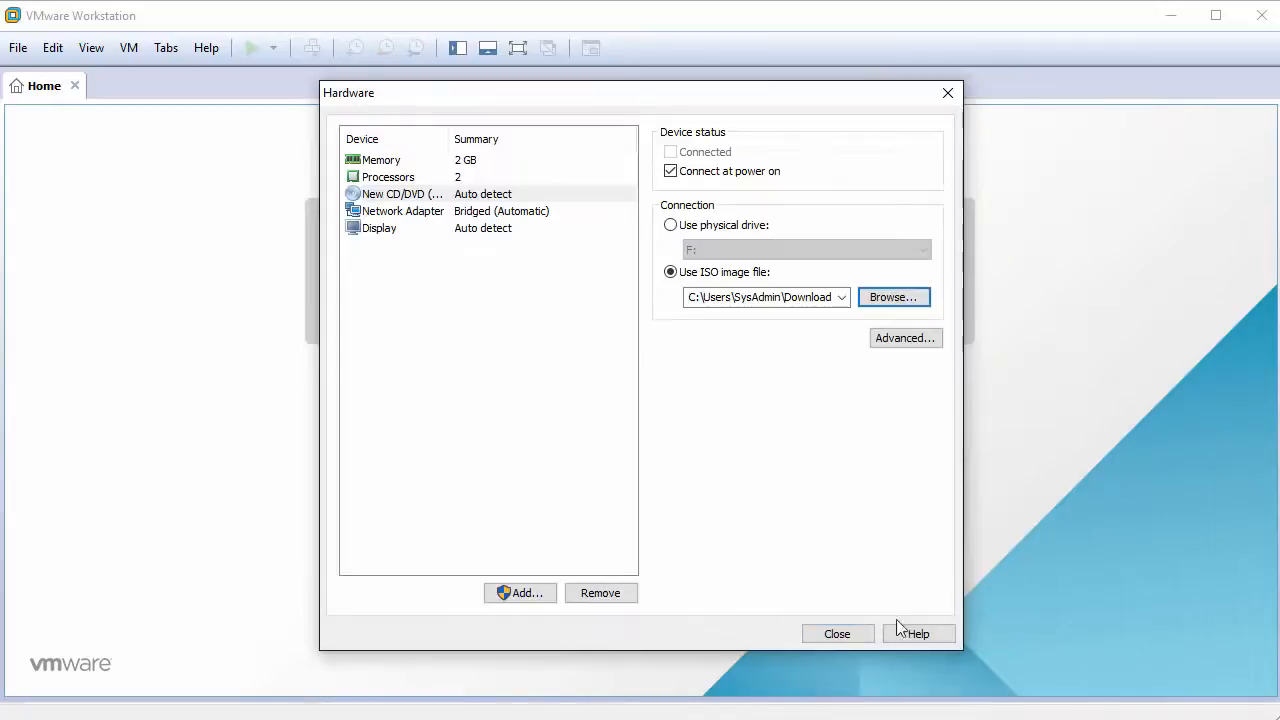
{"action": "left_click", "coordinate": [838, 634]}
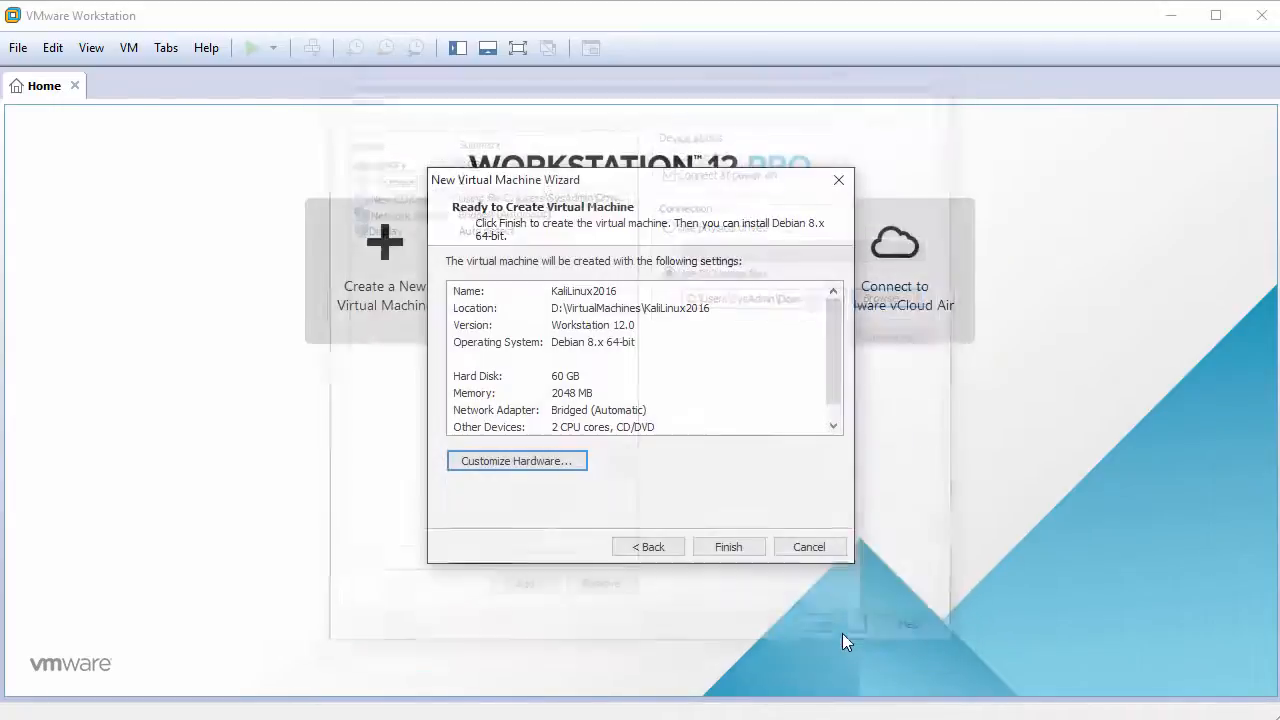
{"action": "left_click", "coordinate": [728, 547]}
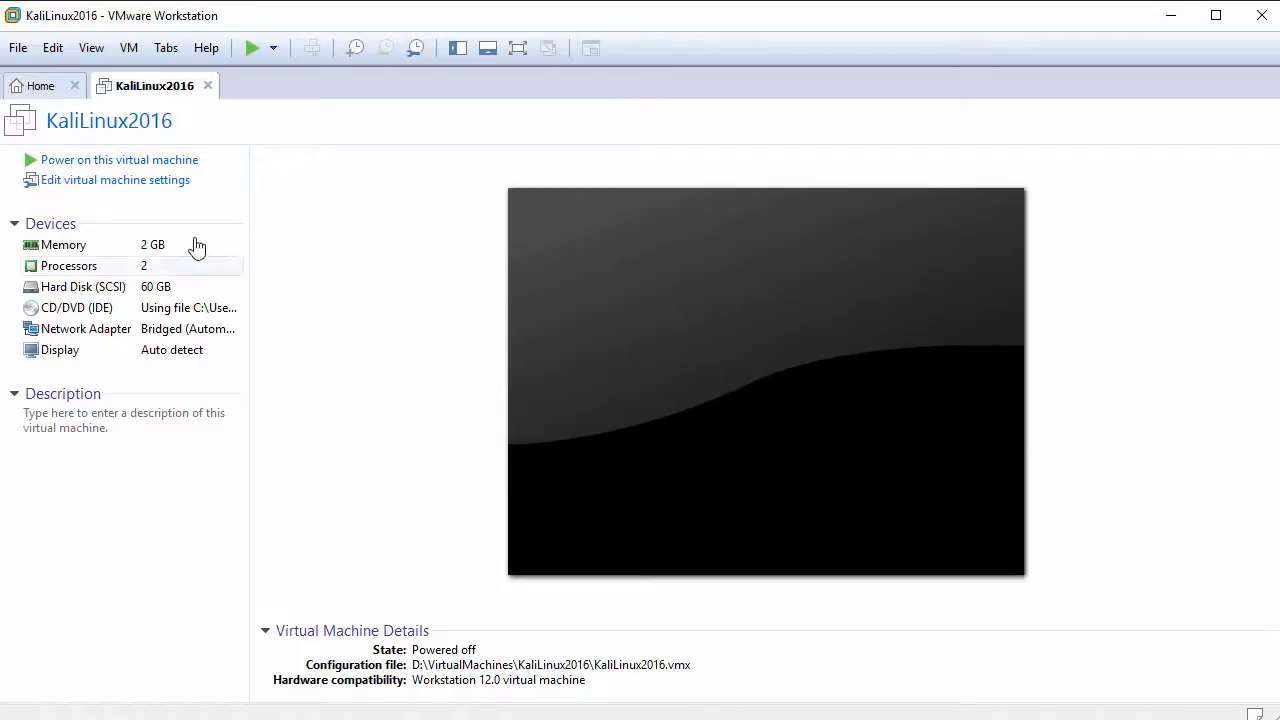
{"action": "left_click", "coordinate": [150, 162]}
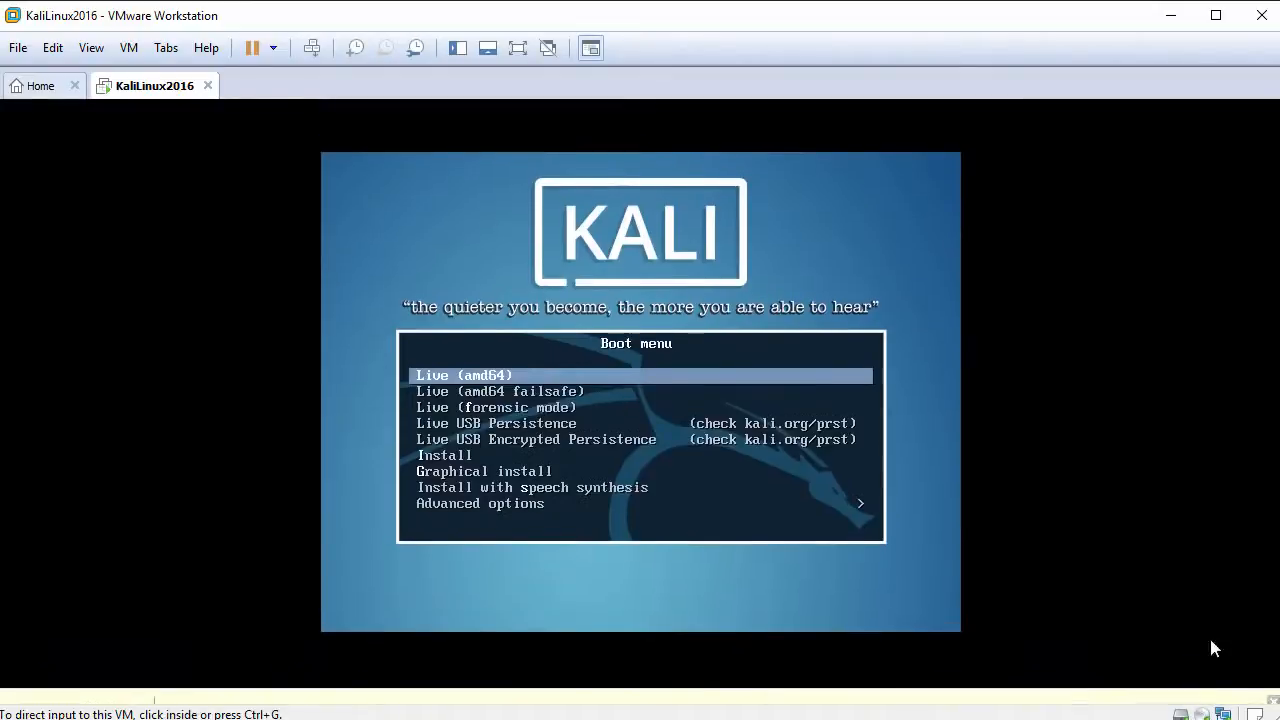
Step: Boot Kali's Graphical install with English, United States and the American English keymap
{"action": "left_click", "coordinate": [788, 430]}
{"action": "key", "text": "Down"}
{"action": "key", "text": "Down"}
{"action": "key", "text": "Down"}
{"action": "key", "text": "Down"}
{"action": "key", "text": "Down"}
{"action": "key", "text": "Down"}
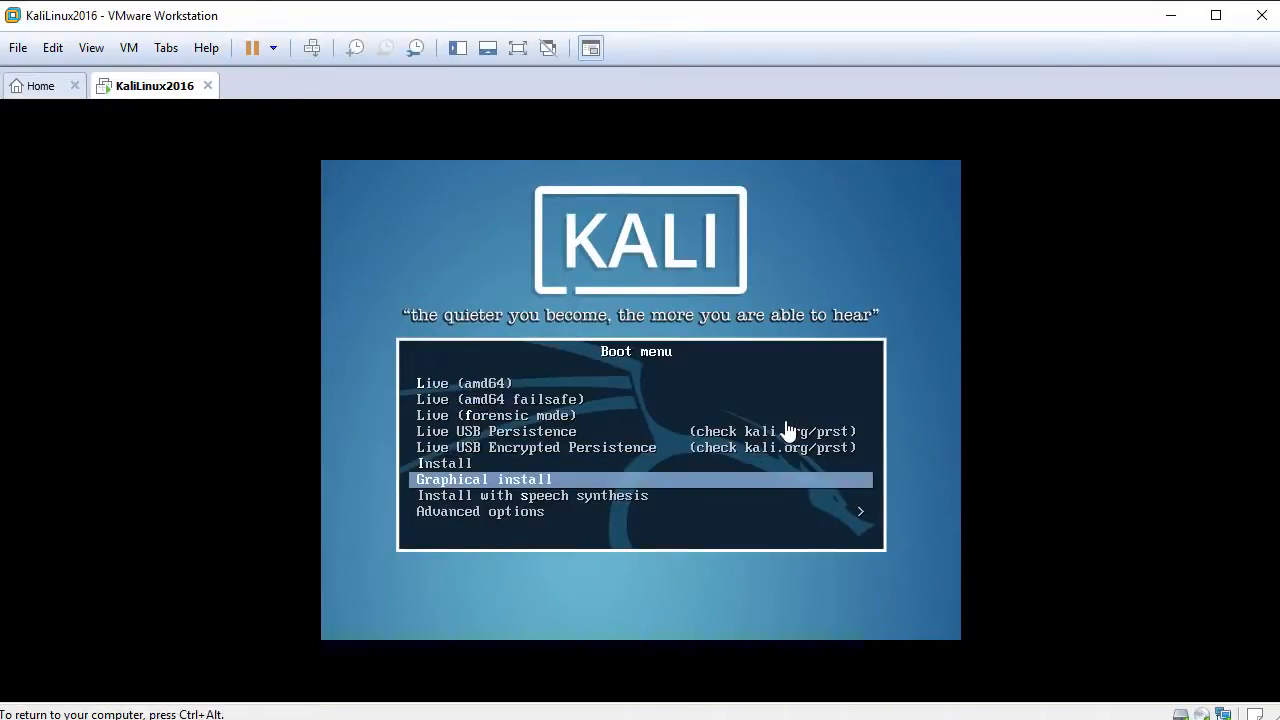
{"action": "key", "text": "Return"}
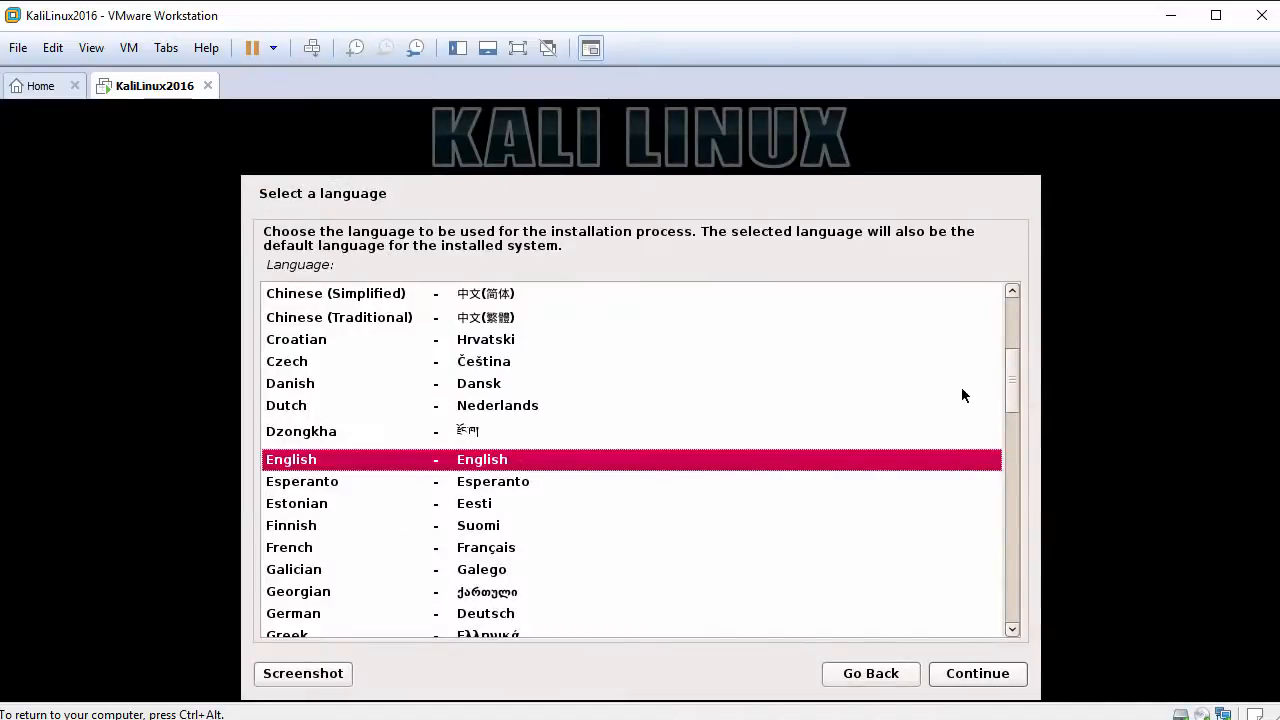
{"action": "left_click", "coordinate": [985, 675]}
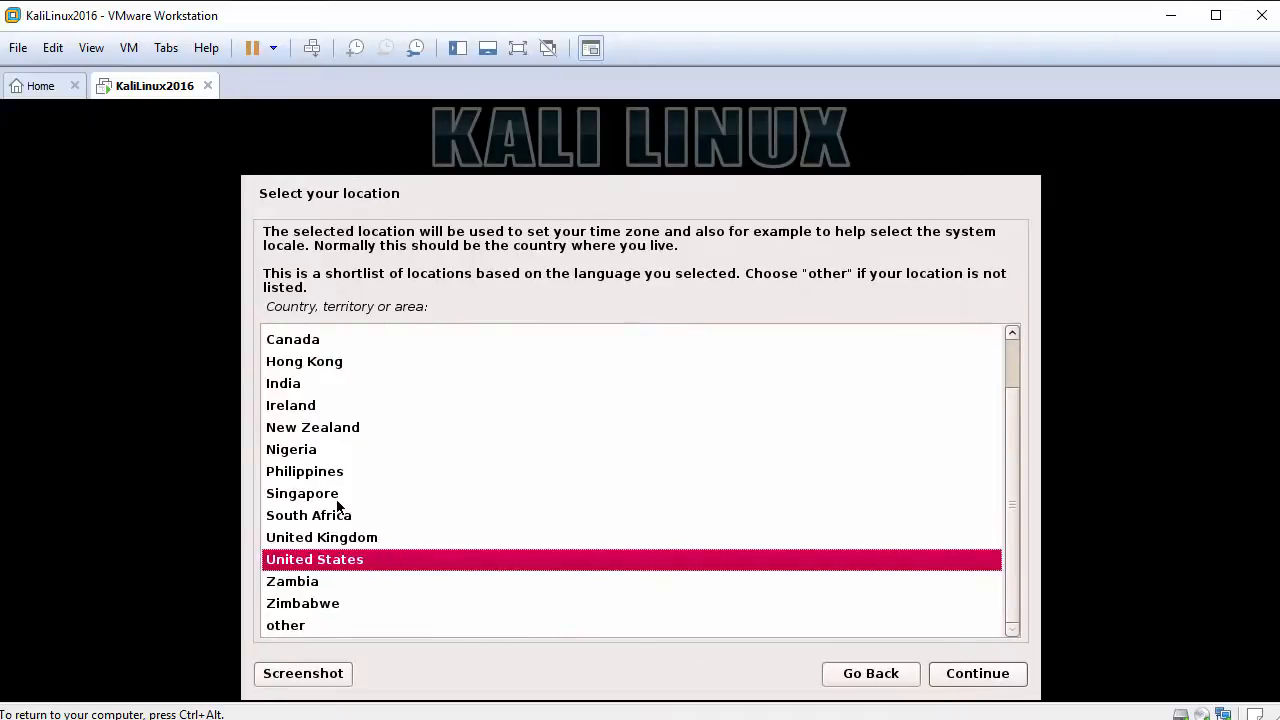
{"action": "left_click", "coordinate": [984, 683]}
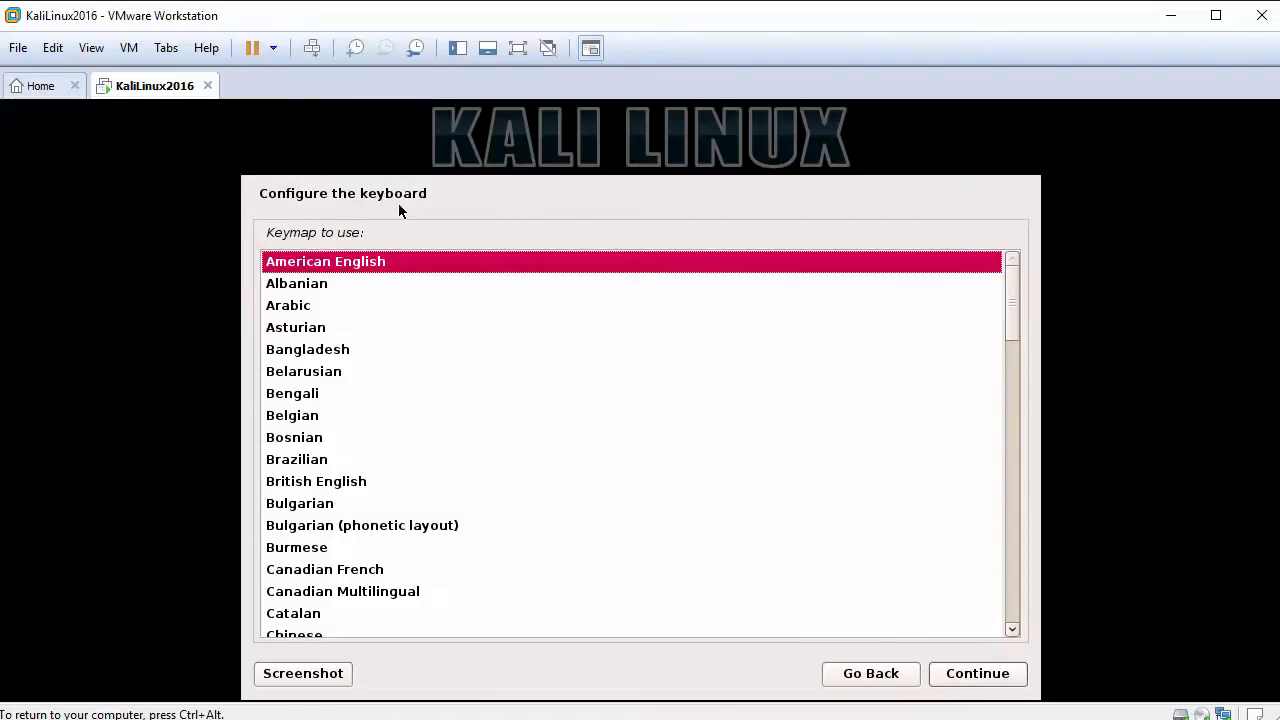
{"action": "left_click", "coordinate": [350, 266]}
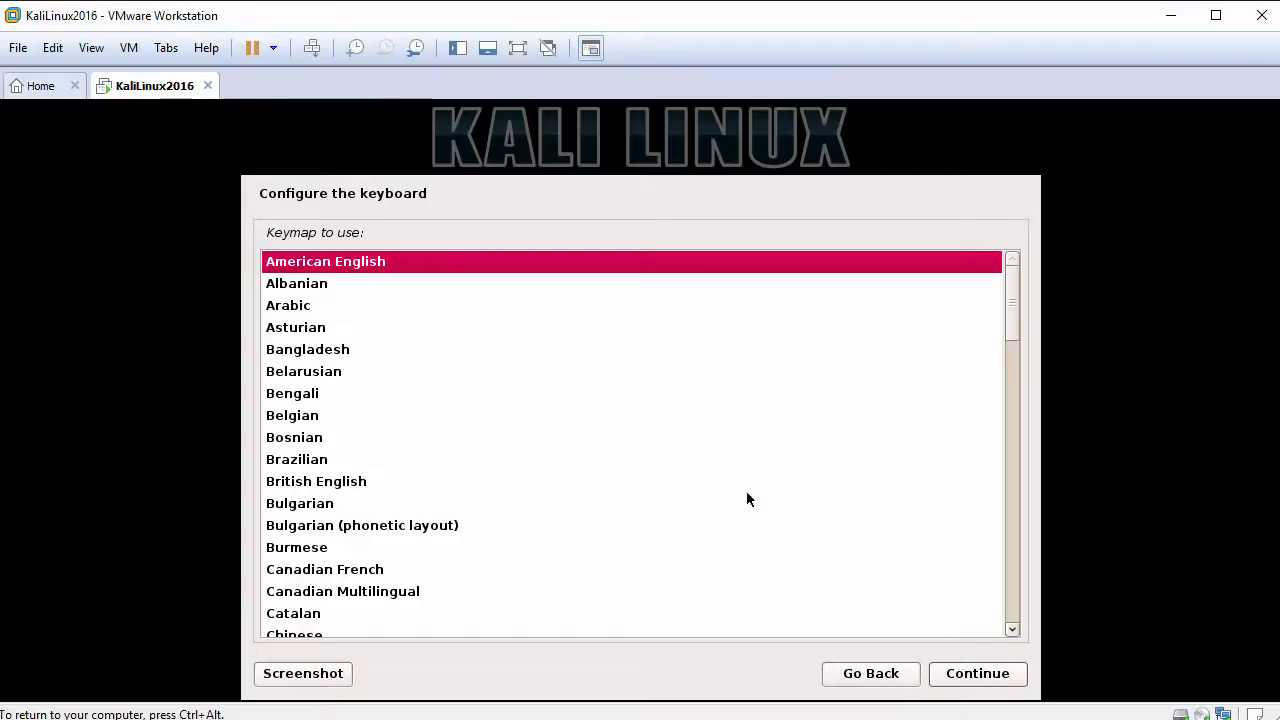
{"action": "left_click", "coordinate": [972, 673]}
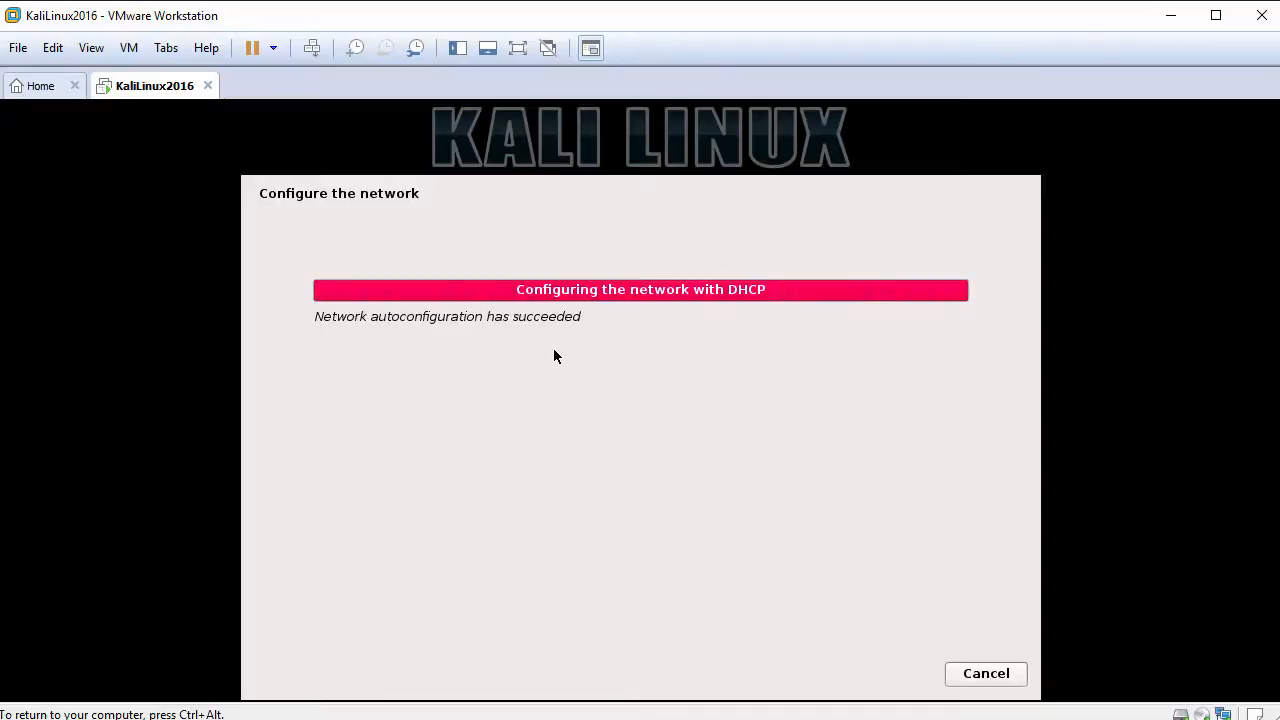
Step: Set the hostname to kali2016 and leave the domain name blank
{"action": "left_click", "coordinate": [474, 337]}
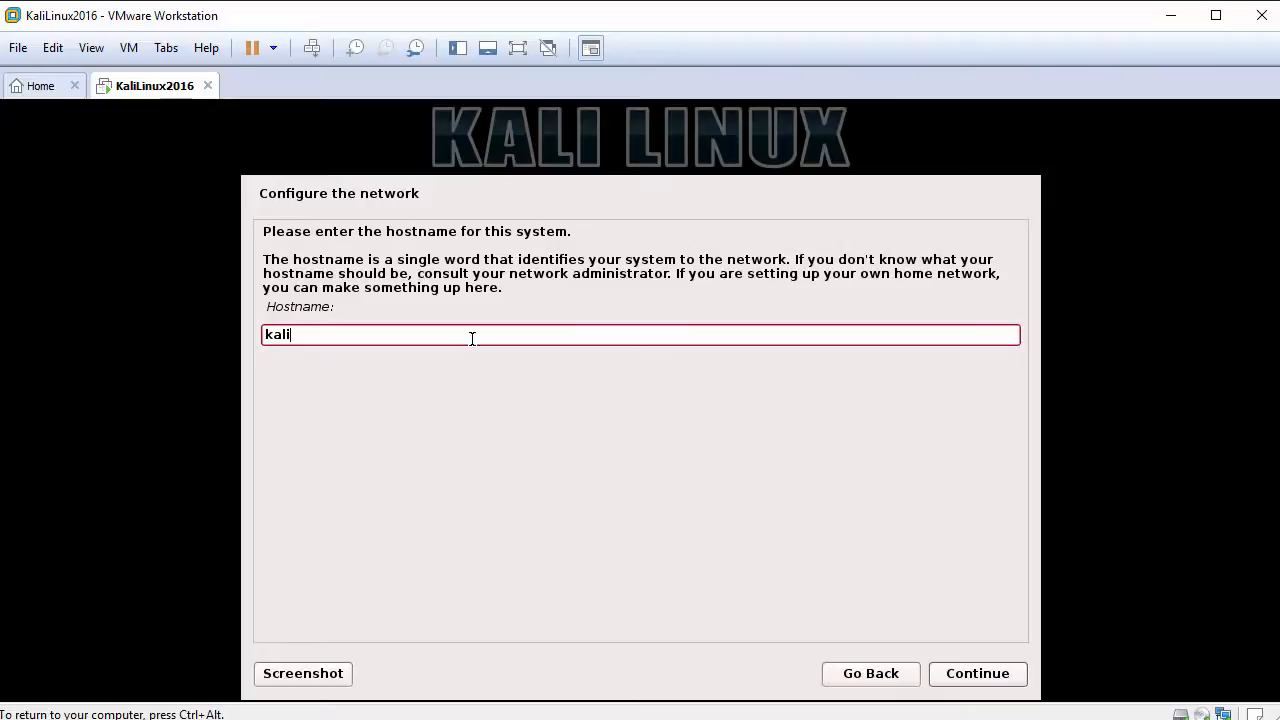
{"action": "type", "text": "2016"}
{"action": "left_click", "coordinate": [966, 677]}
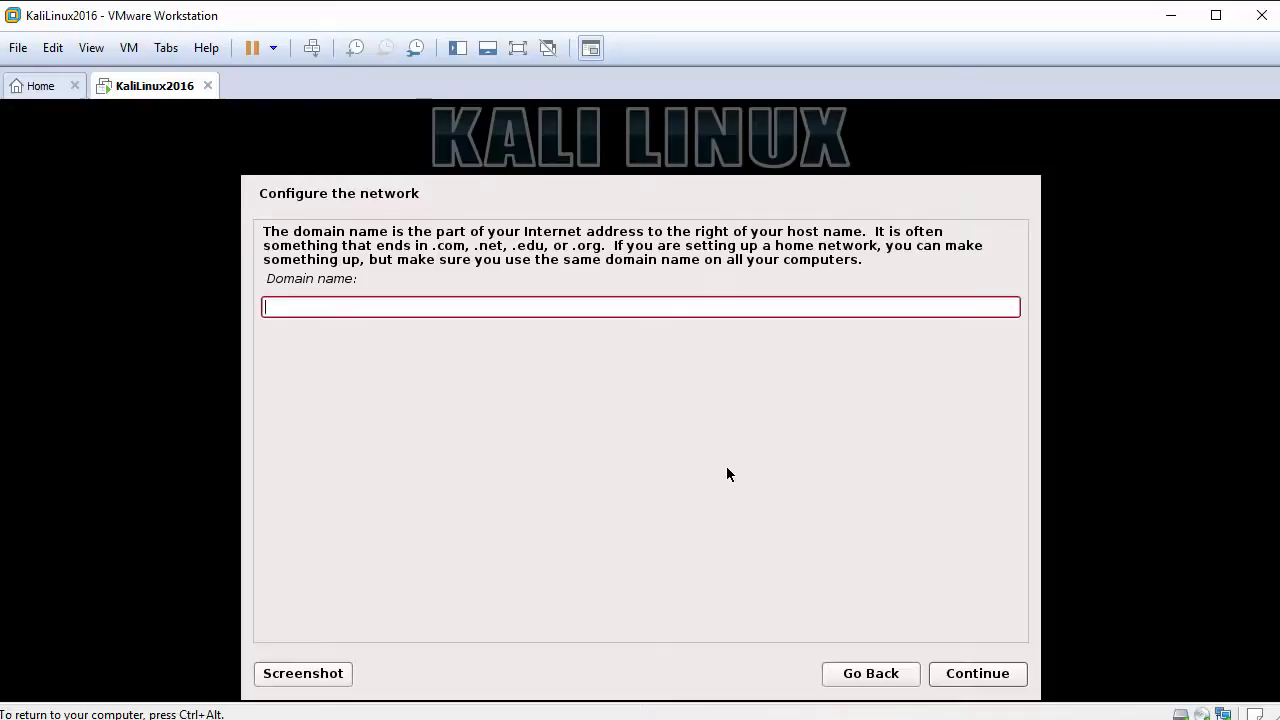
{"action": "left_click", "coordinate": [977, 674]}
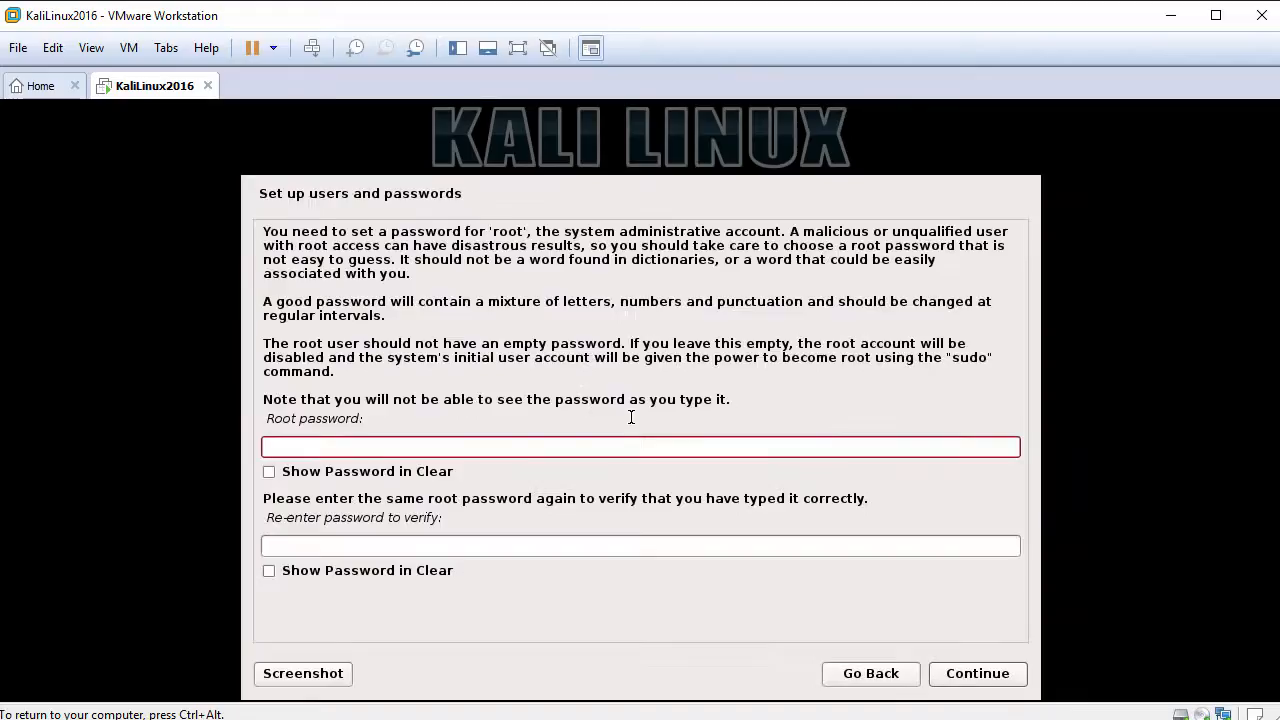
Step: Enter and confirm the root password, then select the Central time zone
{"action": "type", "text": "●●●●●●●●"}
{"action": "key", "text": "Tab"}
{"action": "type", "text": "●"}
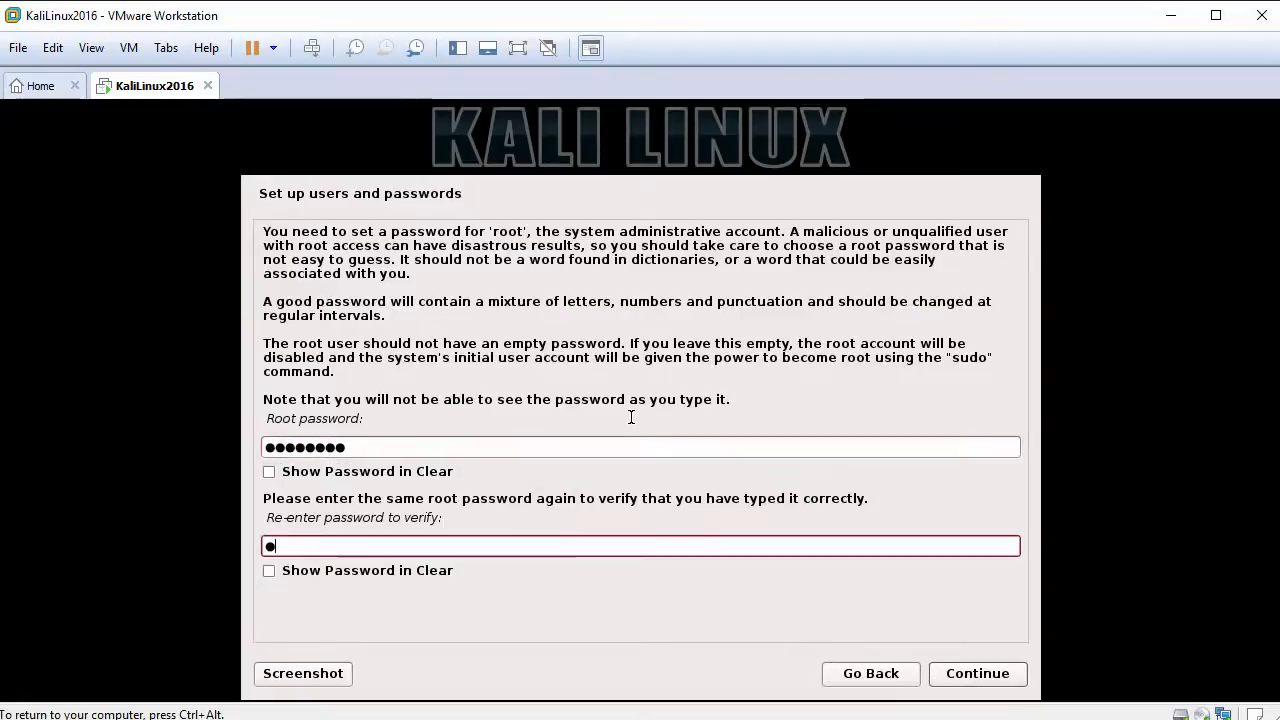
{"action": "type", "text": "●●●●●●●"}
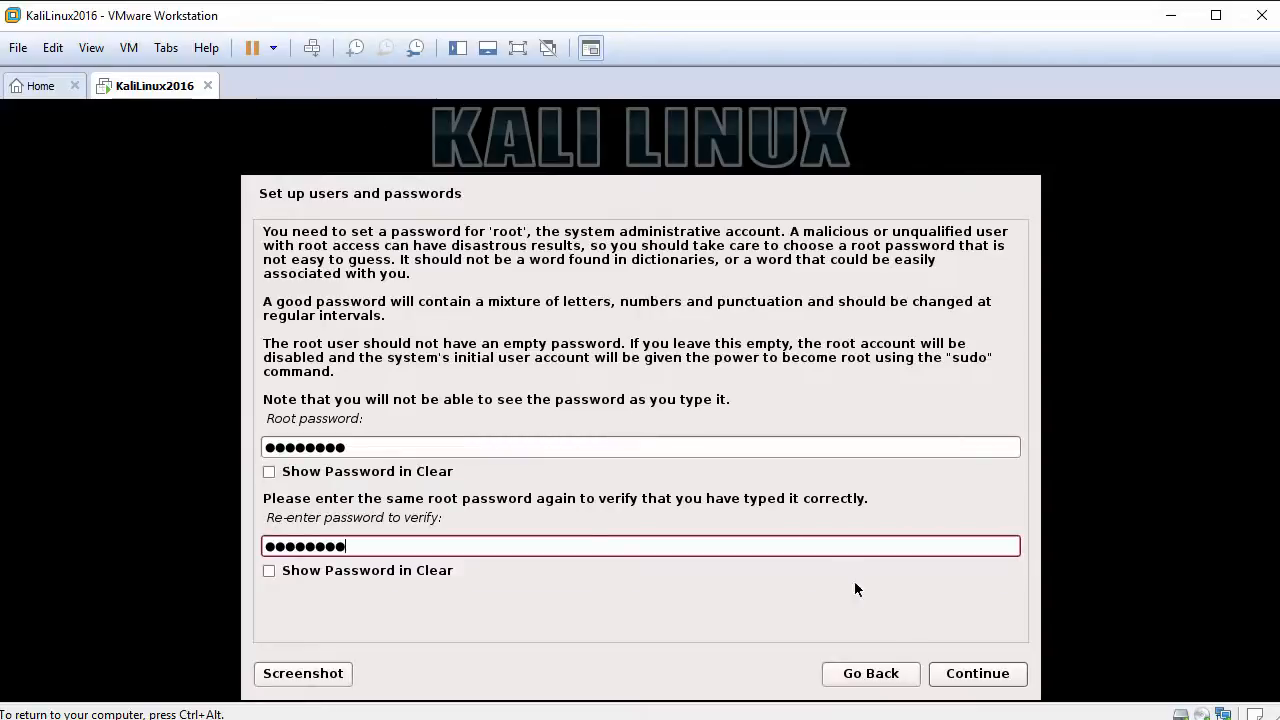
{"action": "left_click", "coordinate": [972, 673]}
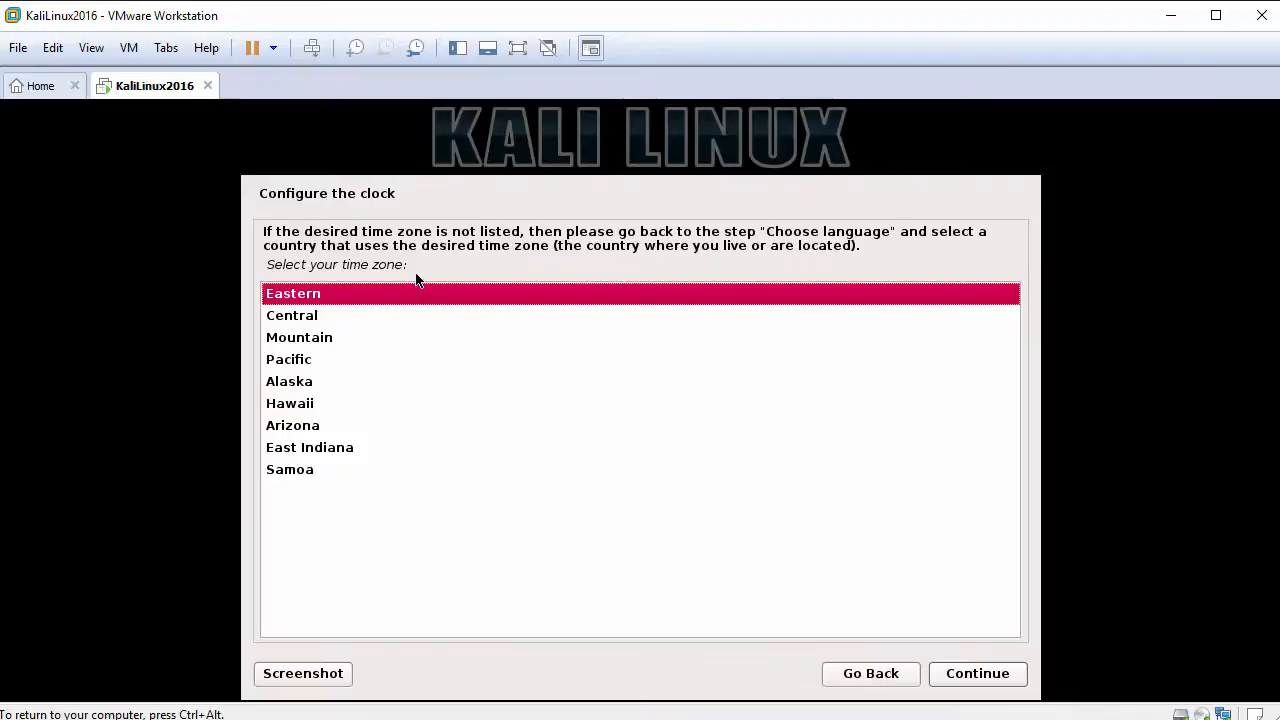
{"action": "left_click", "coordinate": [310, 318]}
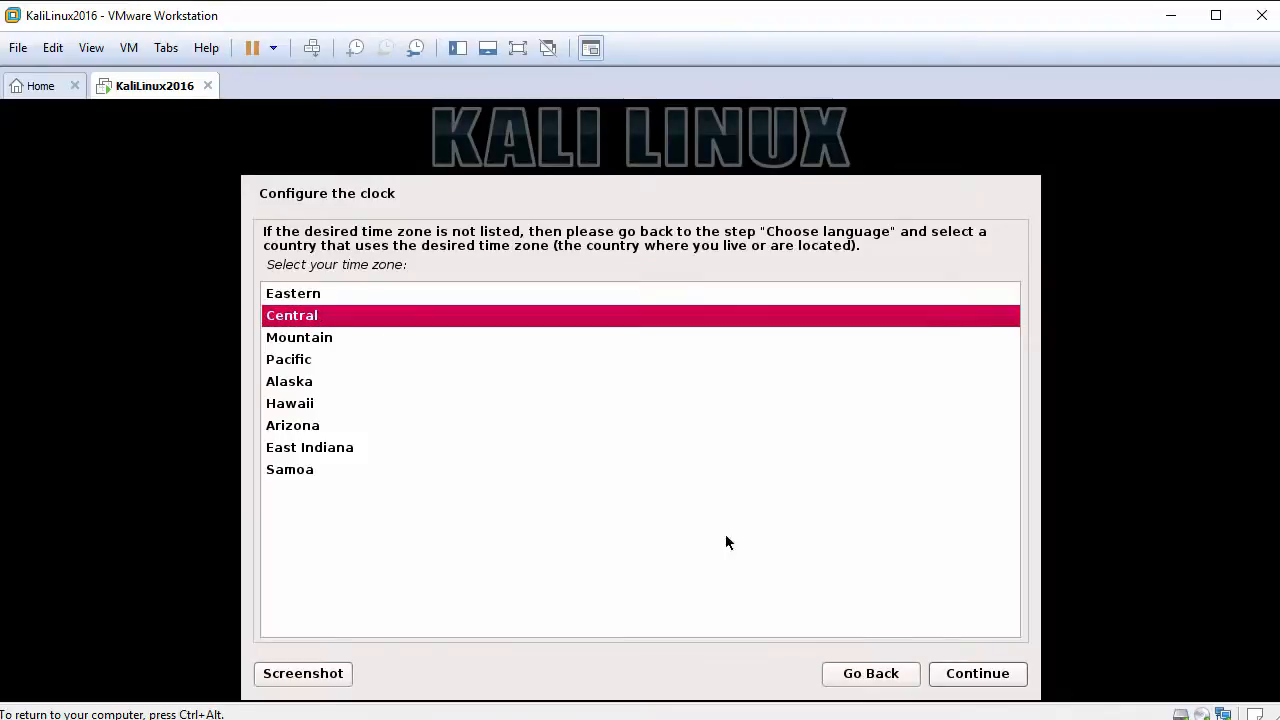
{"action": "left_click", "coordinate": [980, 675]}
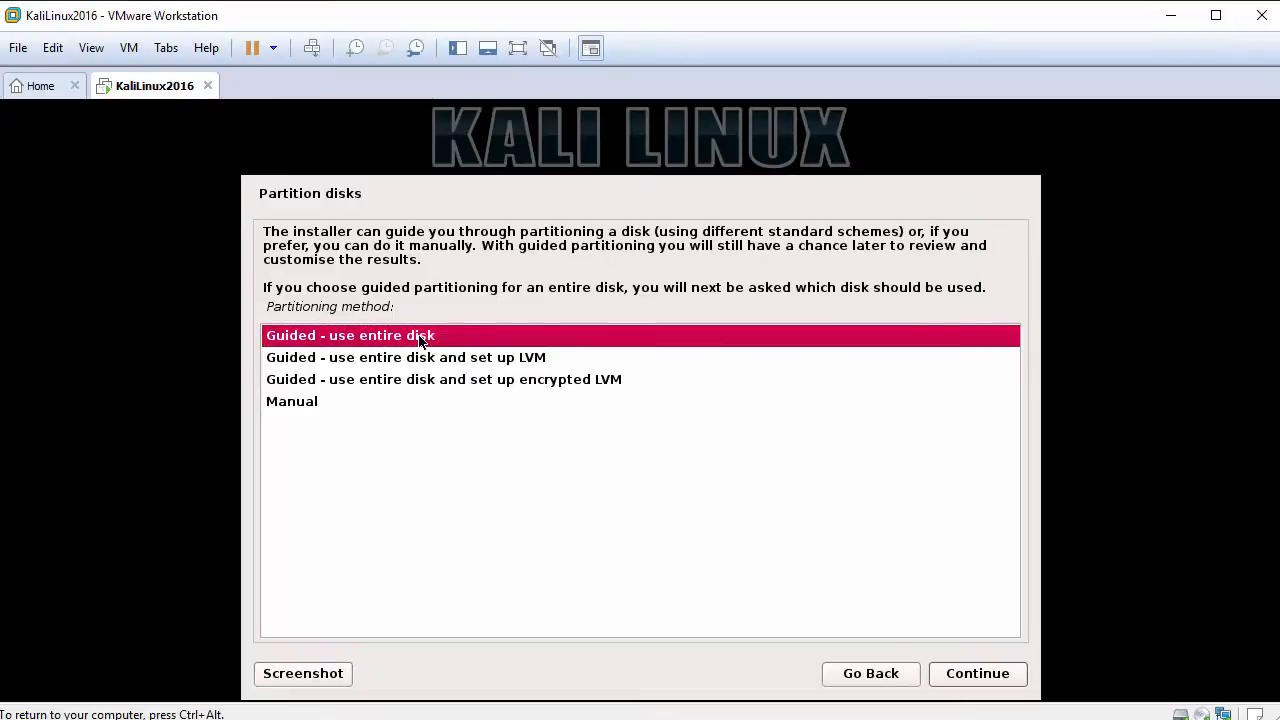
Step: Choose guided partitioning of the entire 64.4 GB disk and silence the VMware Tools reminder
{"action": "left_click", "coordinate": [970, 676]}
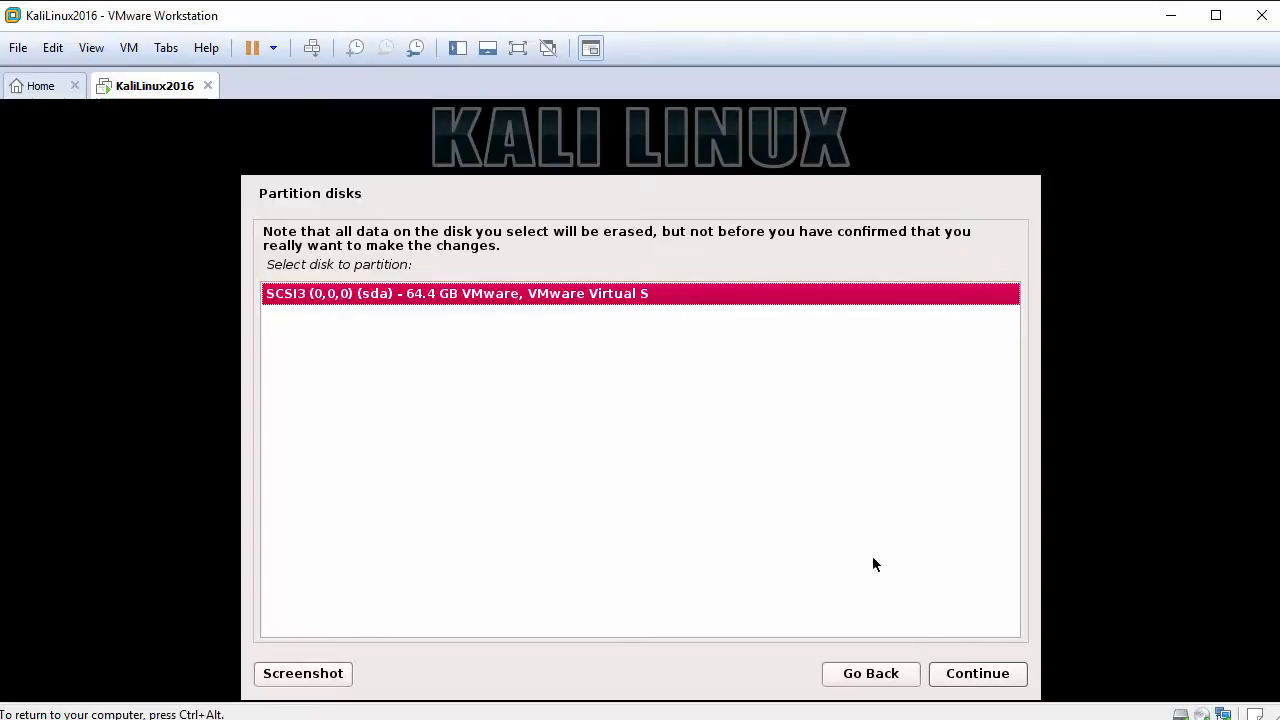
{"action": "left_click", "coordinate": [970, 675]}
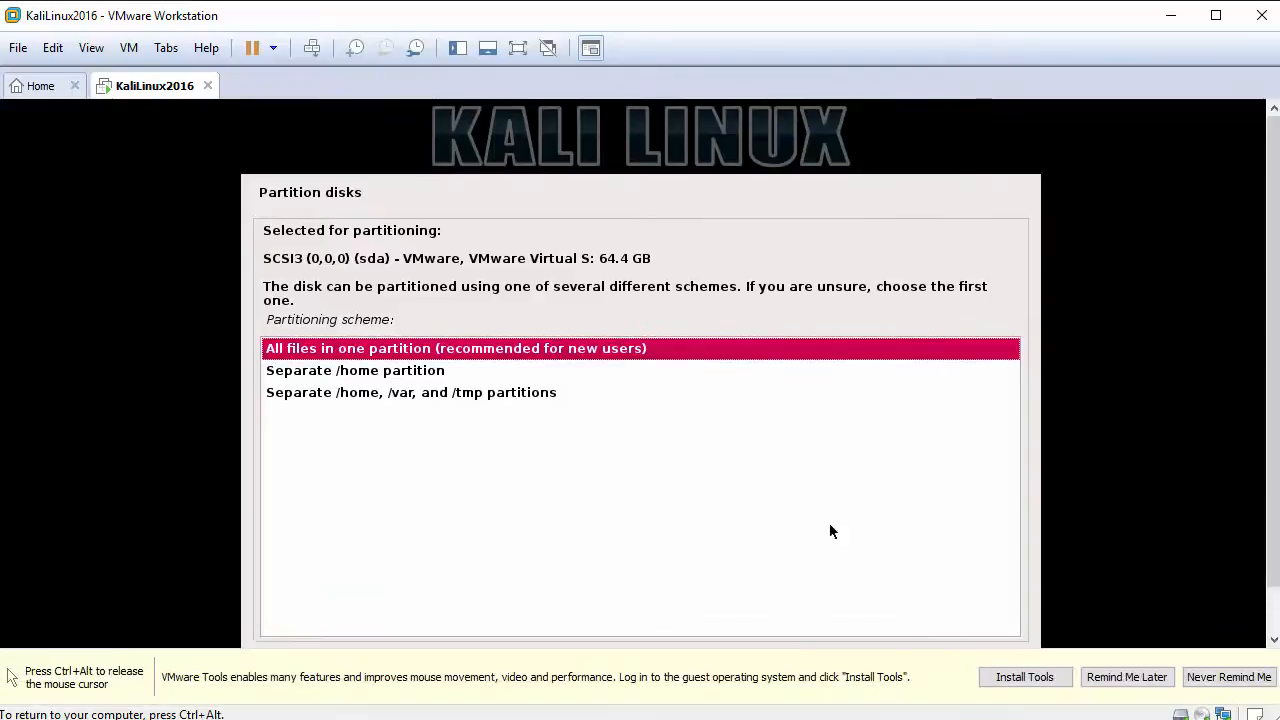
{"action": "left_click", "coordinate": [1212, 677]}
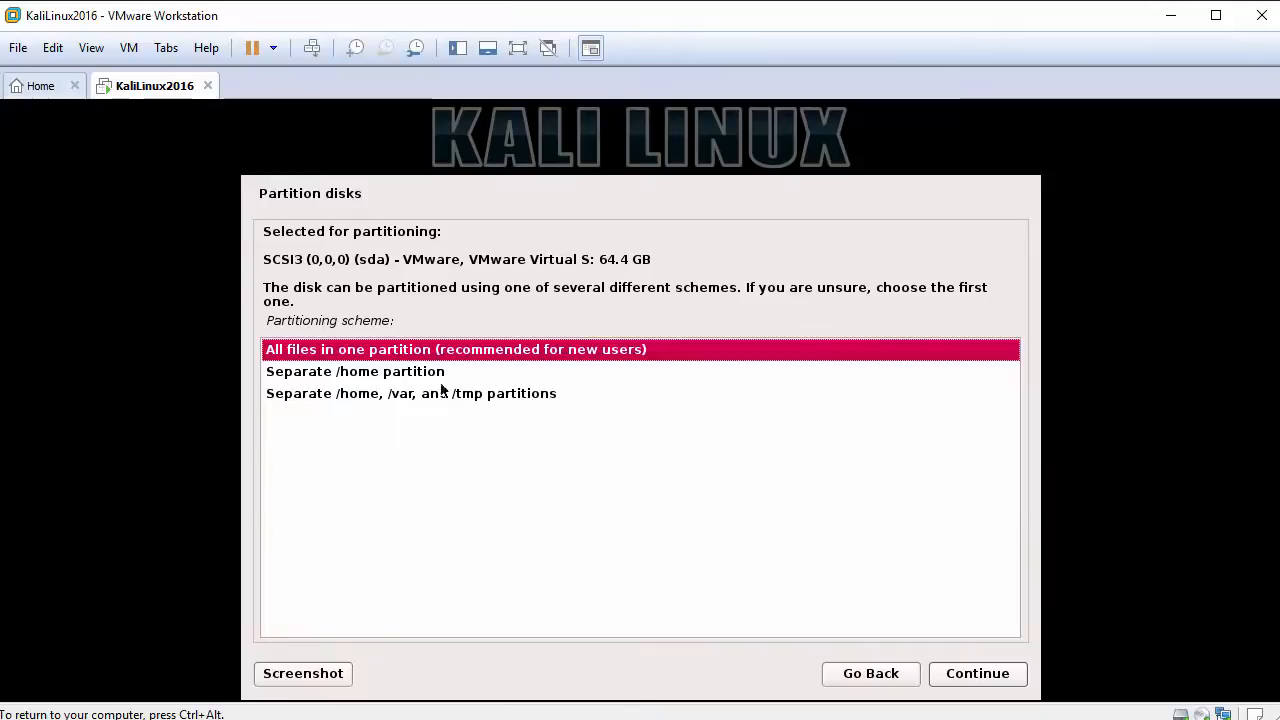
Step: Put all files in one partition and confirm writing the changes to disk
{"action": "left_click", "coordinate": [376, 353]}
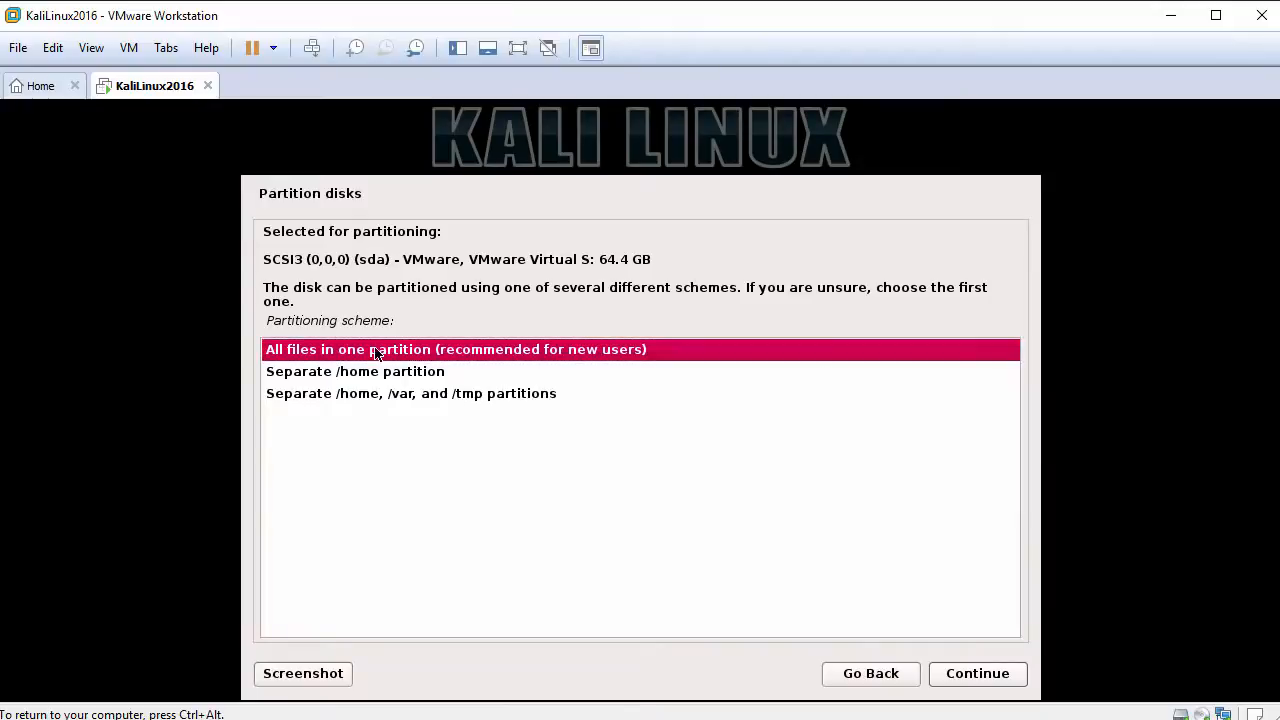
{"action": "left_click", "coordinate": [369, 376]}
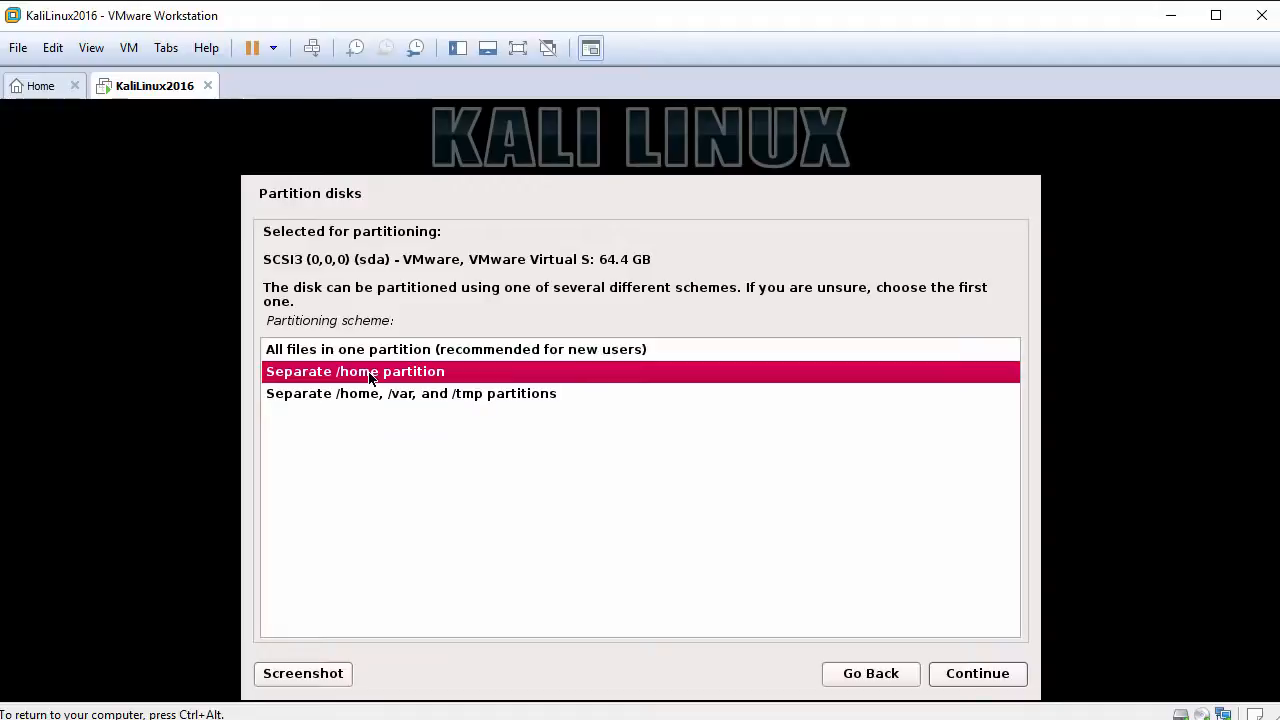
{"action": "left_click", "coordinate": [374, 396]}
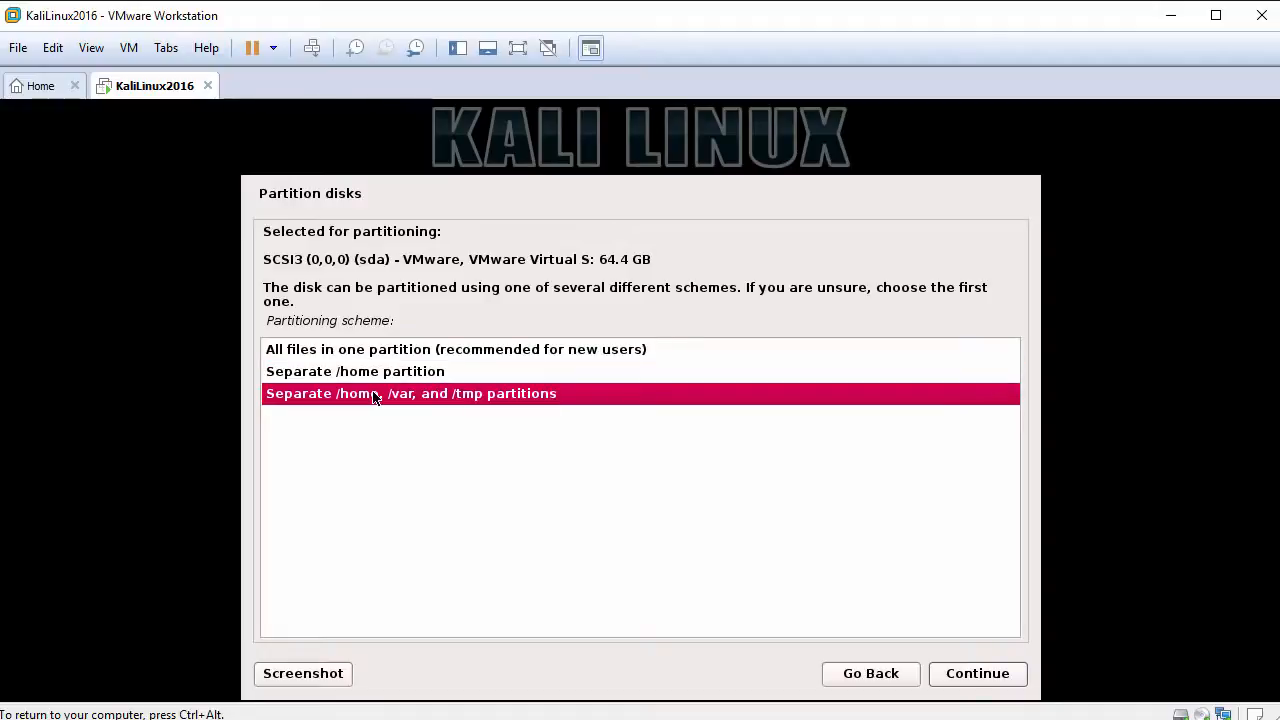
{"action": "left_click", "coordinate": [396, 354]}
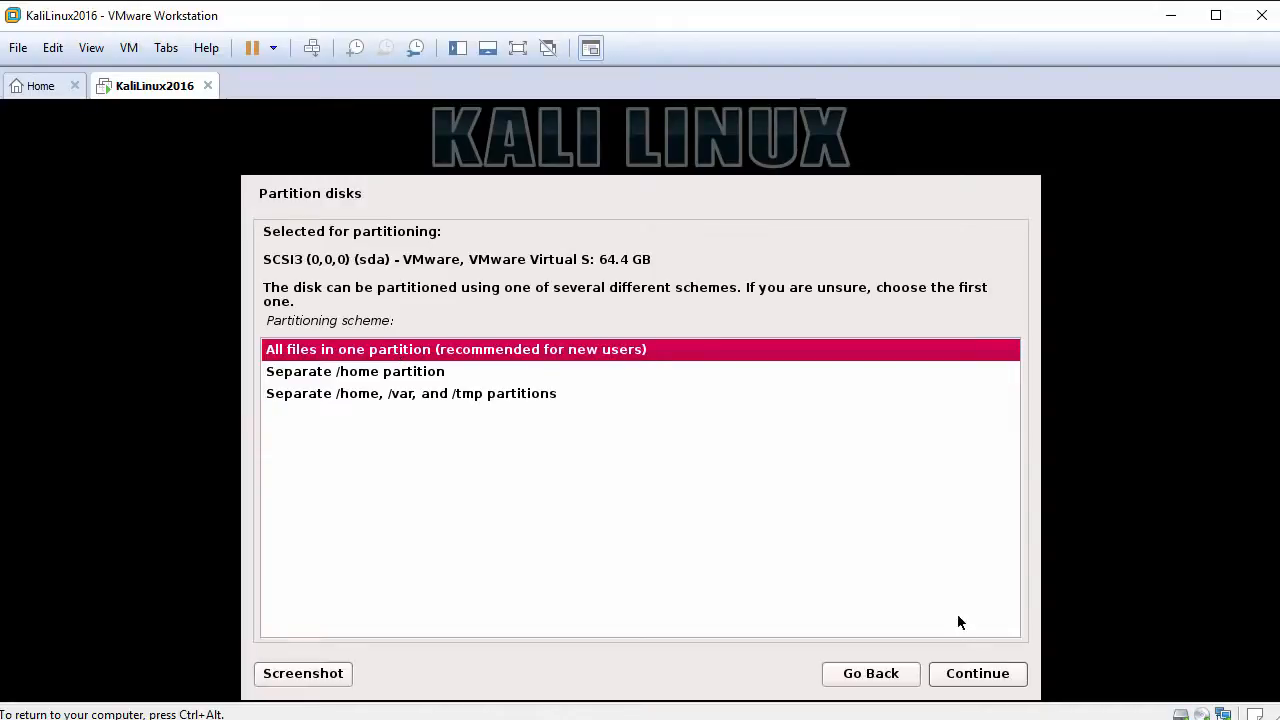
{"action": "left_click", "coordinate": [977, 673]}
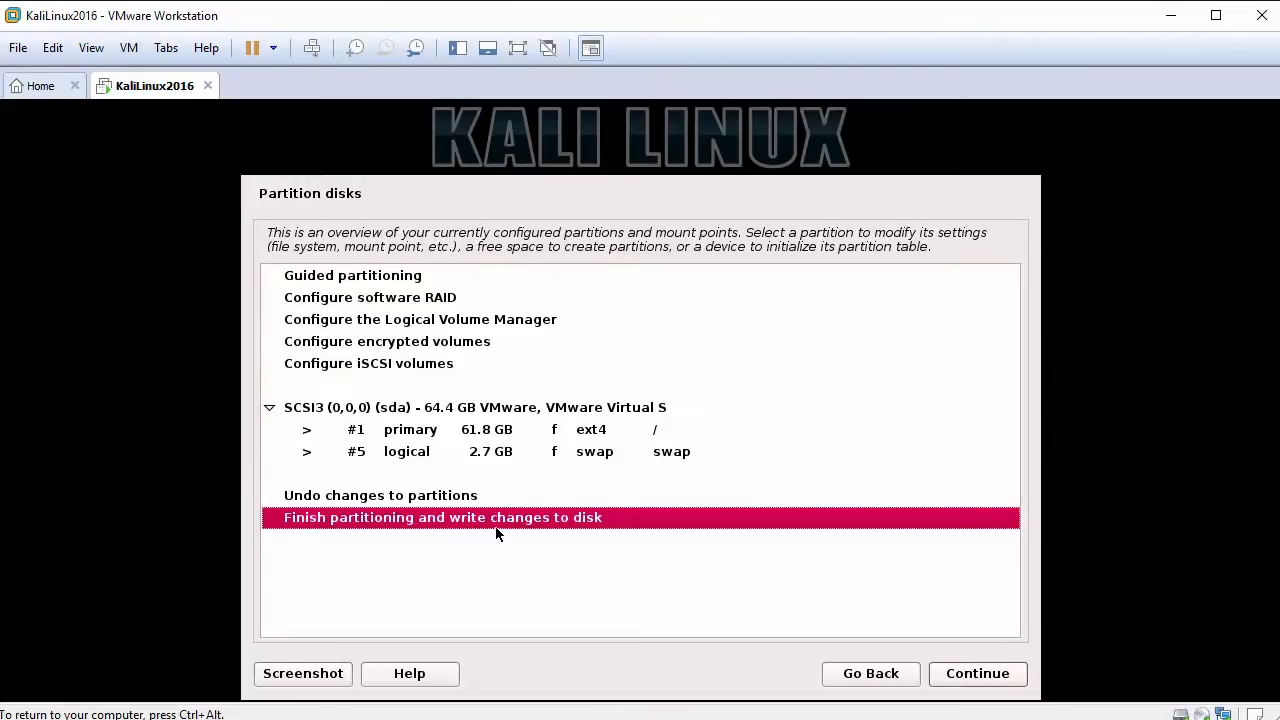
{"action": "left_click", "coordinate": [971, 674]}
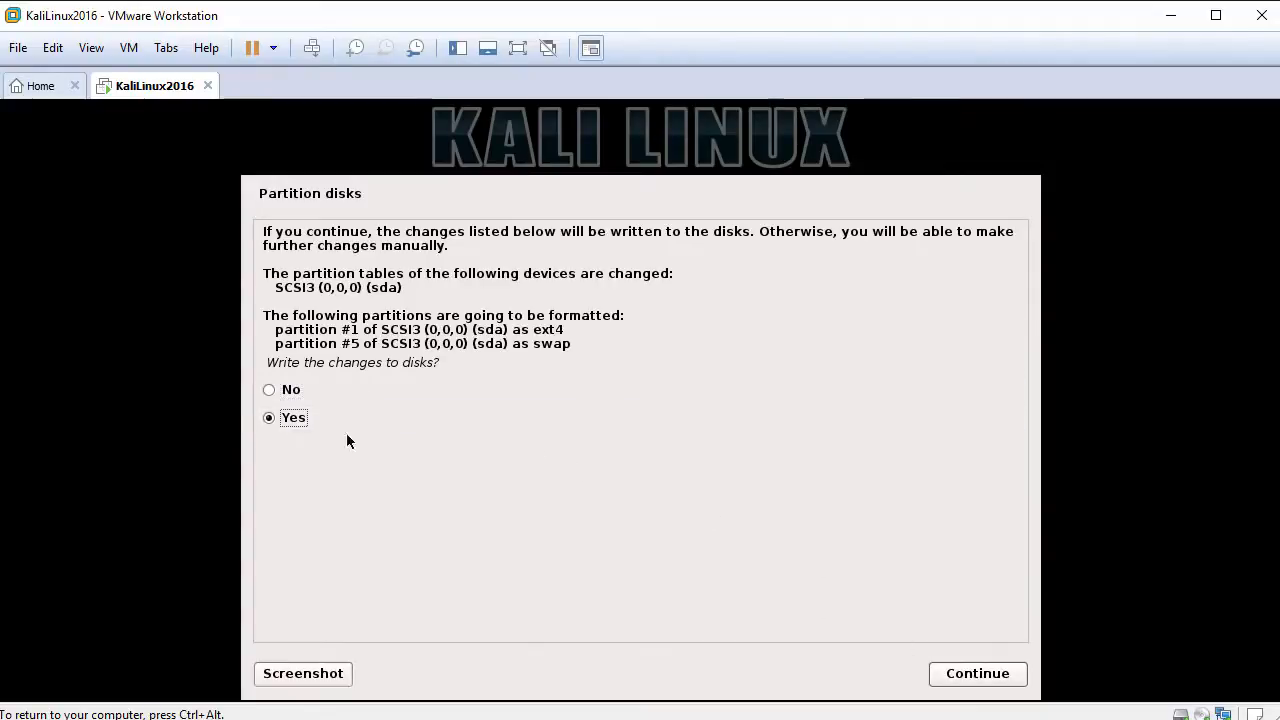
{"action": "left_click", "coordinate": [975, 674]}
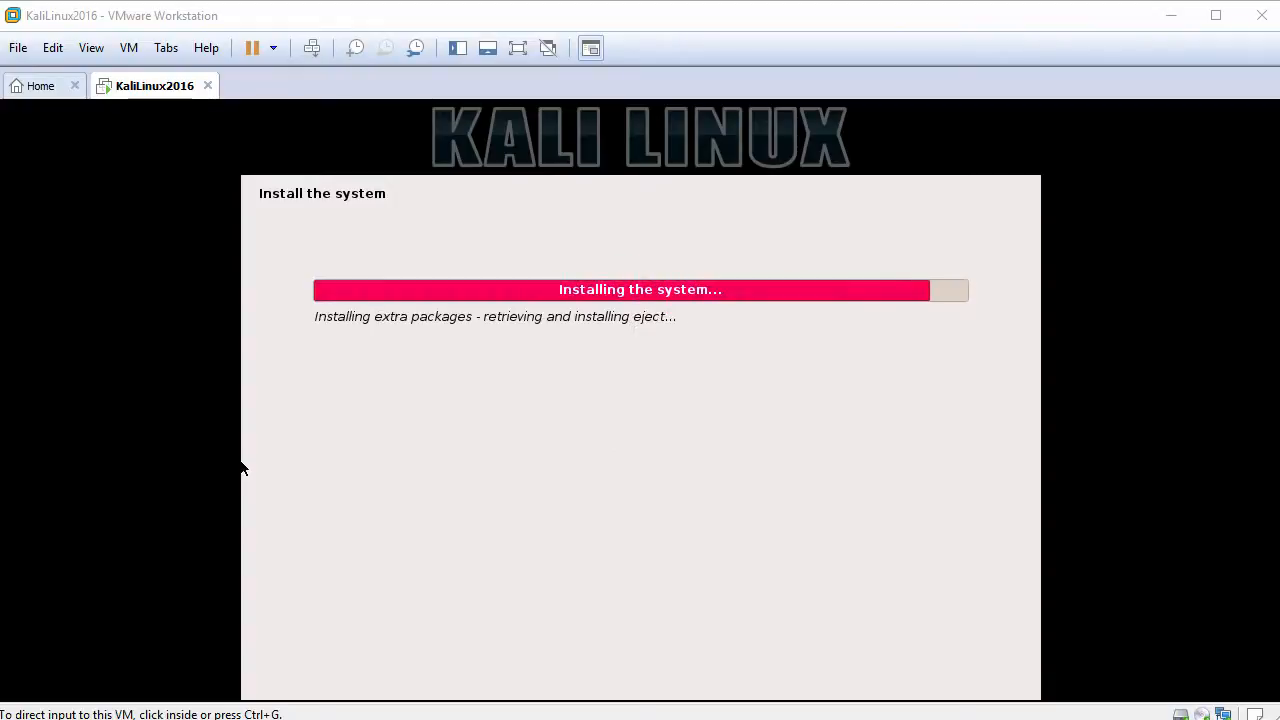
Step: Use a network mirror with no HTTP proxy, install GRUB to /dev/sda, and reboot
{"action": "left_click", "coordinate": [392, 466]}
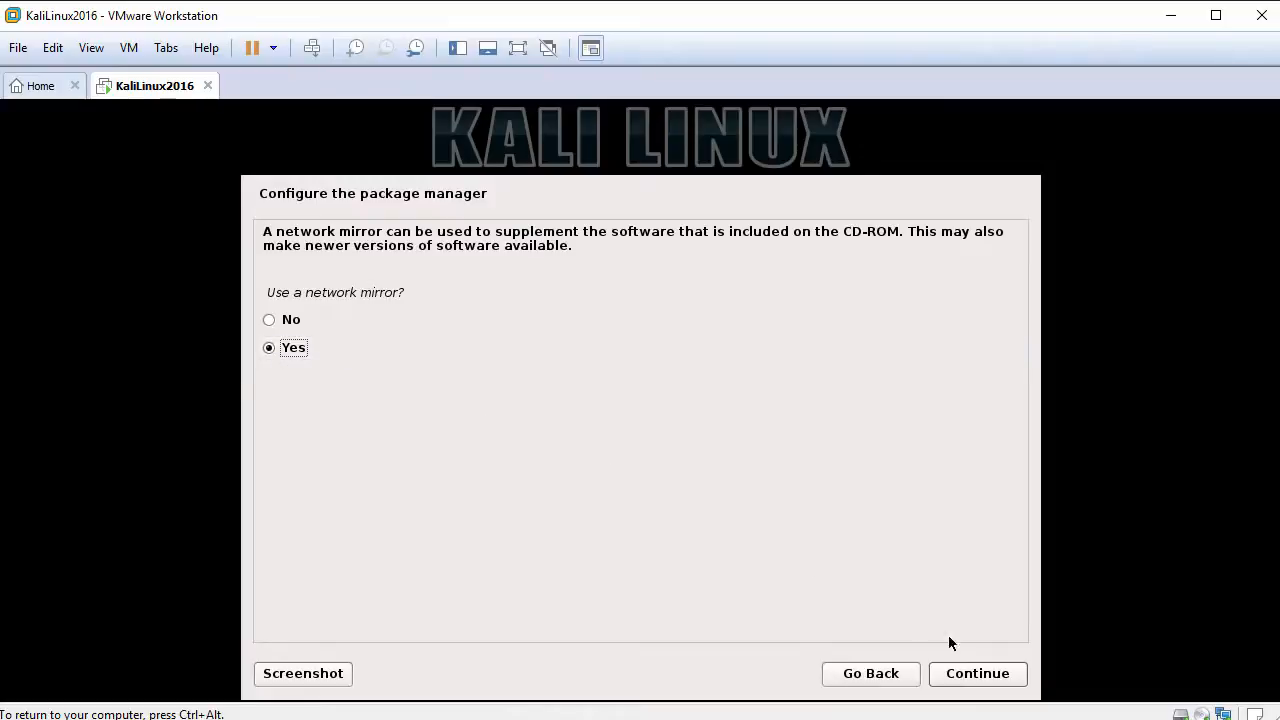
{"action": "left_click", "coordinate": [986, 676]}
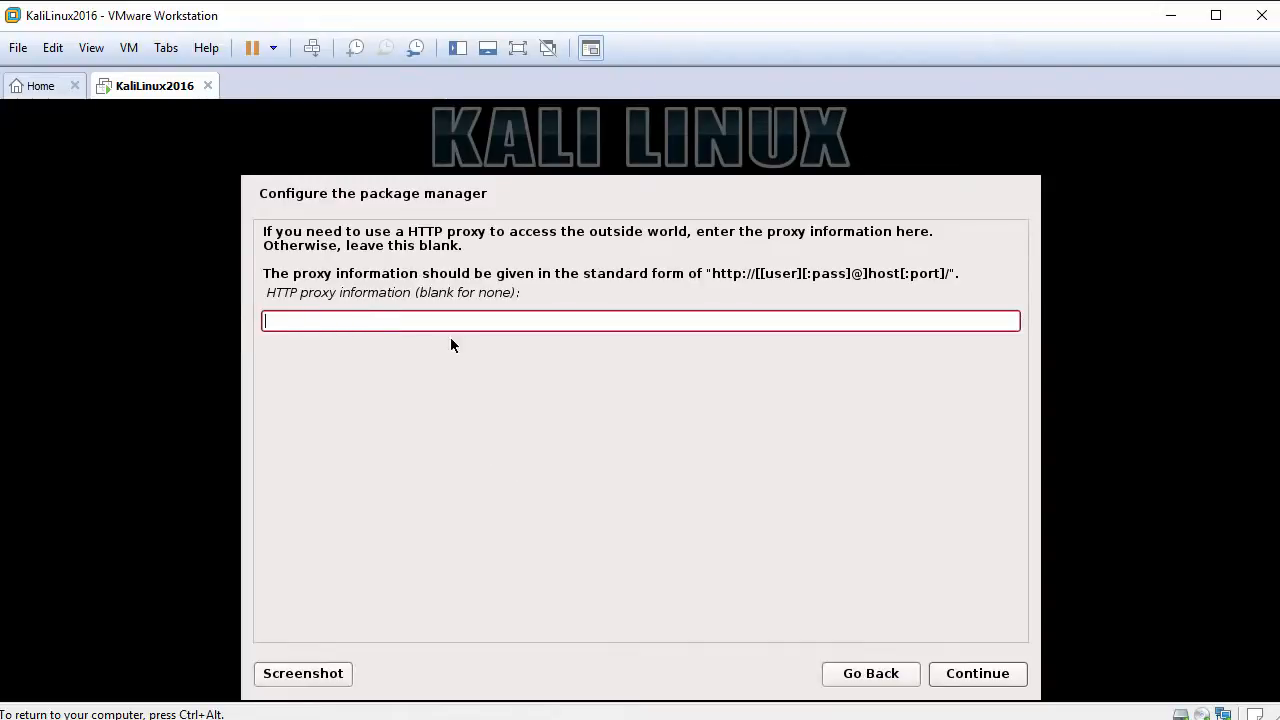
{"action": "left_click", "coordinate": [978, 674]}
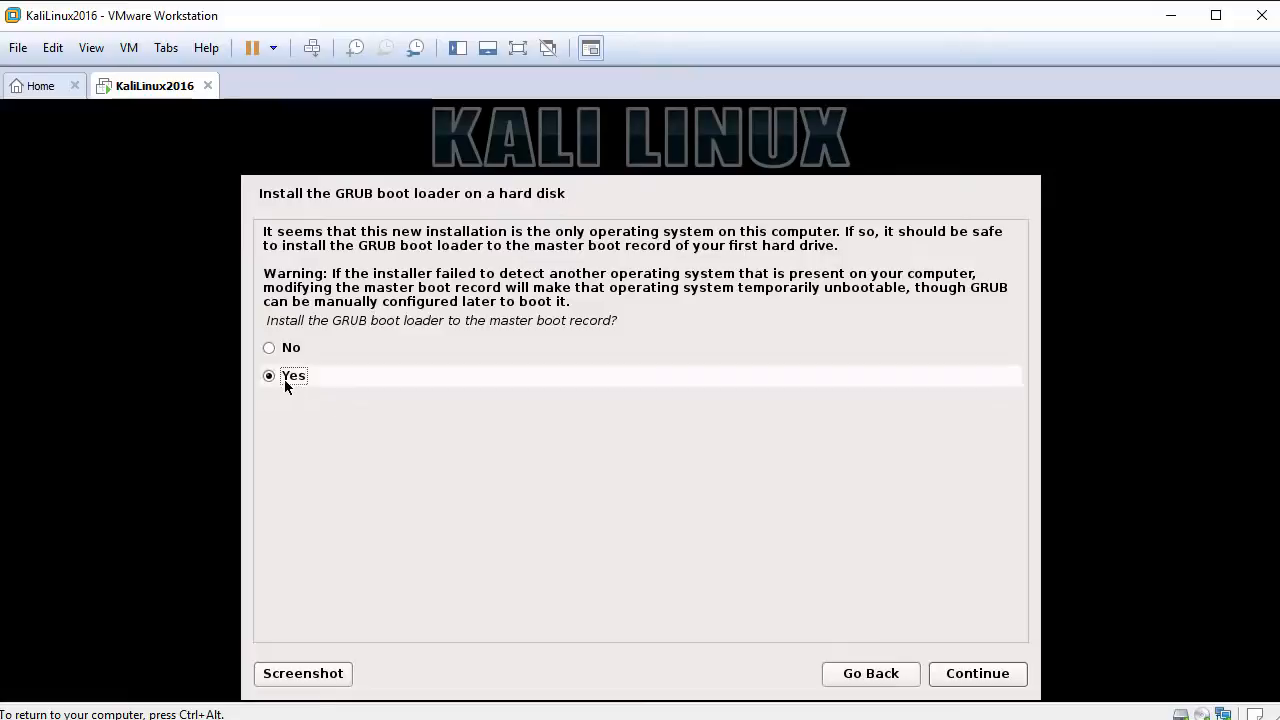
{"action": "left_click", "coordinate": [975, 674]}
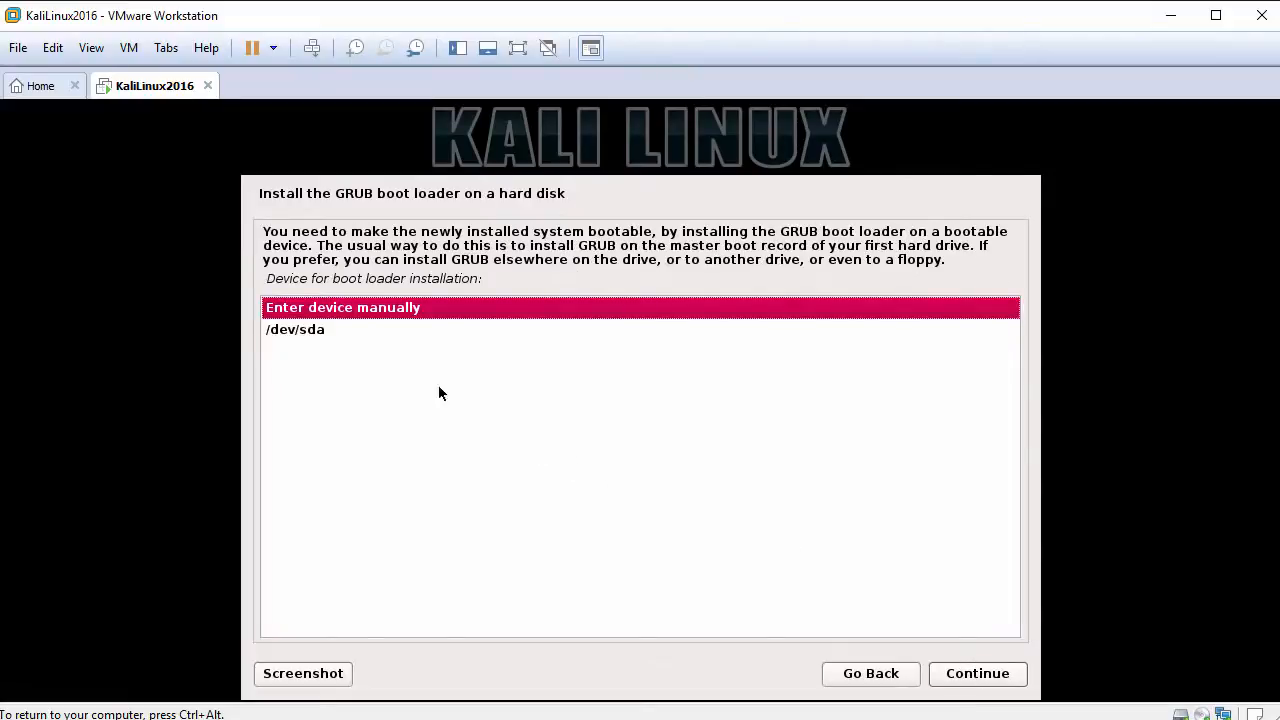
{"action": "left_click", "coordinate": [320, 331]}
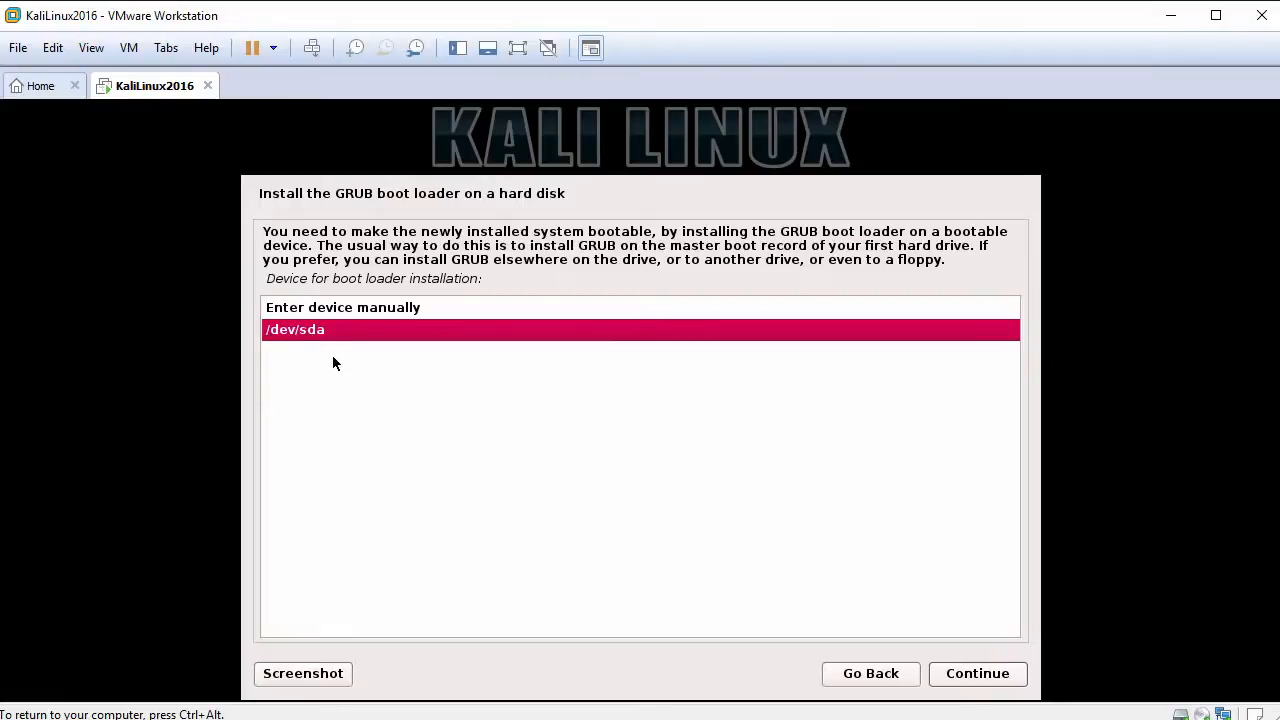
{"action": "left_click", "coordinate": [985, 680]}
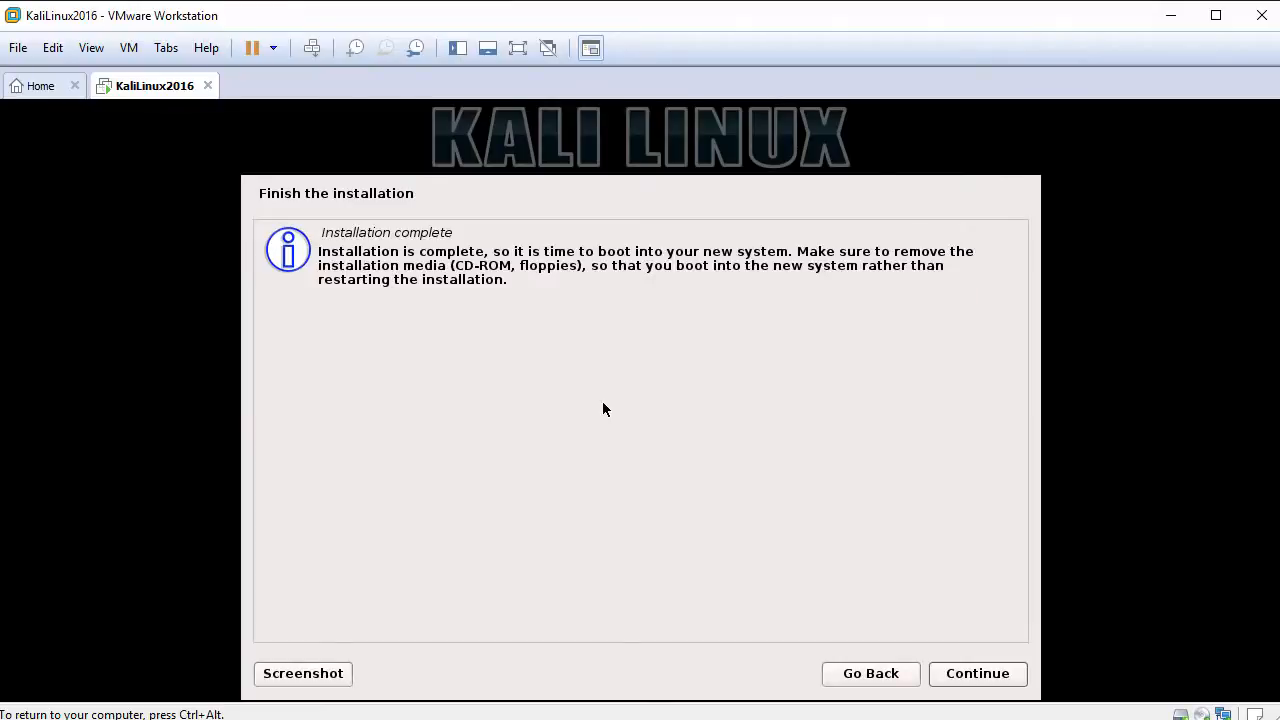
{"action": "left_click", "coordinate": [978, 675]}
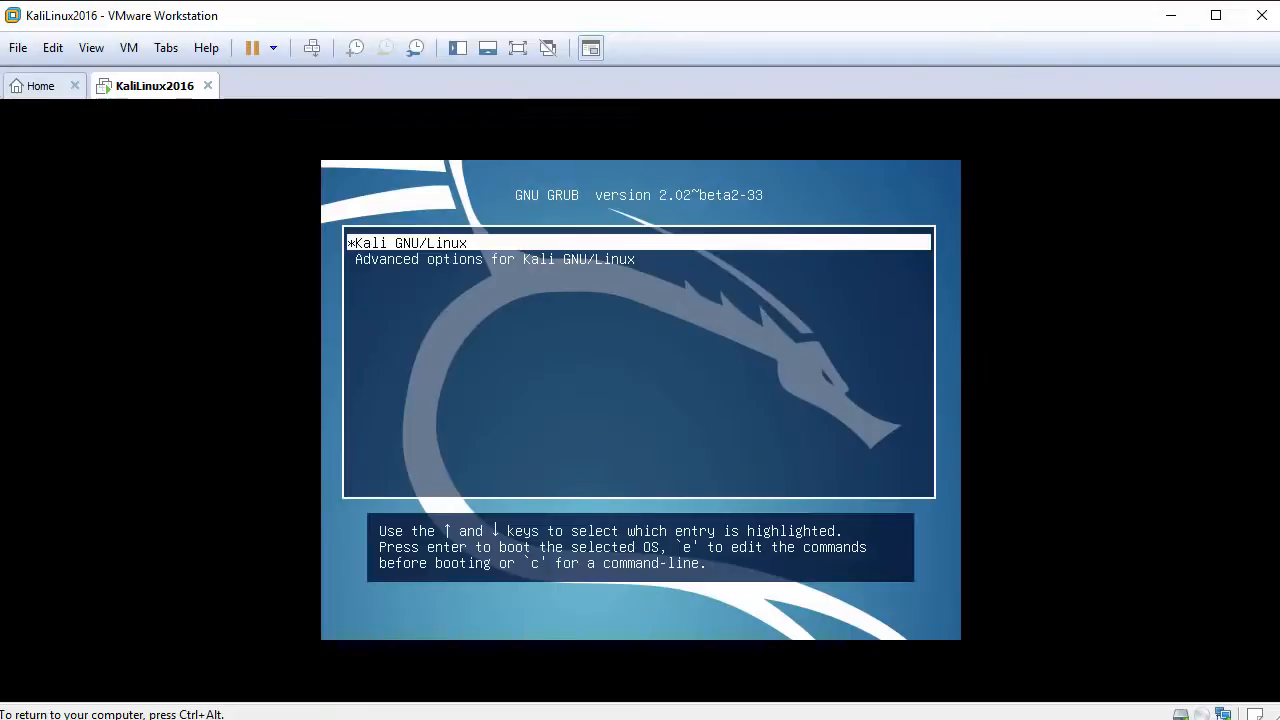
Step: Boot the Kali GNU/Linux GRUB entry and log in as root with the account password
{"action": "key", "text": "Return"}
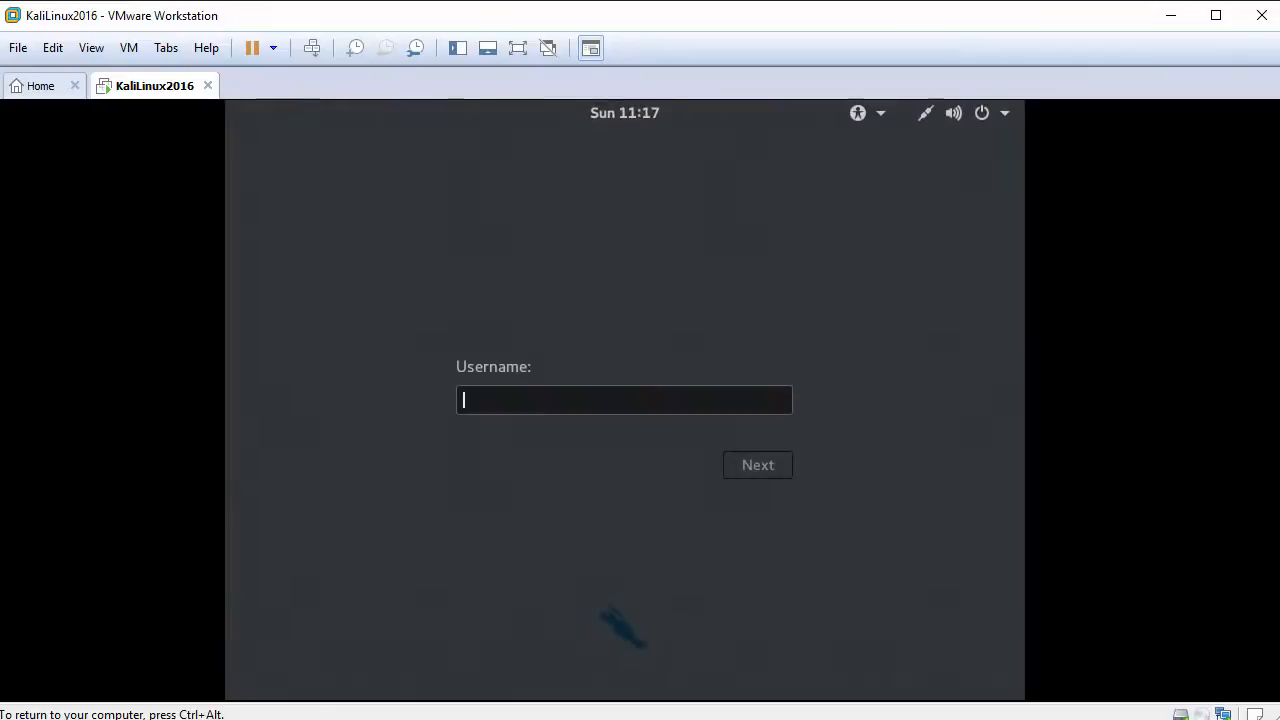
{"action": "type", "text": "root"}
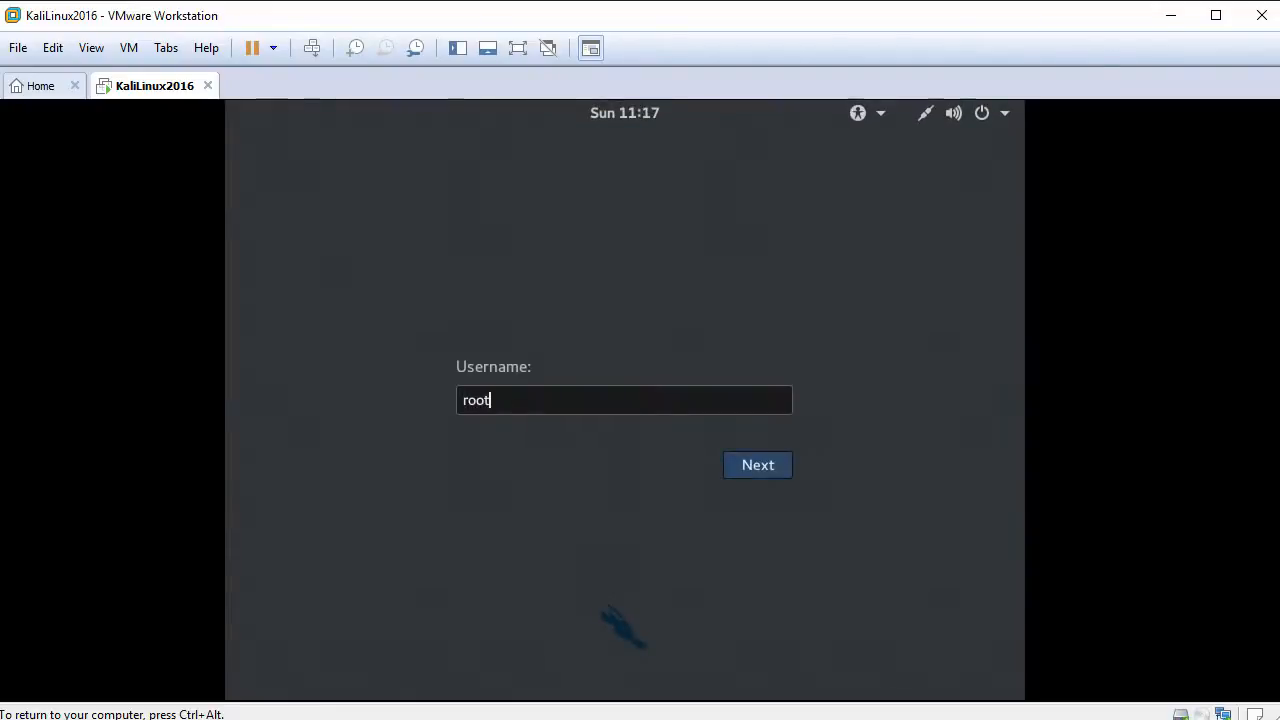
{"action": "key", "text": "Return"}
{"action": "type", "text": "********"}
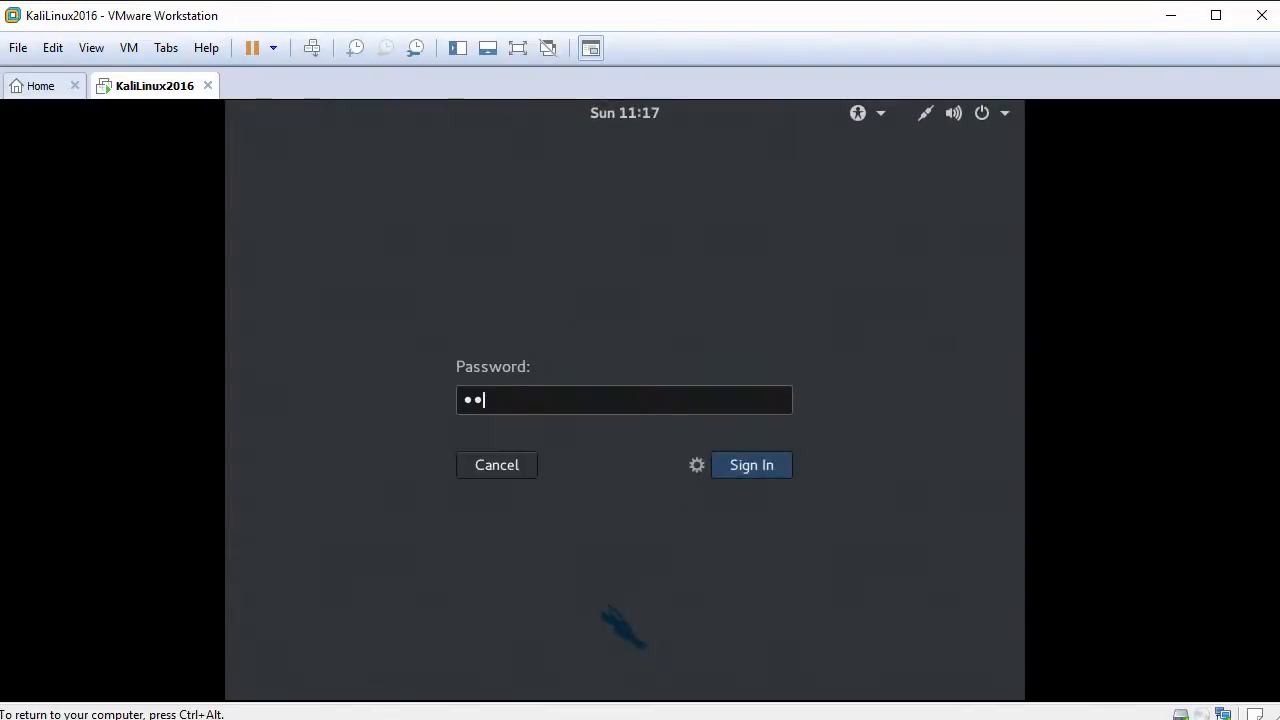
{"action": "key", "text": "Return"}
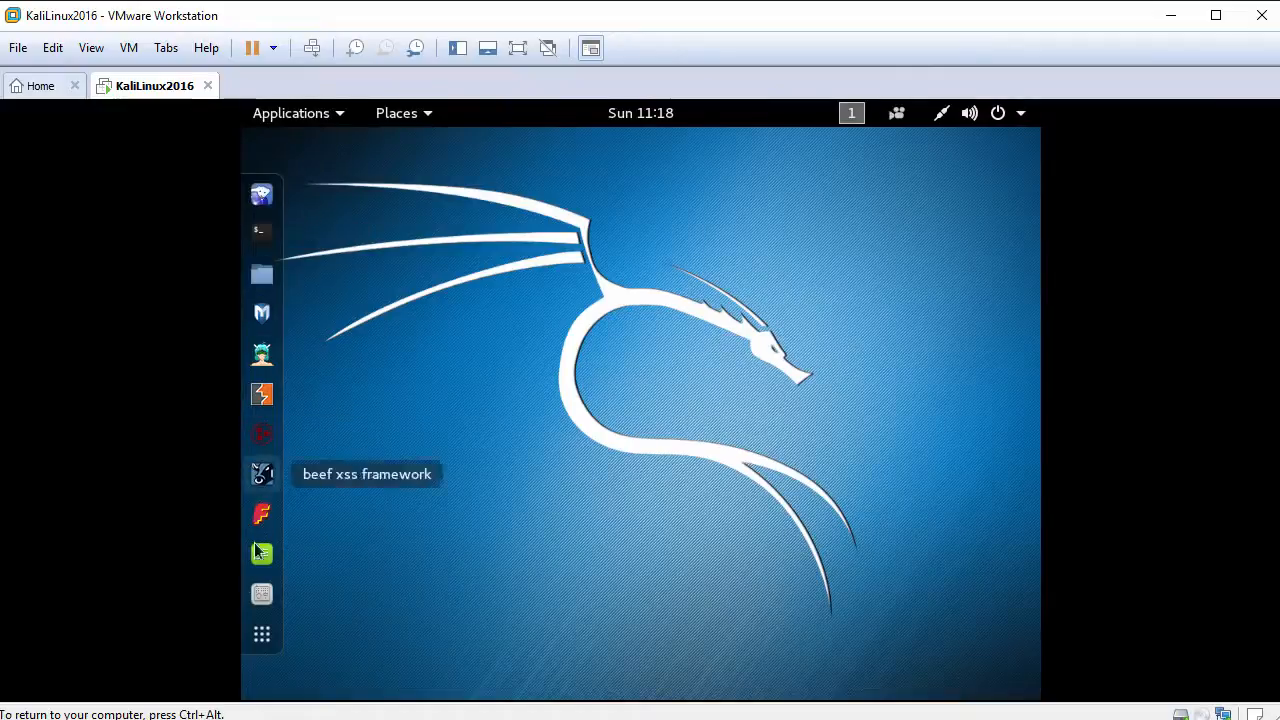
{"action": "left_click", "coordinate": [297, 115]}
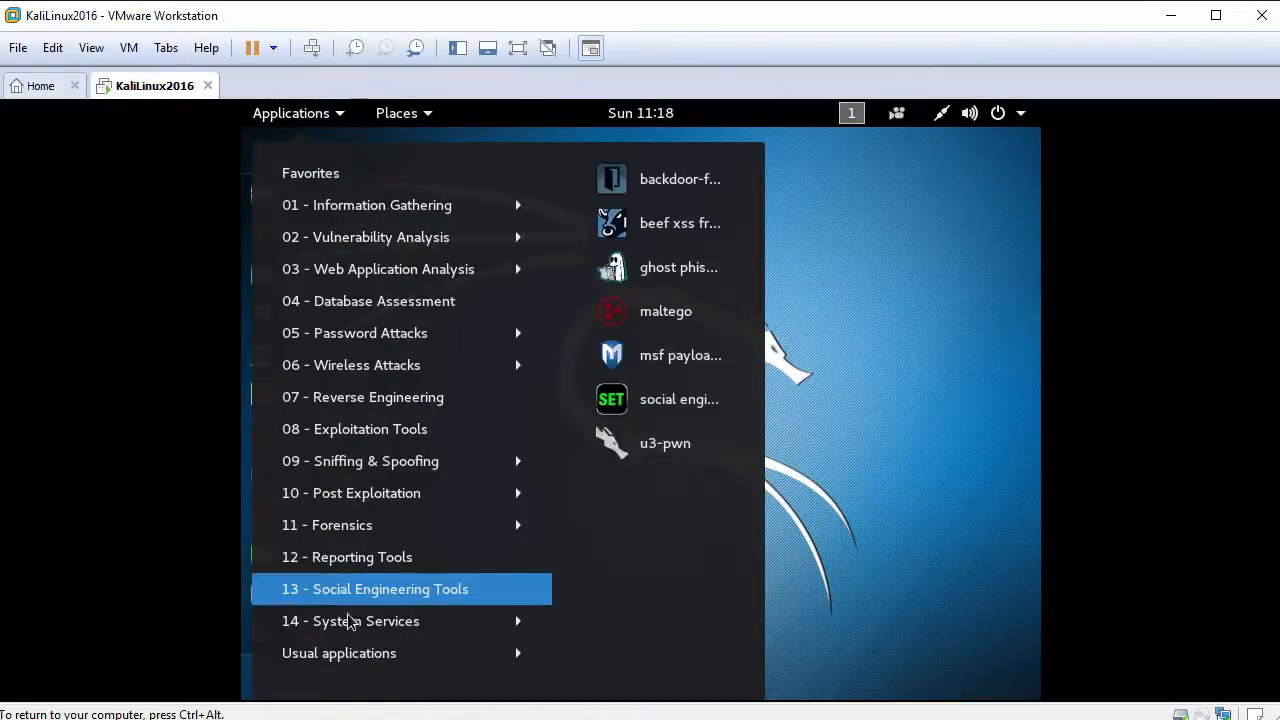
{"action": "left_click", "coordinate": [409, 117]}
{"action": "left_click", "coordinate": [409, 117]}
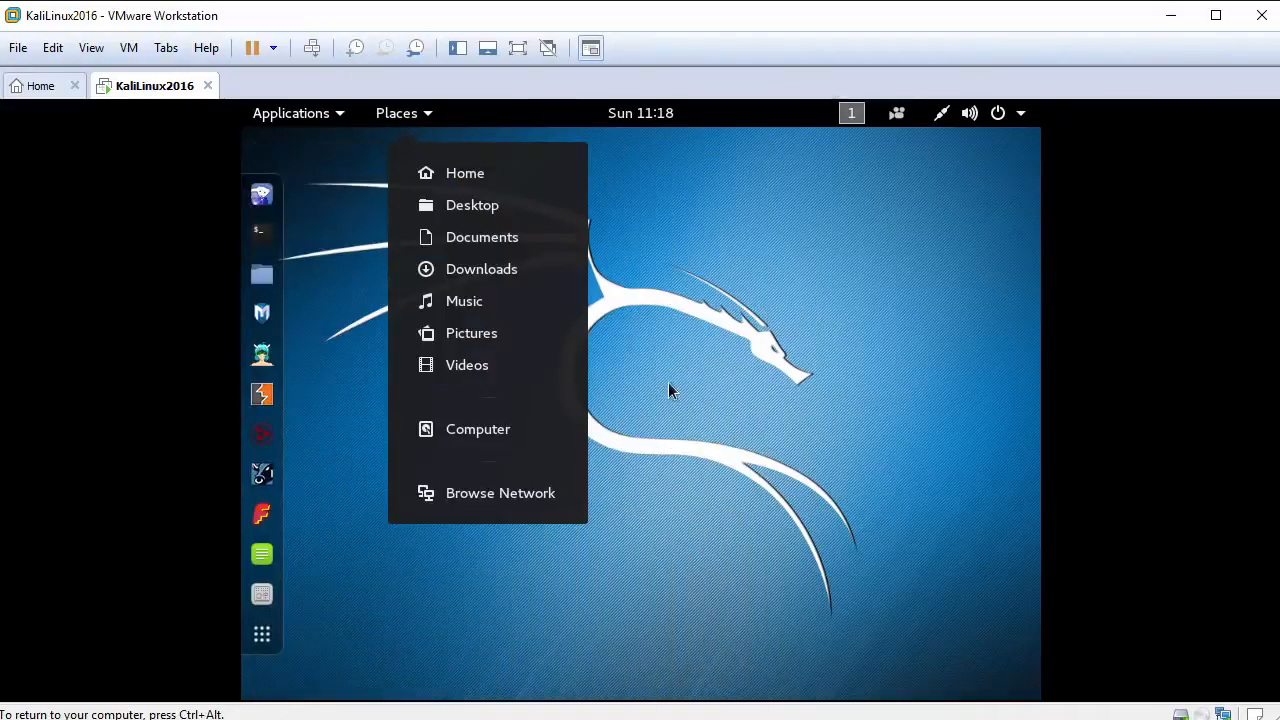
{"action": "left_click", "coordinate": [567, 376]}
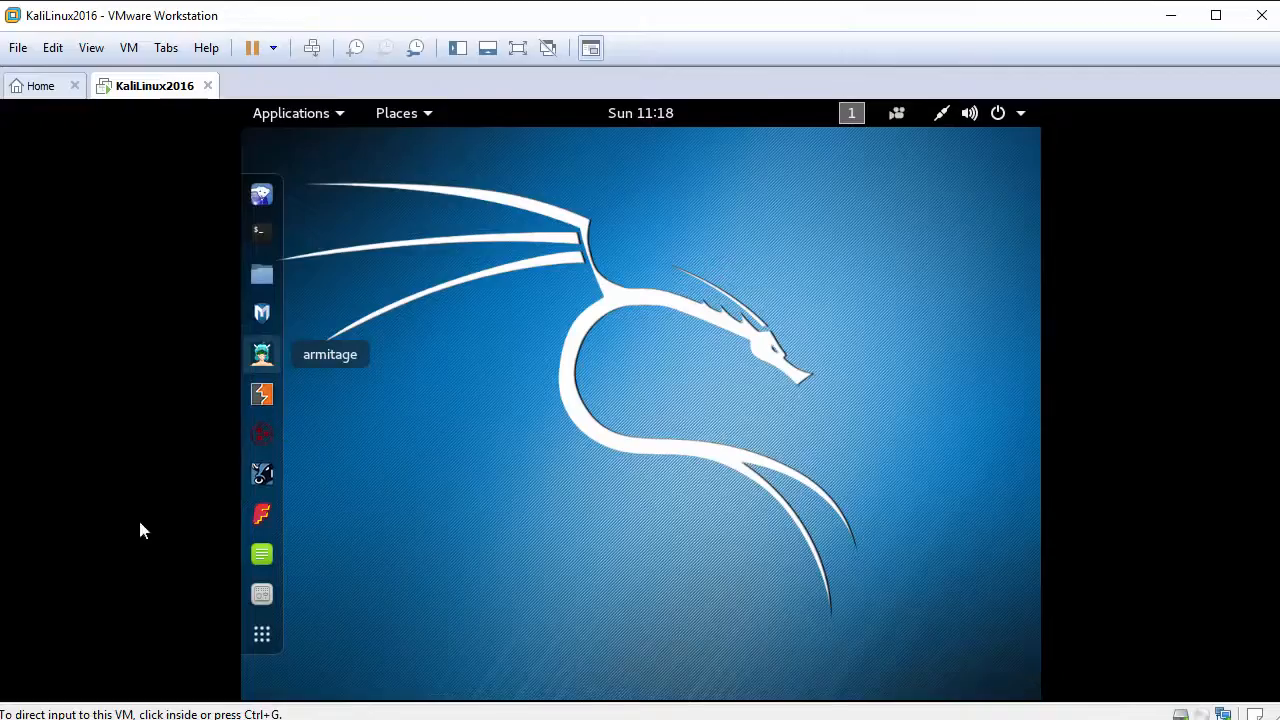
{"action": "left_click", "coordinate": [477, 301]}
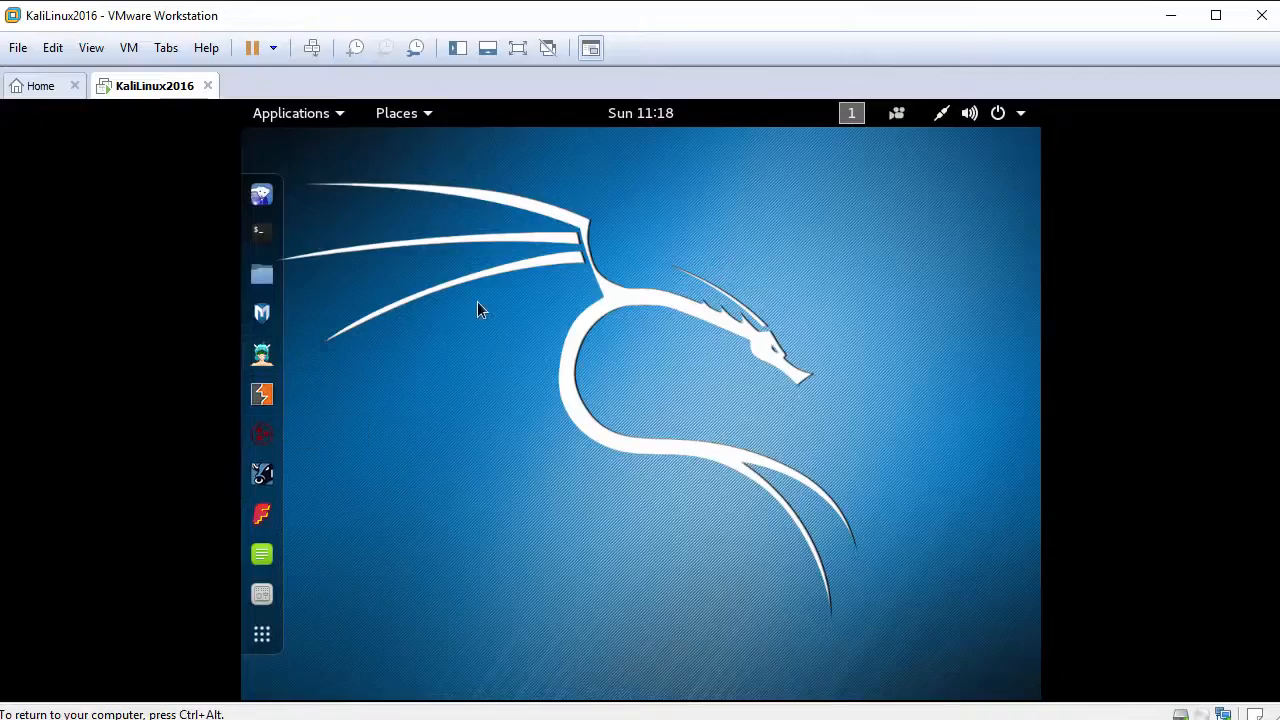
Step: Open a maximized, zoomed-in root terminal and run ifconfig, showing eth0 at 192.168.0.30
{"action": "right_click", "coordinate": [446, 247]}
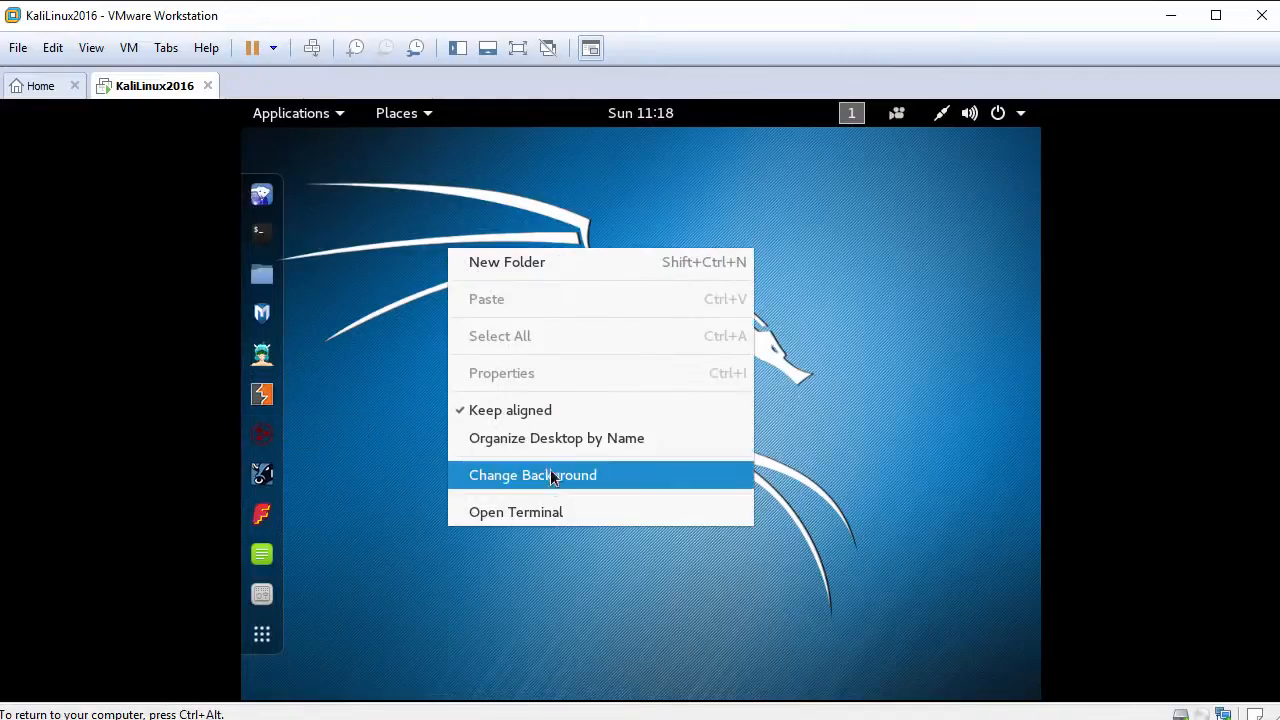
{"action": "left_click", "coordinate": [552, 511]}
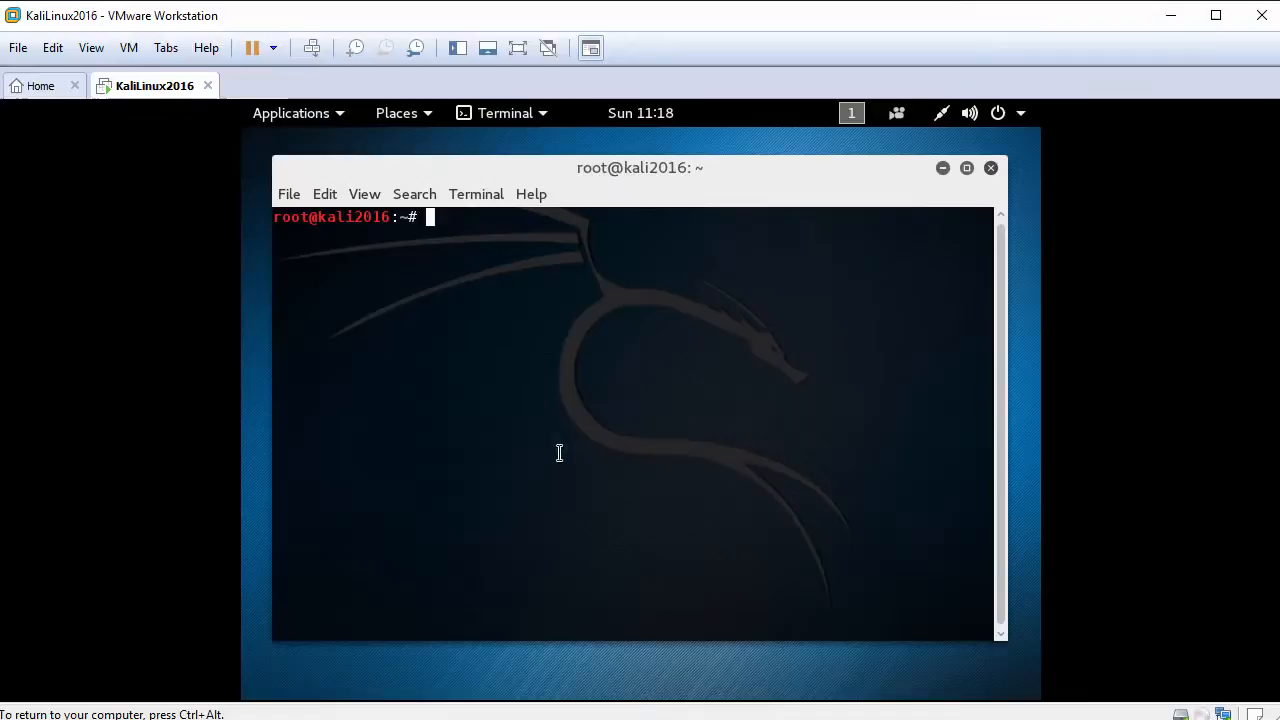
{"action": "double_click", "coordinate": [434, 174]}
{"action": "left_click", "coordinate": [333, 166]}
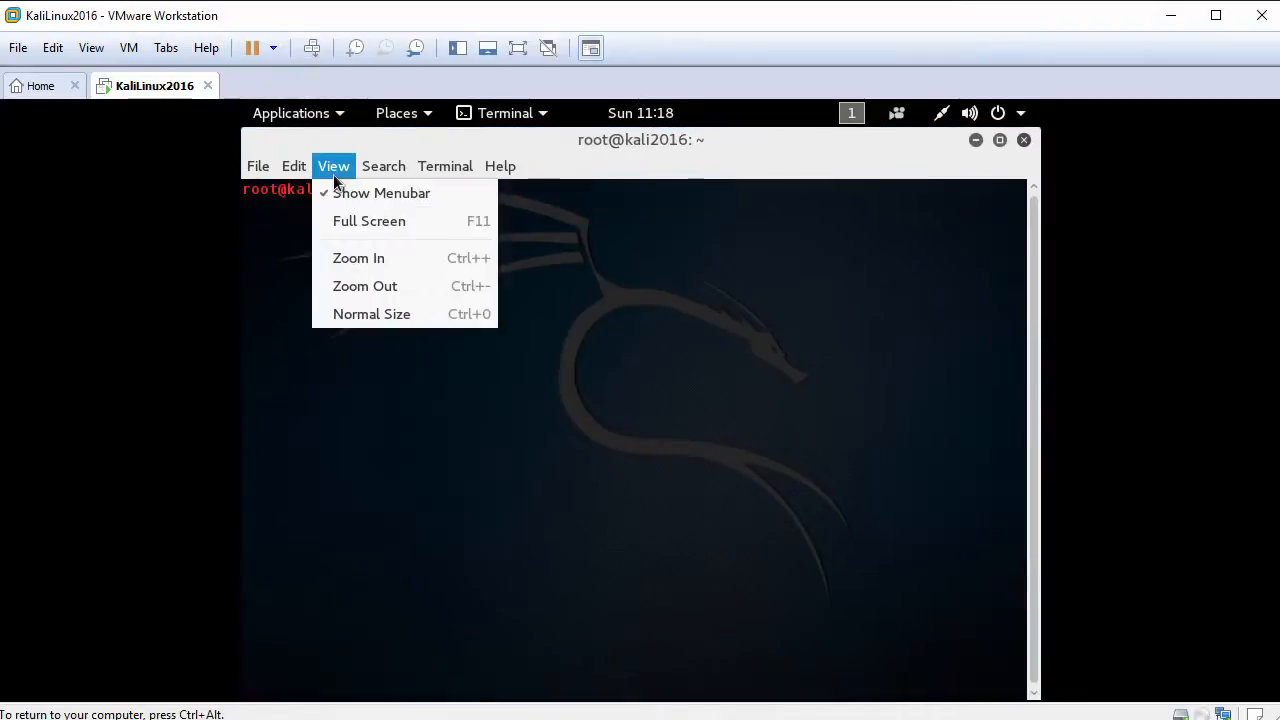
{"action": "left_click", "coordinate": [386, 264]}
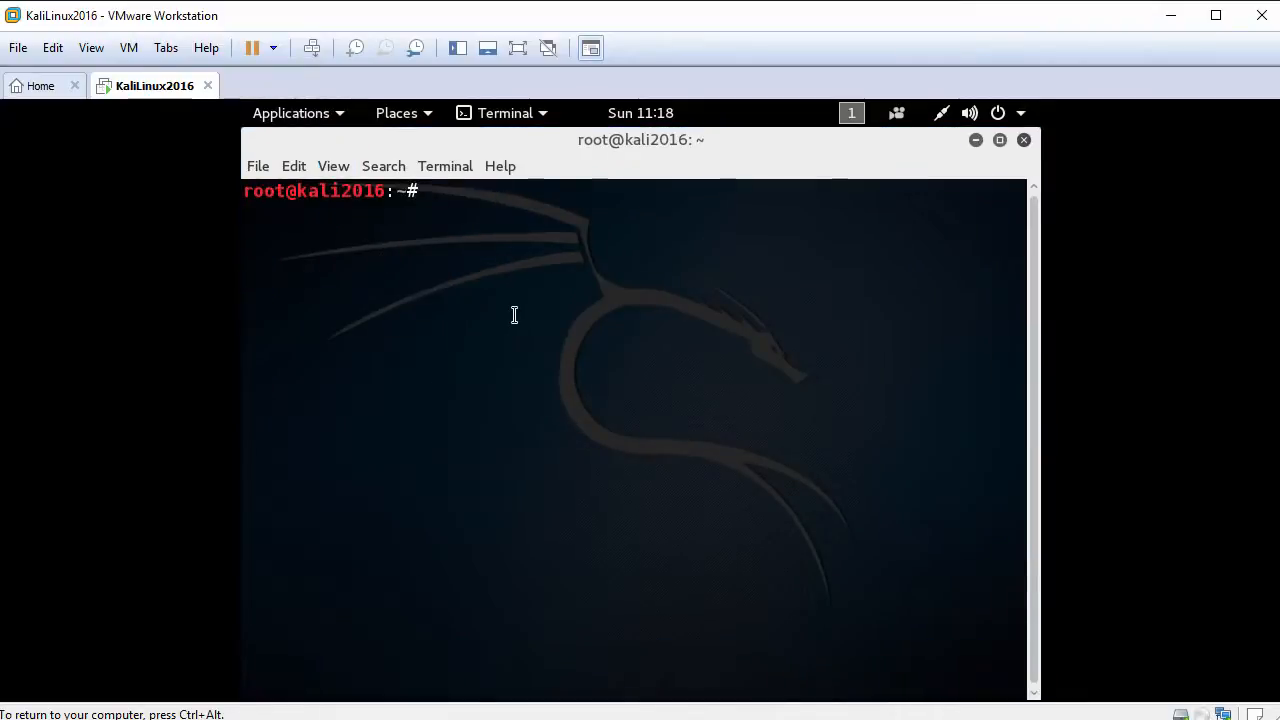
{"action": "type", "text": "ifconfig"}
{"action": "key", "text": "Return"}
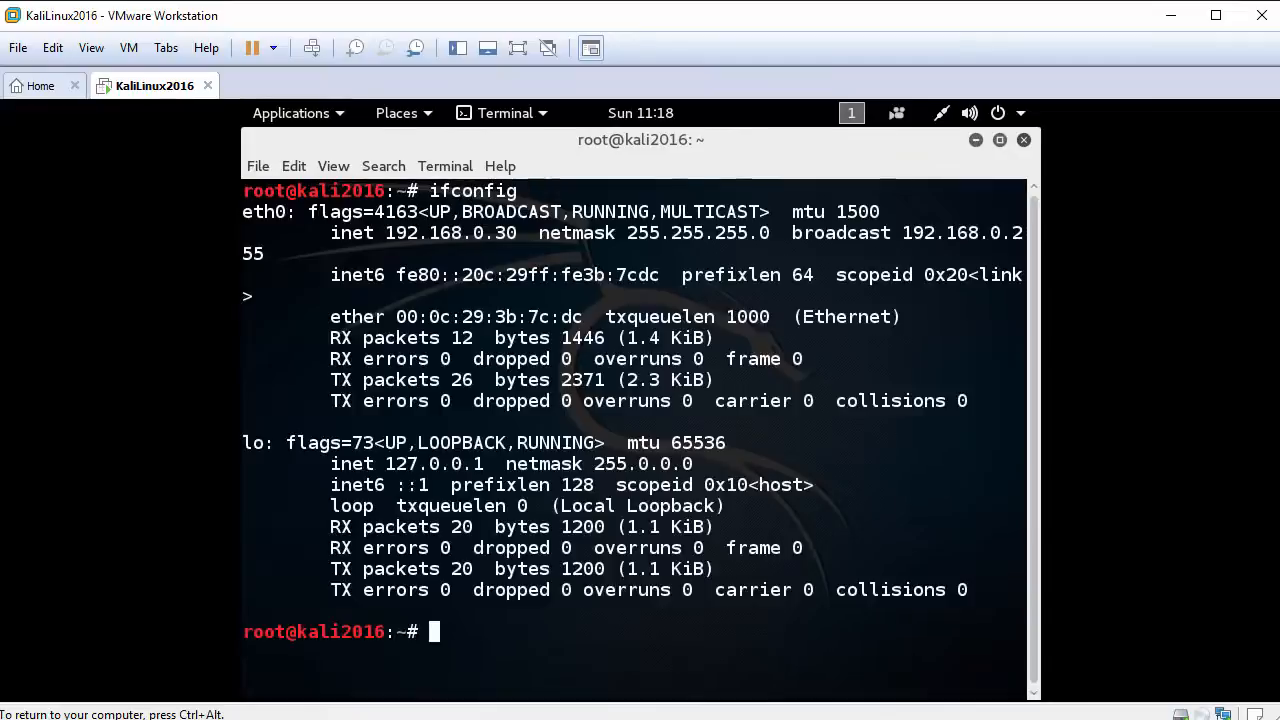
{"action": "left_click_drag", "start_coordinate": [341, 233], "coordinate": [520, 236]}
{"action": "left_click", "coordinate": [553, 236]}
{"action": "type", "text": "clear"}
{"action": "key", "text": "Return"}
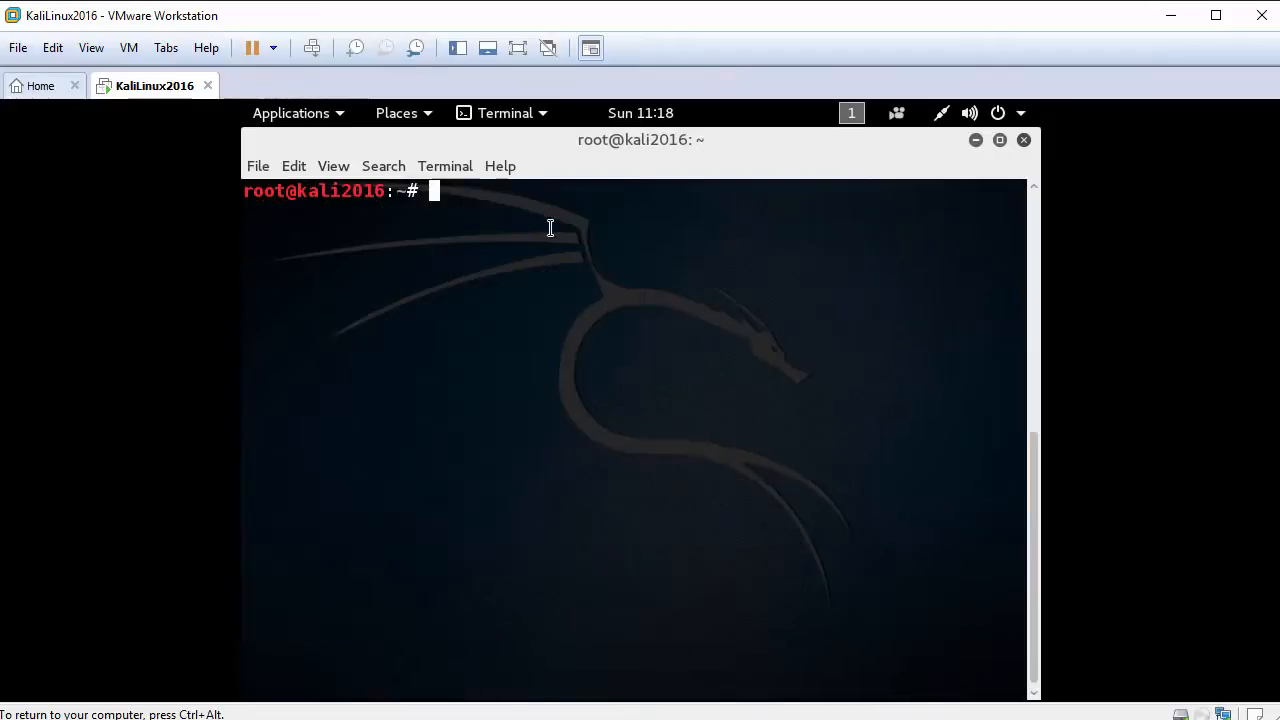
{"action": "key", "text": "Return"}
{"action": "type", "text": "ping ww"}
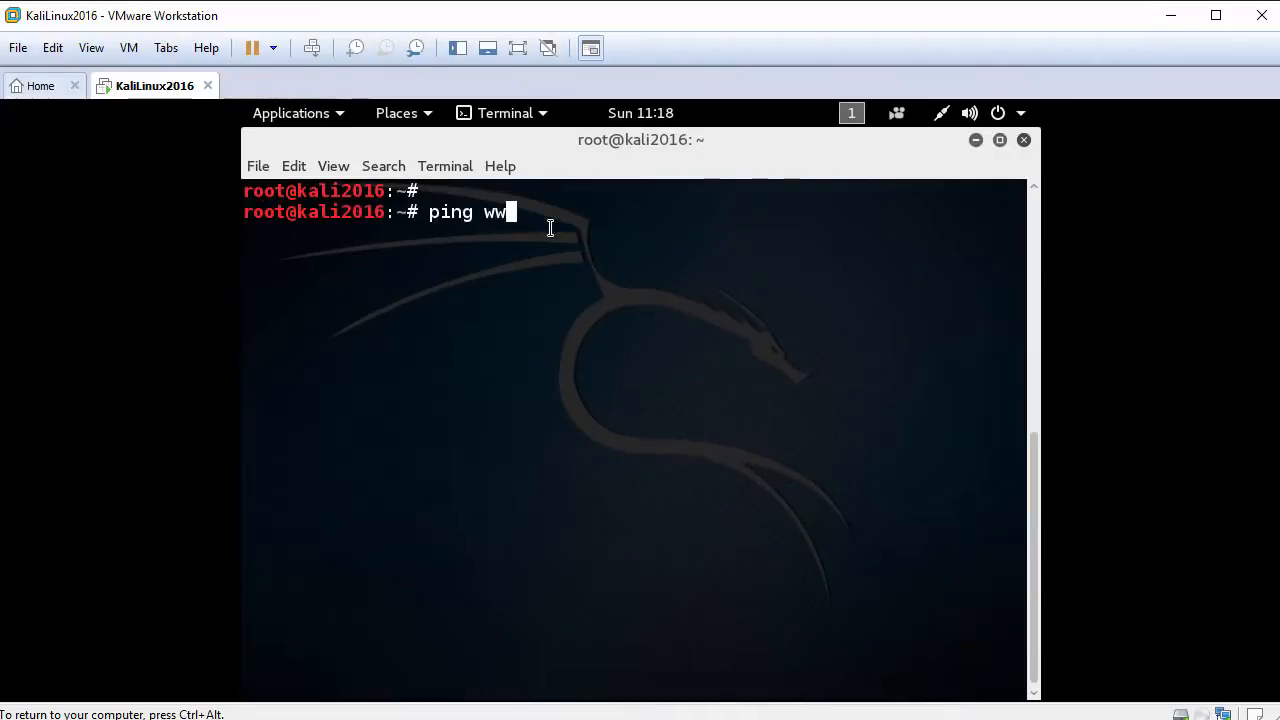
{"action": "type", "text": "w.google.com"}
{"action": "key", "text": "Return"}
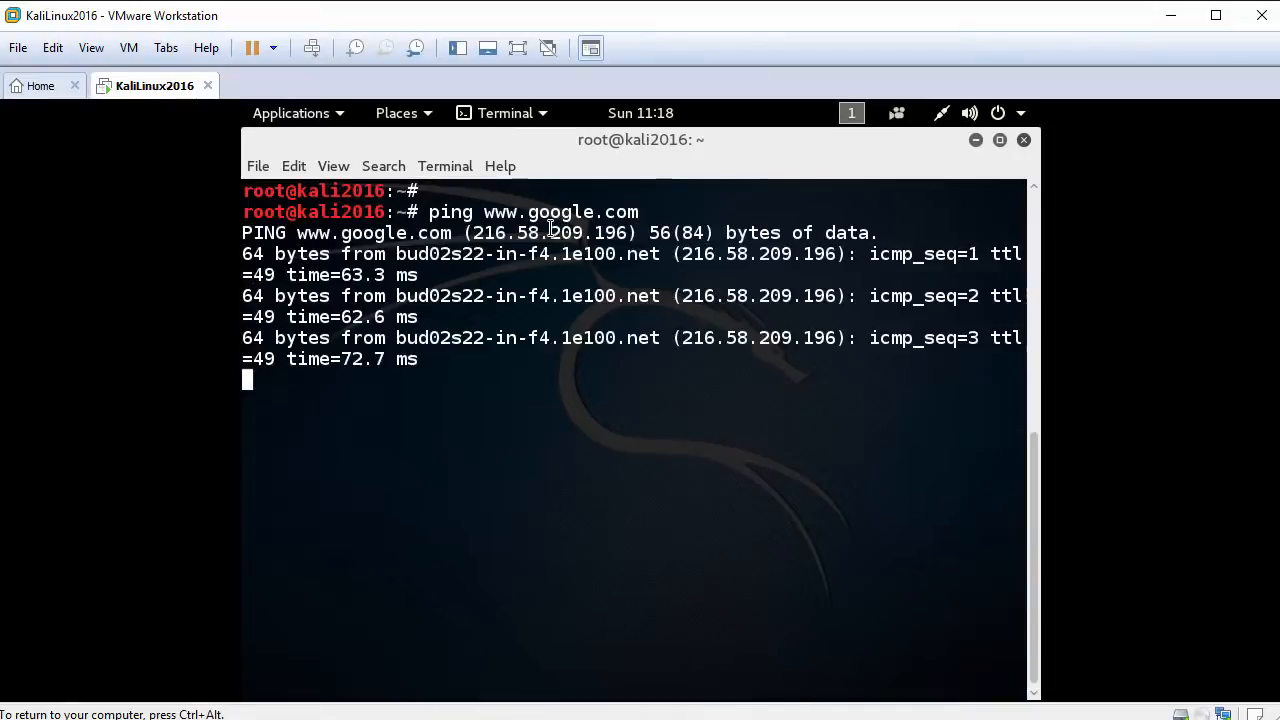
{"action": "key", "text": "ctrl+c"}
{"action": "type", "text": "clear"}
{"action": "key", "text": "Return"}
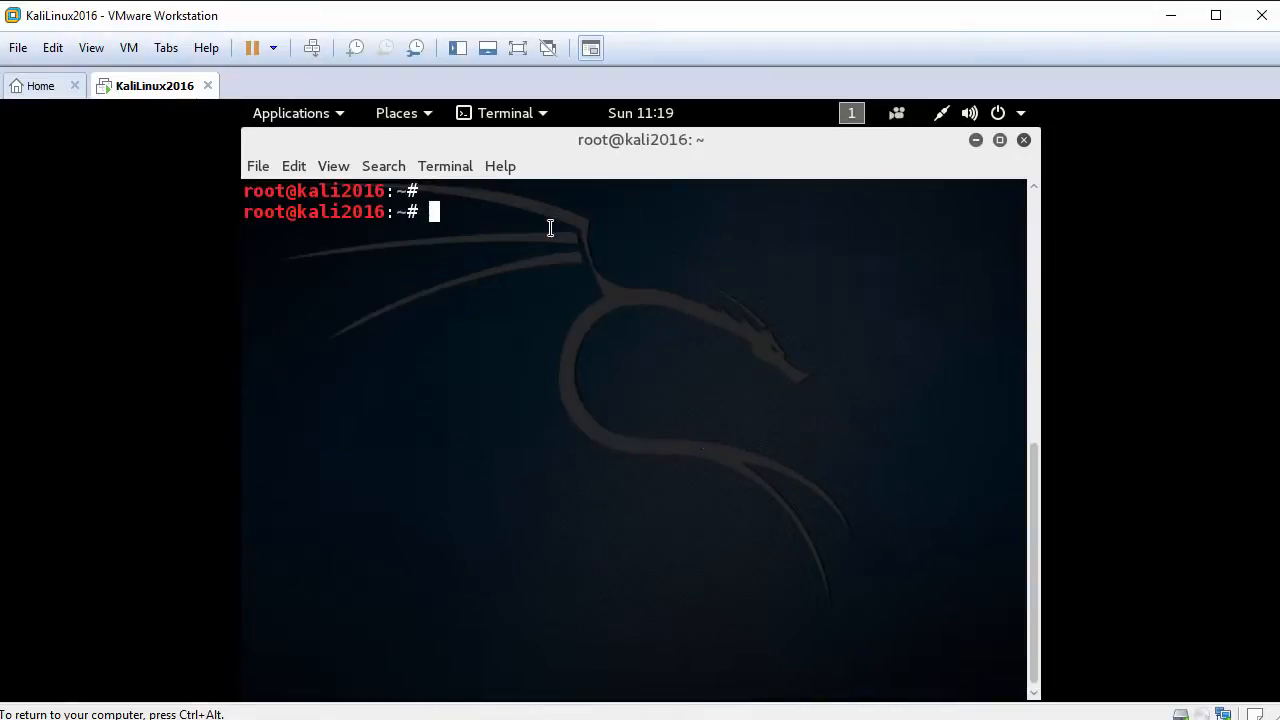
Step: Run apt-get install open-vm-tools-desktop in the guest terminal and answer y to install
{"action": "left_click", "coordinate": [92, 48]}
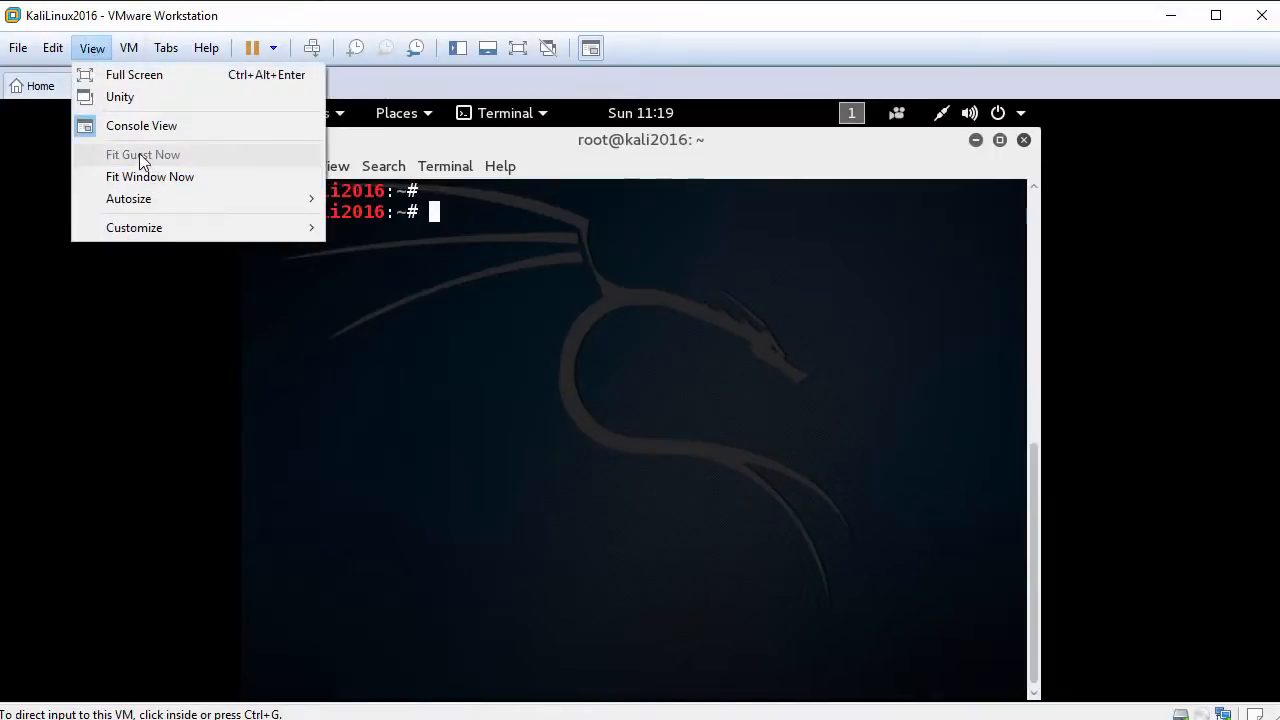
{"action": "left_click", "coordinate": [613, 343]}
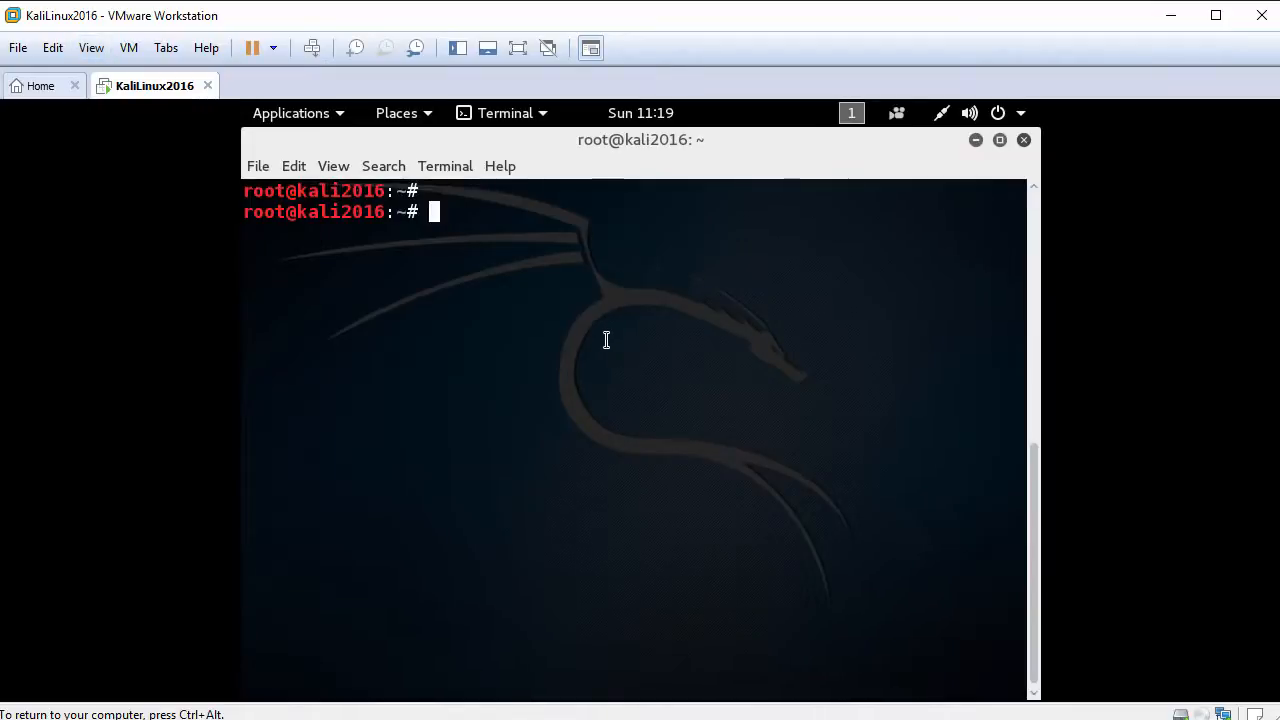
{"action": "type", "text": "apt-get install open-vm-to"}
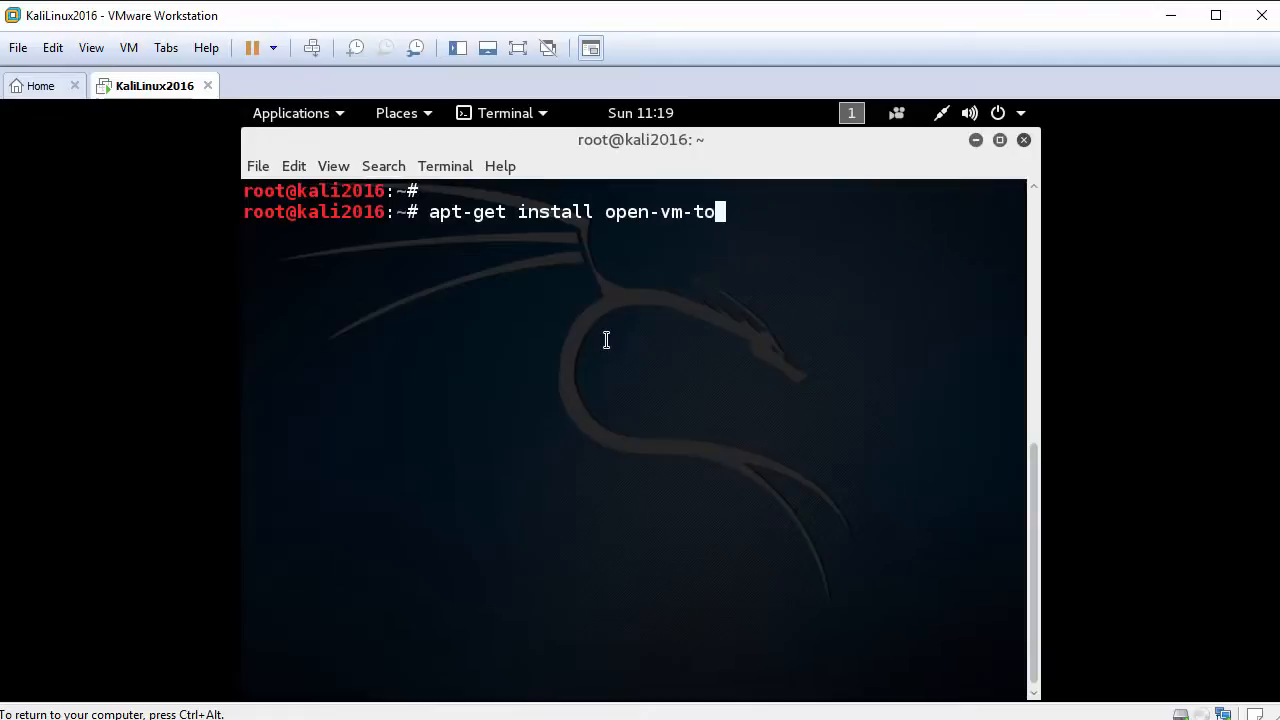
{"action": "key", "text": "Tab"}
{"action": "key", "text": "Tab"}
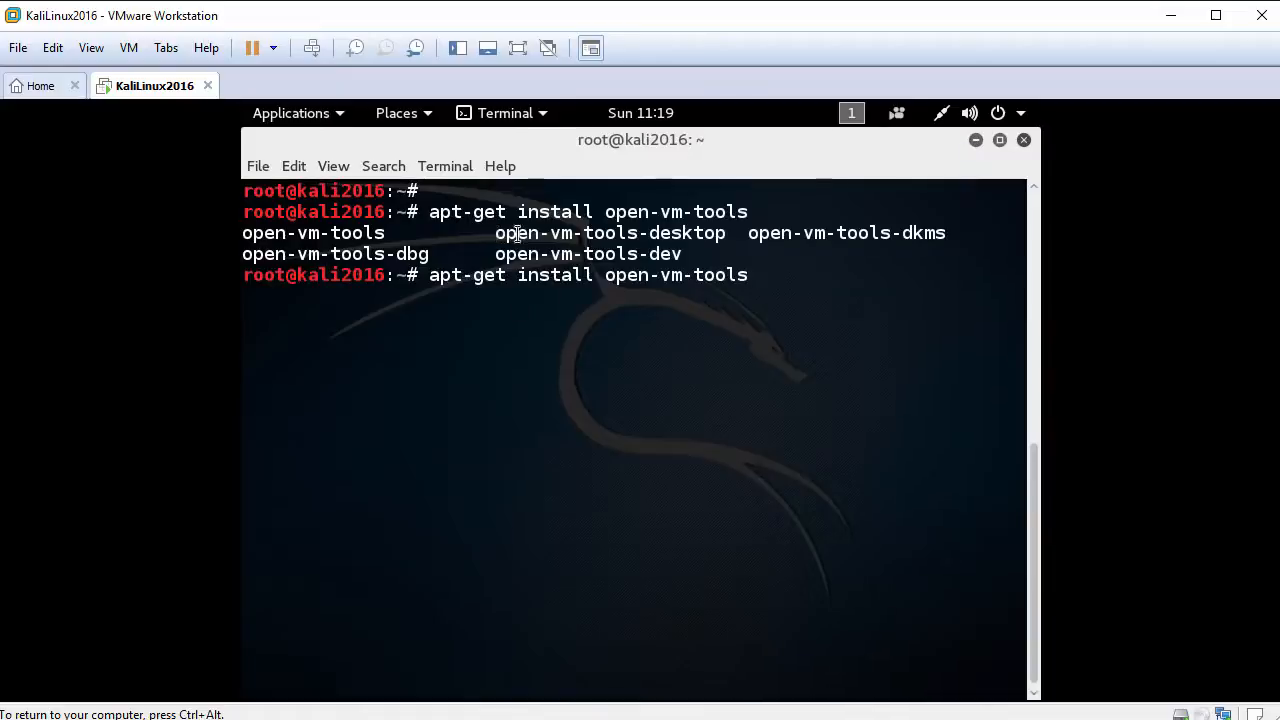
{"action": "left_click_drag", "start_coordinate": [496, 233], "coordinate": [738, 240]}
{"action": "left_click", "coordinate": [751, 236]}
{"action": "type", "text": "-desktop"}
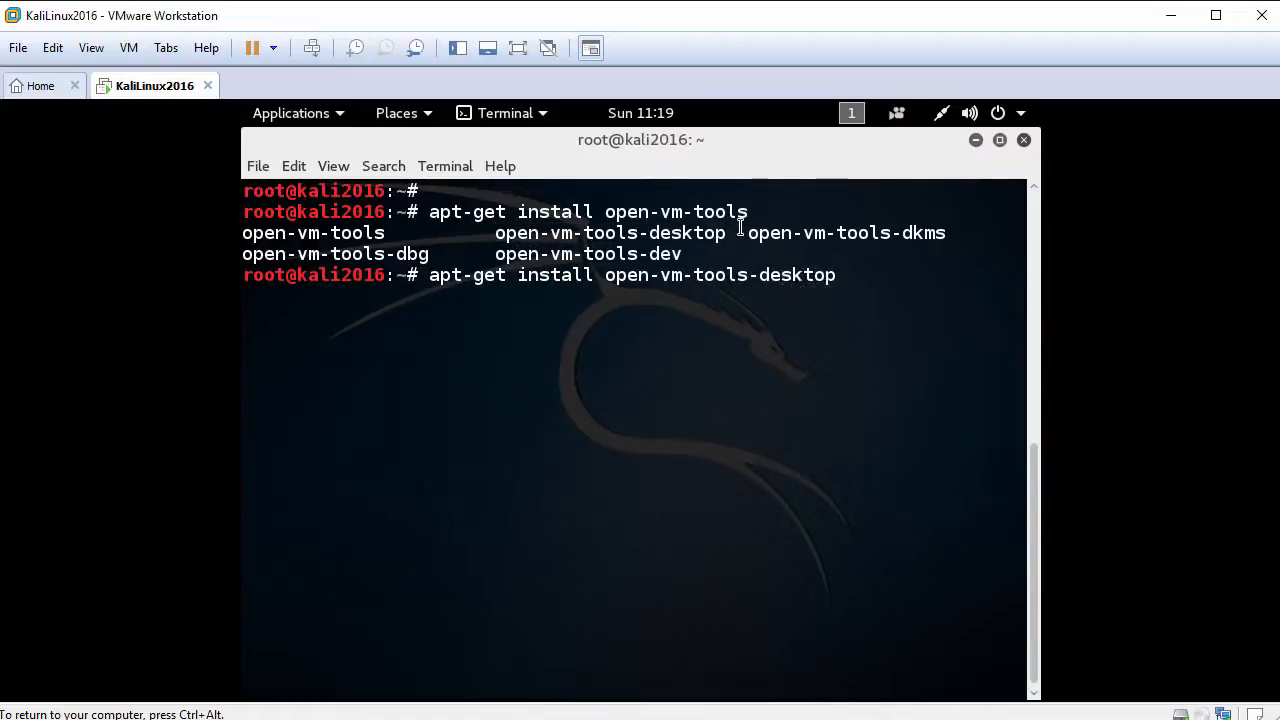
{"action": "key", "text": "Return"}
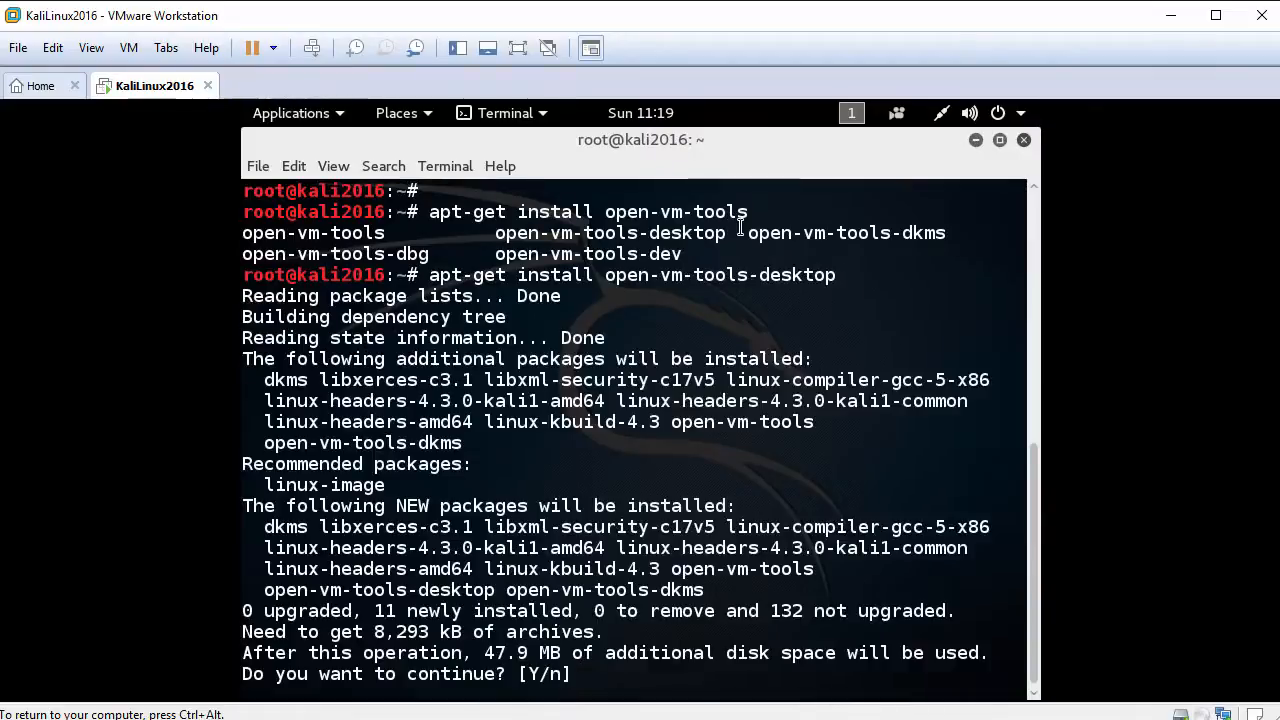
{"action": "type", "text": "y"}
{"action": "key", "text": "Return"}
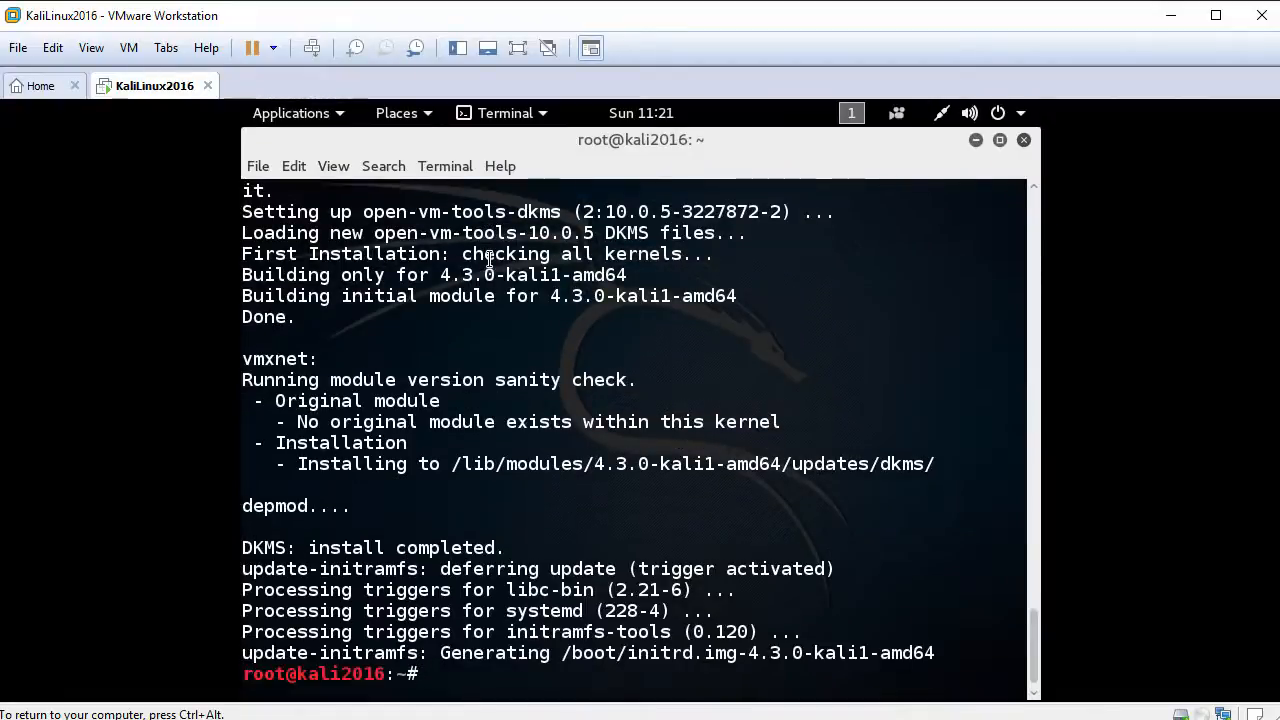
Step: Reboot the Kali guest with the reboot command and boot Kali GNU/Linux from GRUB
{"action": "key", "text": "Return"}
{"action": "key", "text": "Return"}
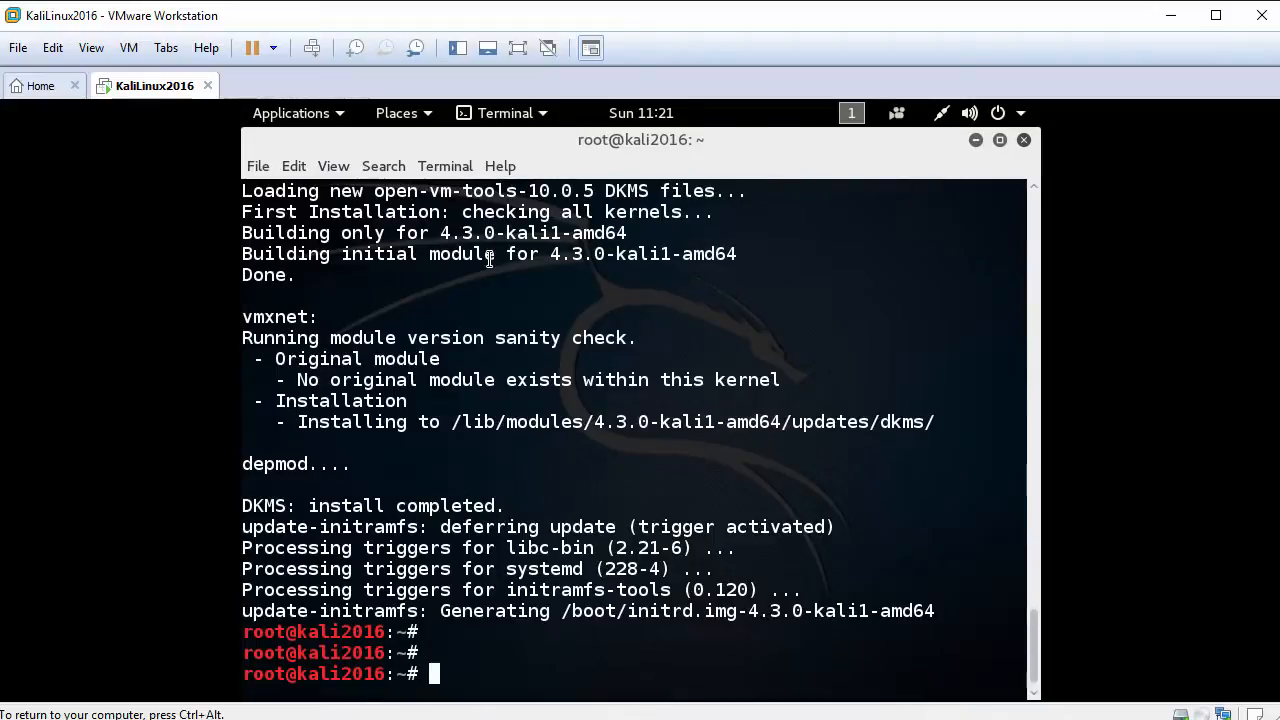
{"action": "type", "text": "reboot"}
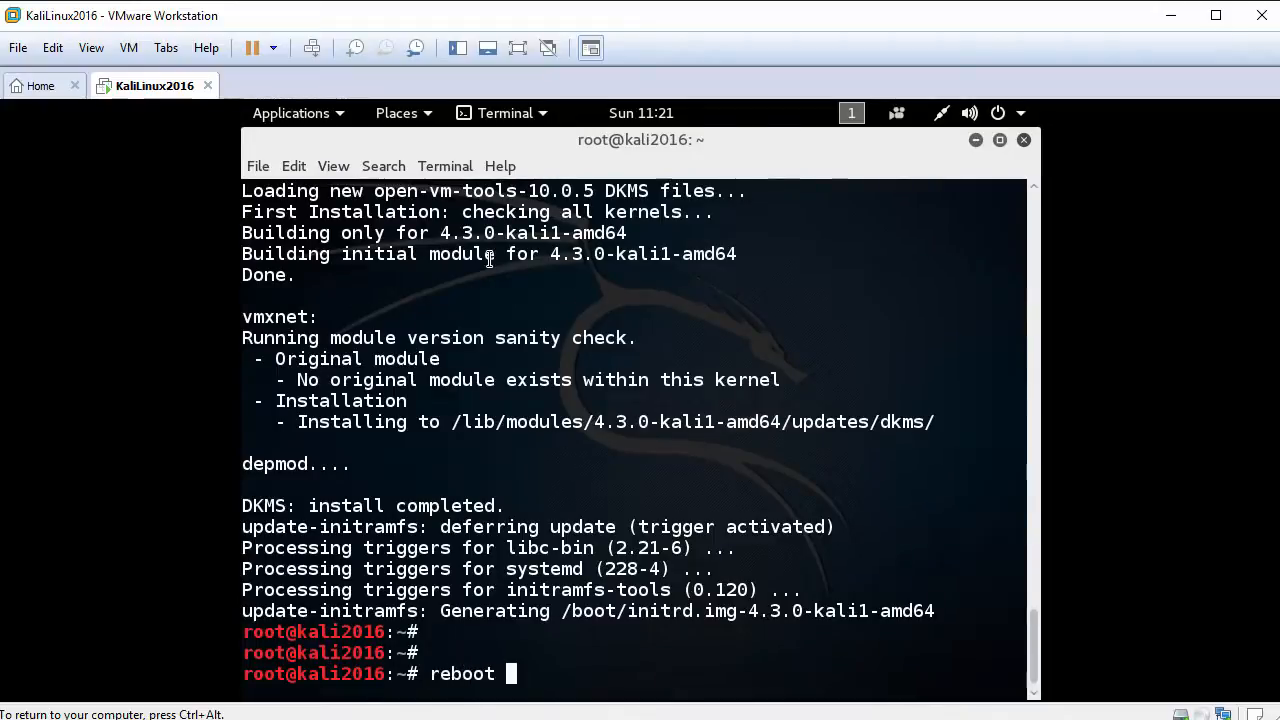
{"action": "key", "text": "Return"}
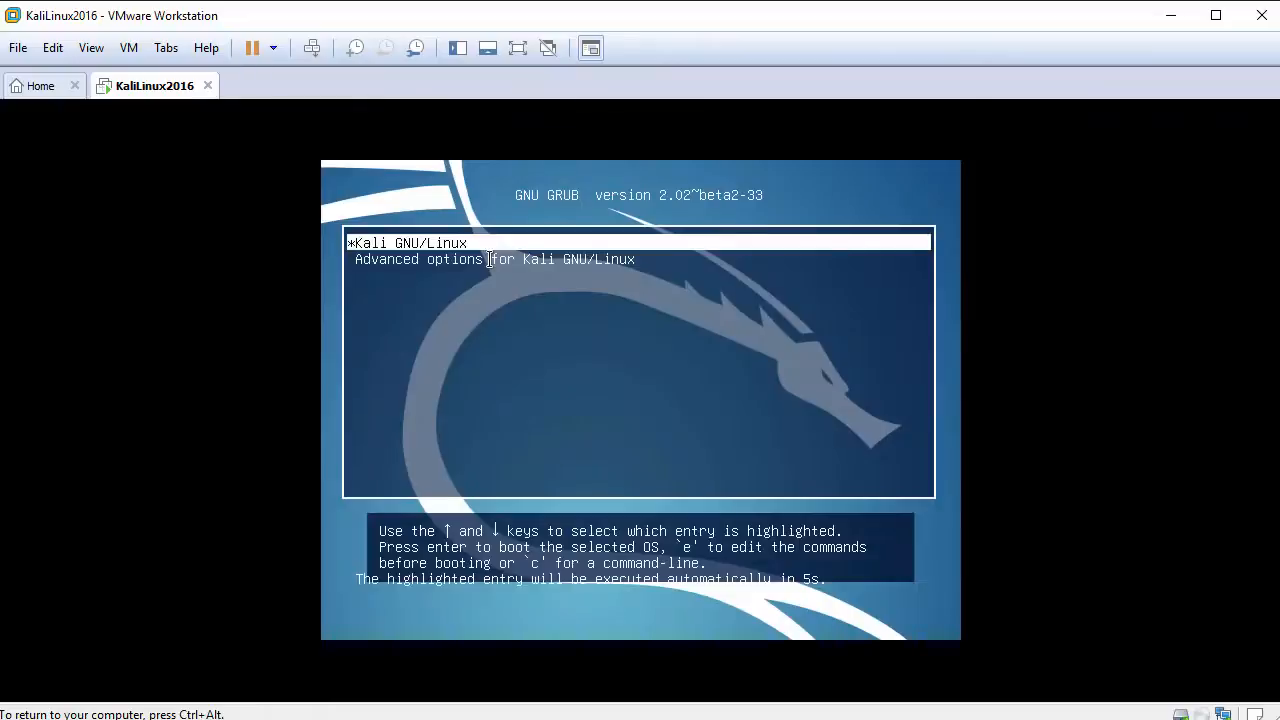
{"action": "key", "text": "Return"}
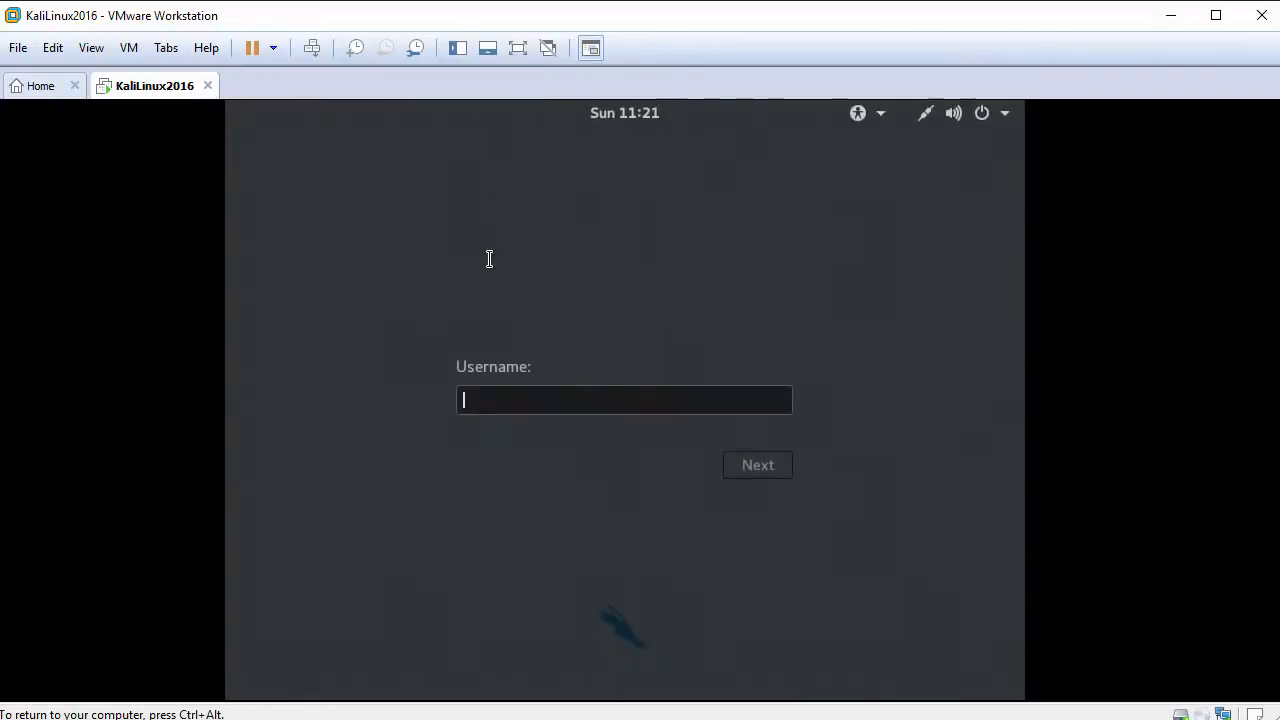
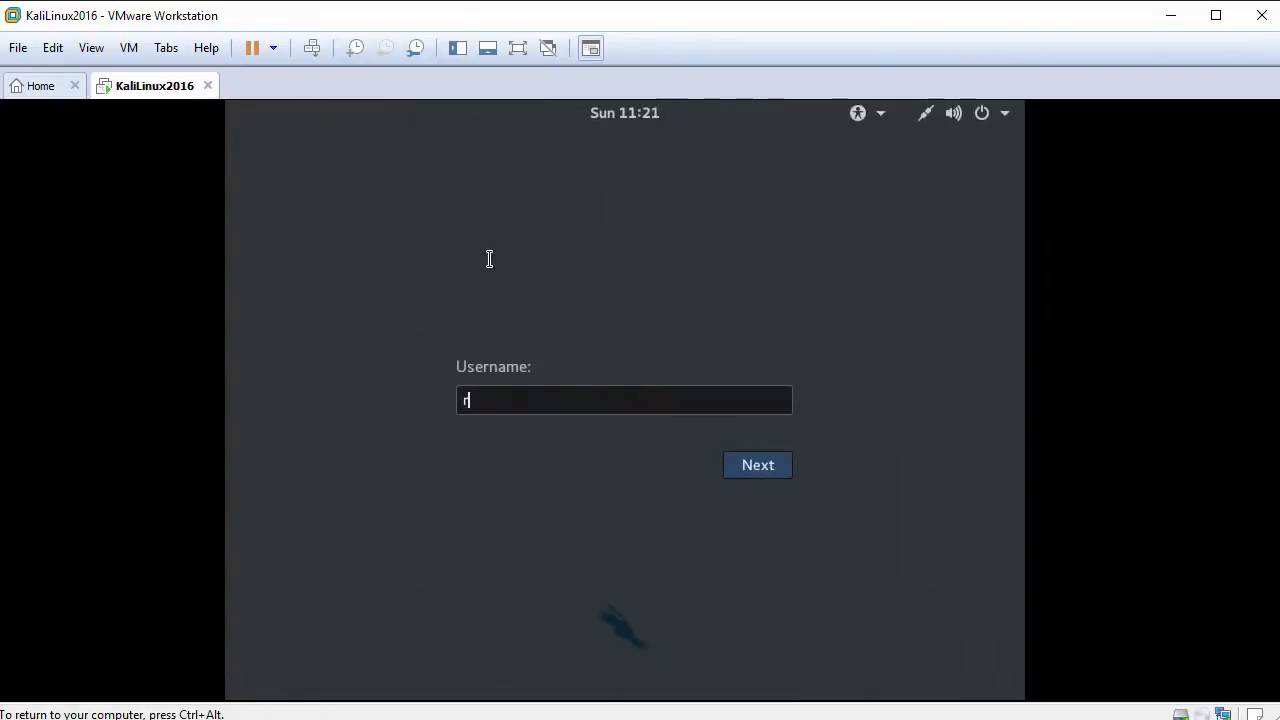
Step: Sign in to Kali as root with the root password
{"action": "key", "text": "Return"}
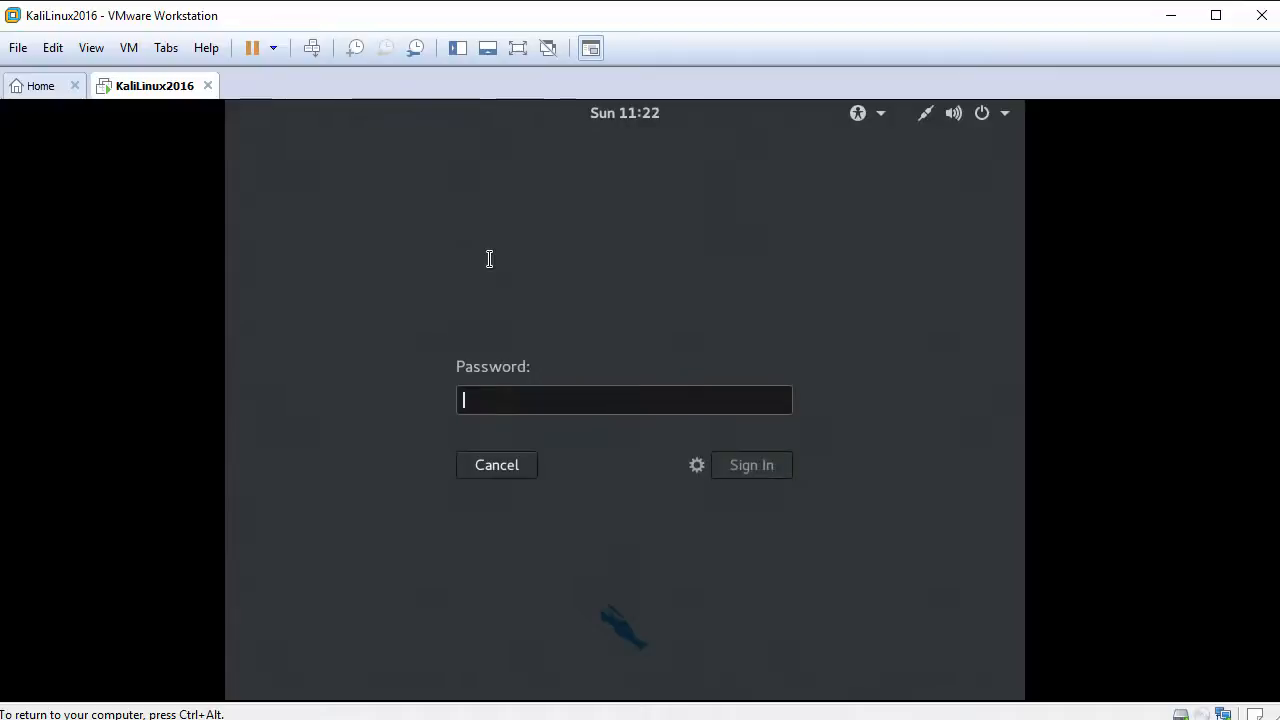
{"action": "key", "text": "Return"}
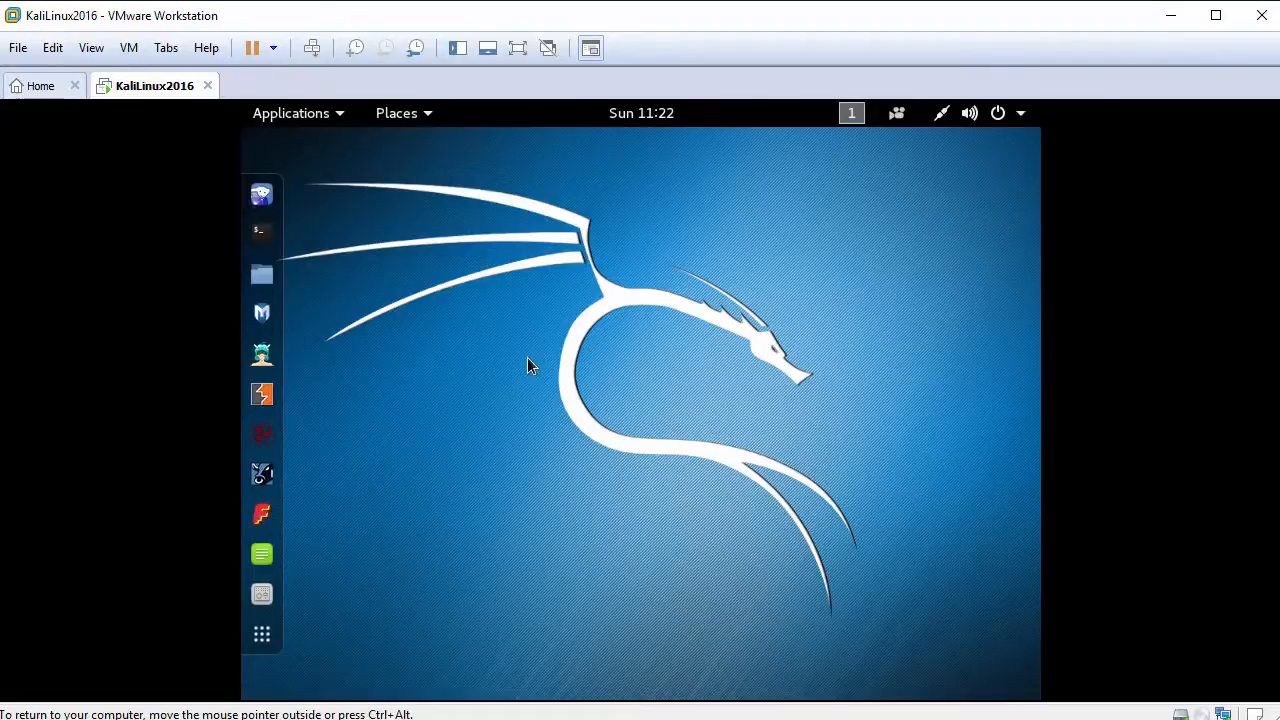
Step: Fit the Kali desktop to the window and drag FileFromHost.txt from the host into Home
{"action": "left_click", "coordinate": [92, 48]}
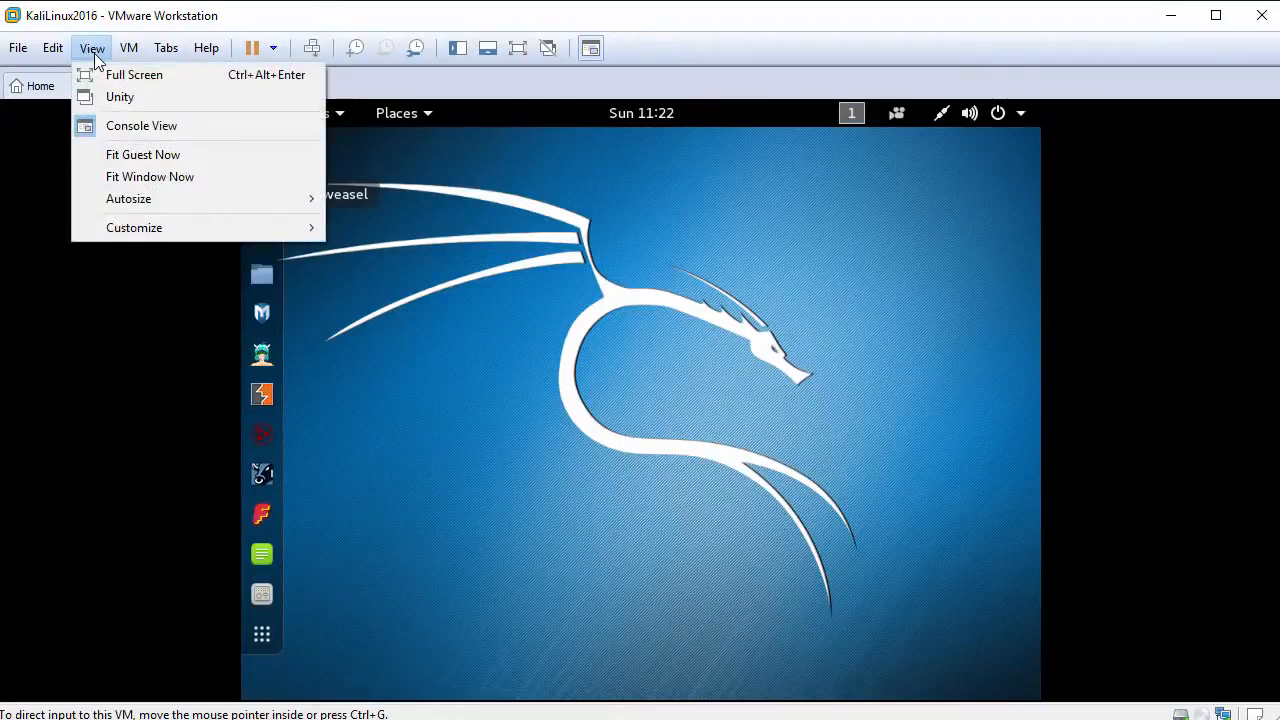
{"action": "left_click", "coordinate": [190, 155]}
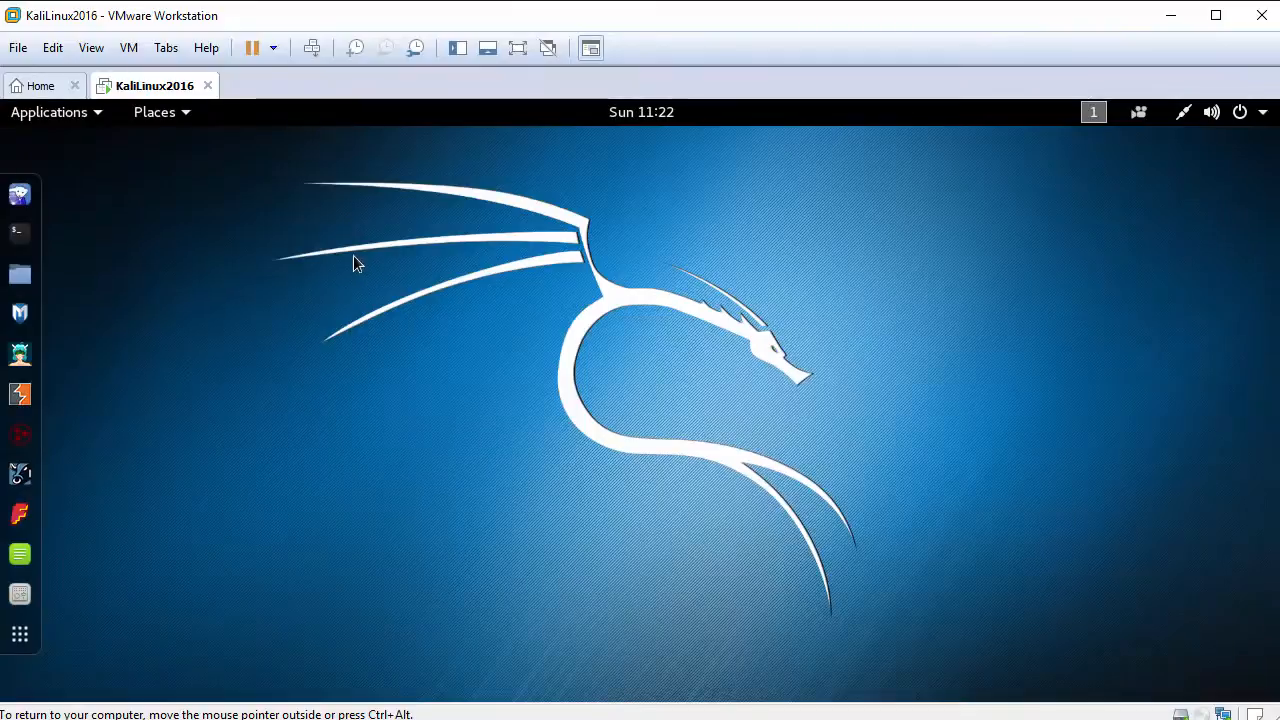
{"action": "left_click", "coordinate": [21, 276]}
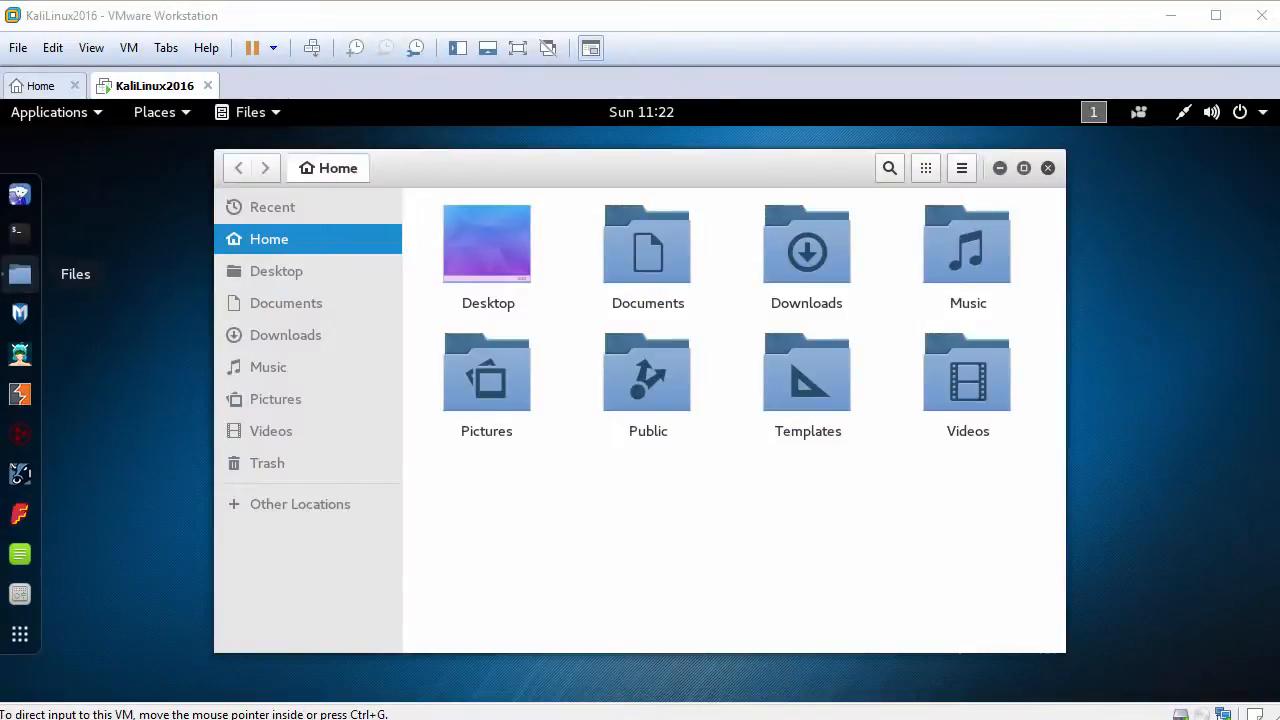
{"action": "left_click_drag", "start_coordinate": [129, 417], "coordinate": [659, 509]}
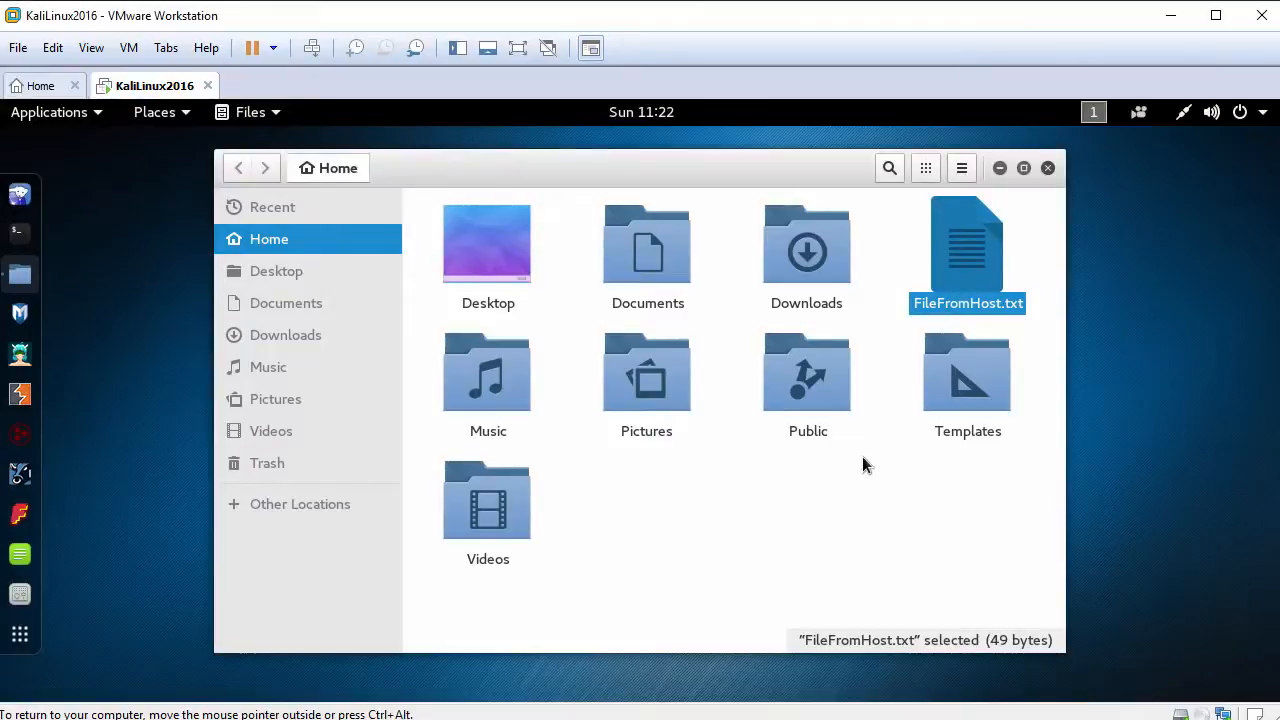
{"action": "left_click", "coordinate": [25, 205]}
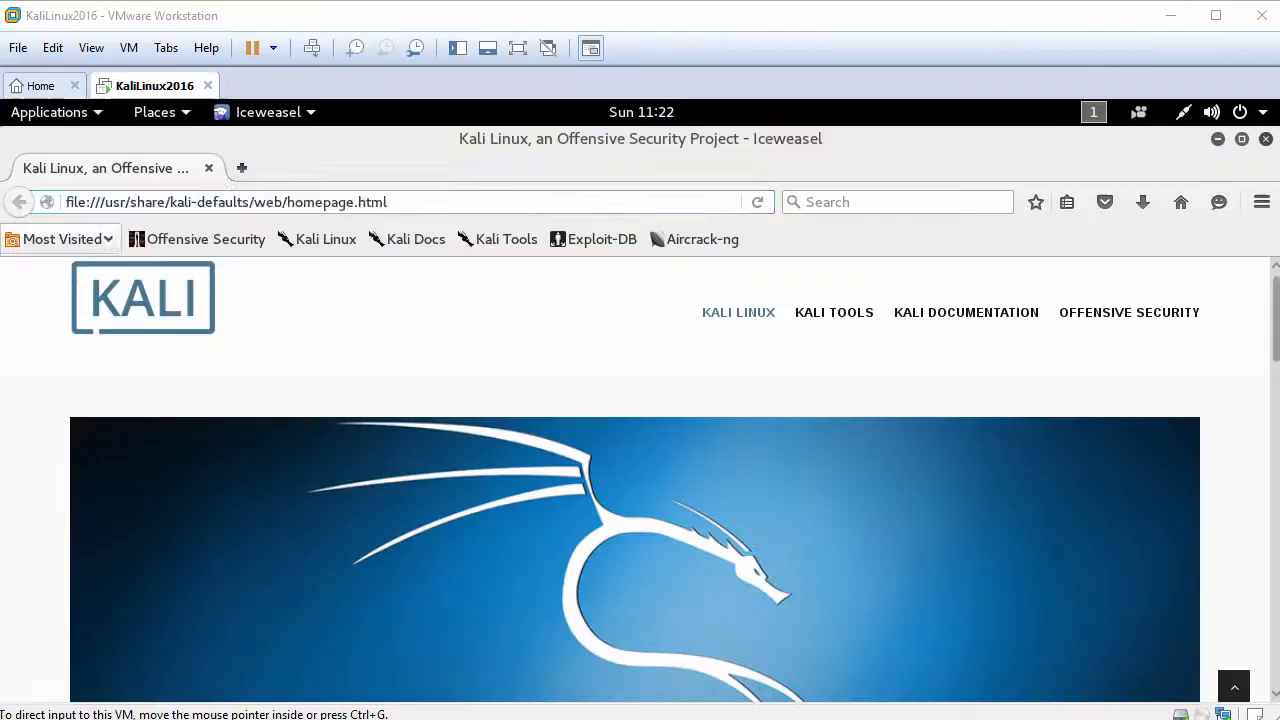
Step: Paste the host clipboard text into Iceweasel's address bar, then close Iceweasel
{"action": "right_click", "coordinate": [235, 199]}
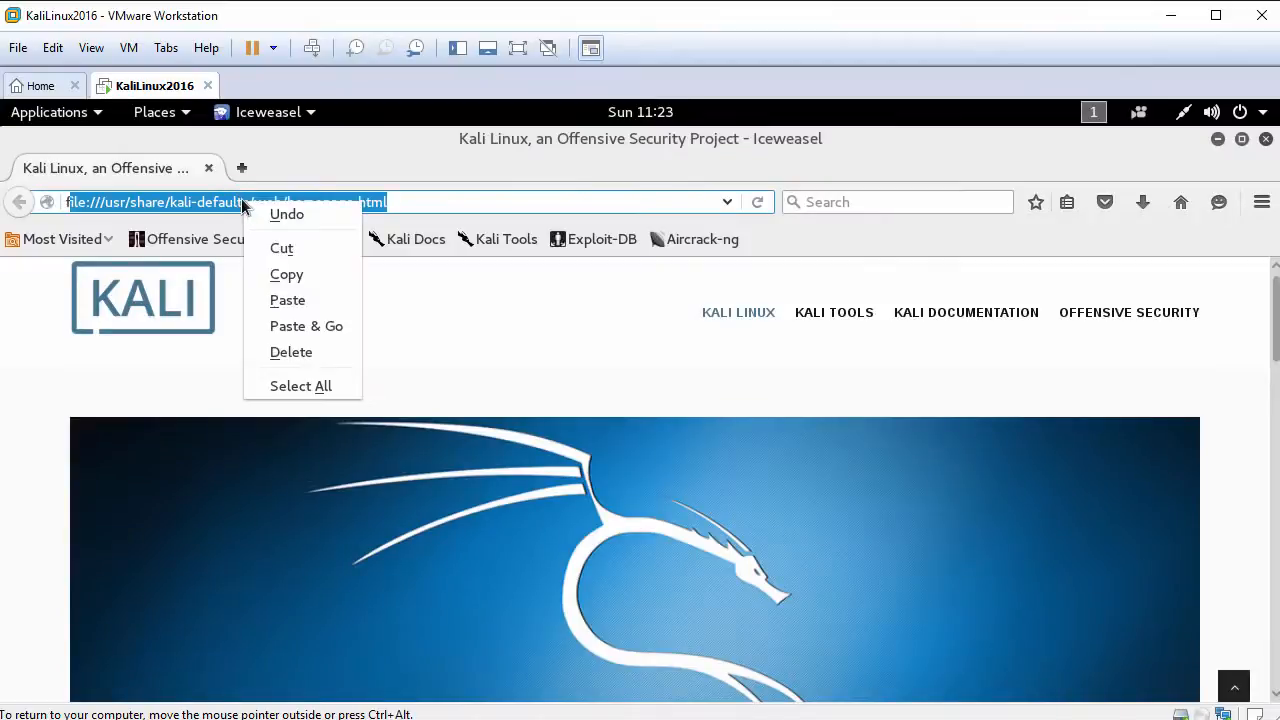
{"action": "left_click", "coordinate": [300, 297]}
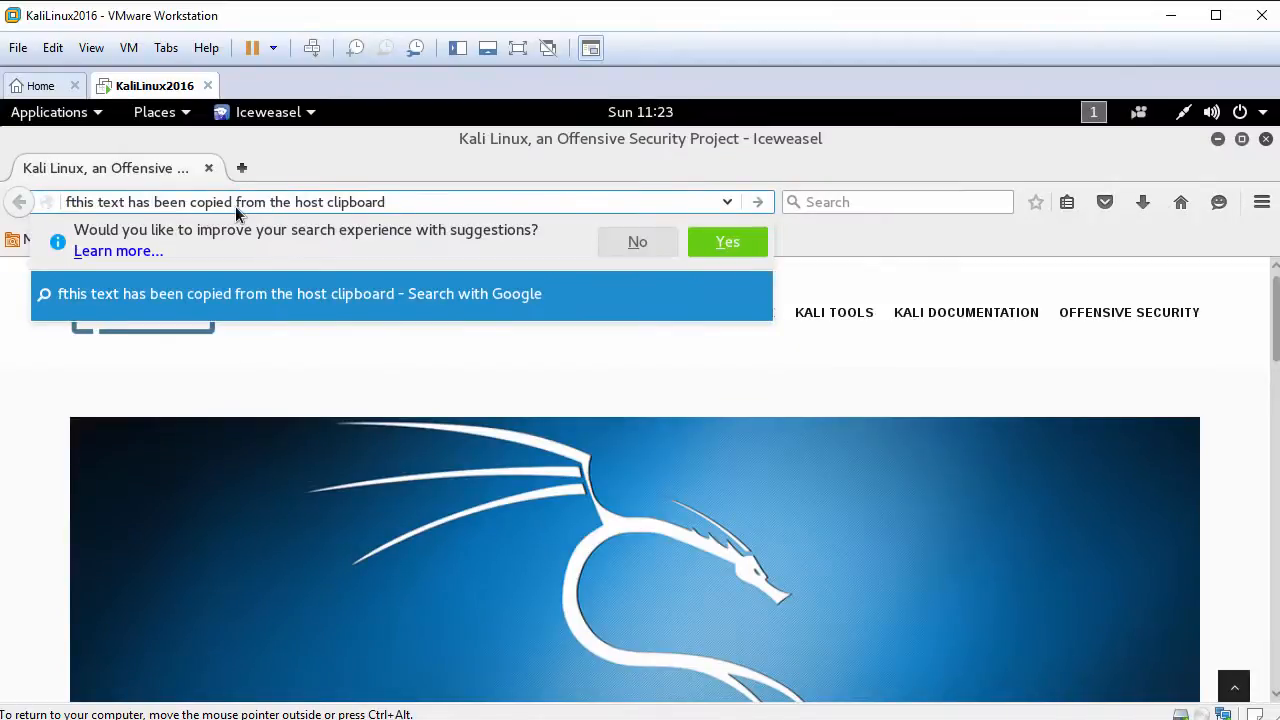
{"action": "left_click", "coordinate": [409, 203]}
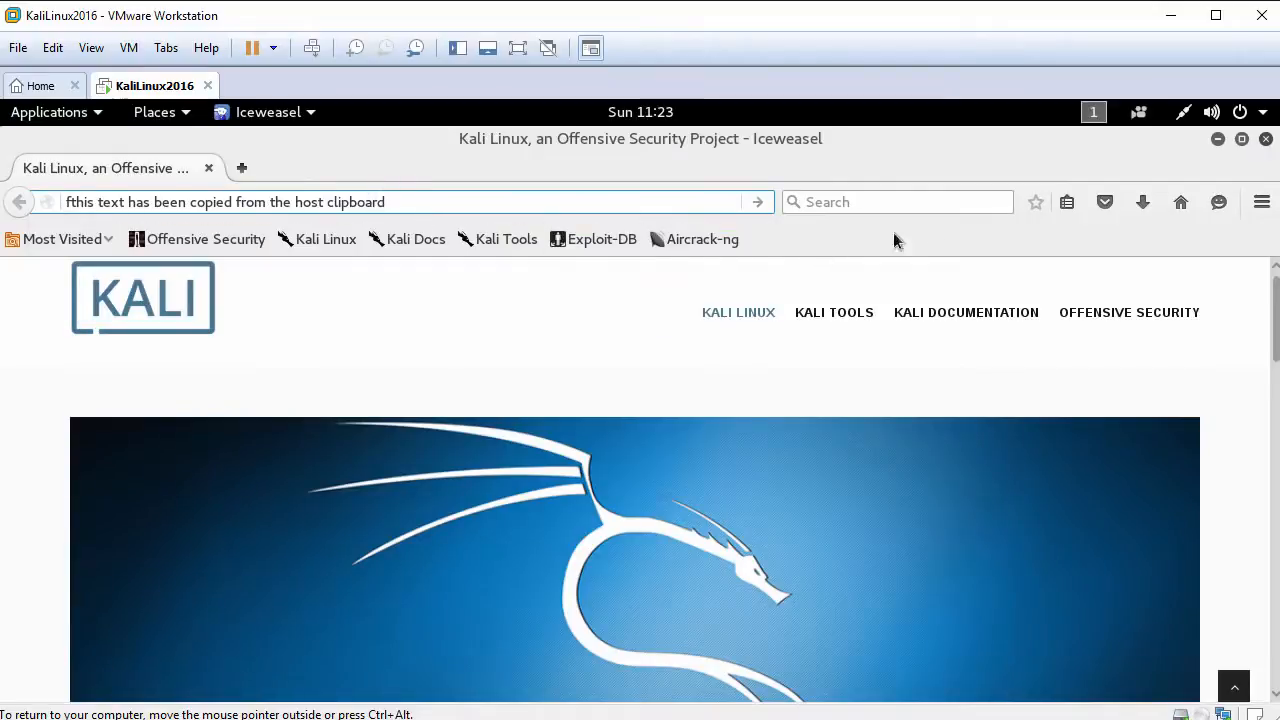
{"action": "left_click", "coordinate": [1265, 139]}
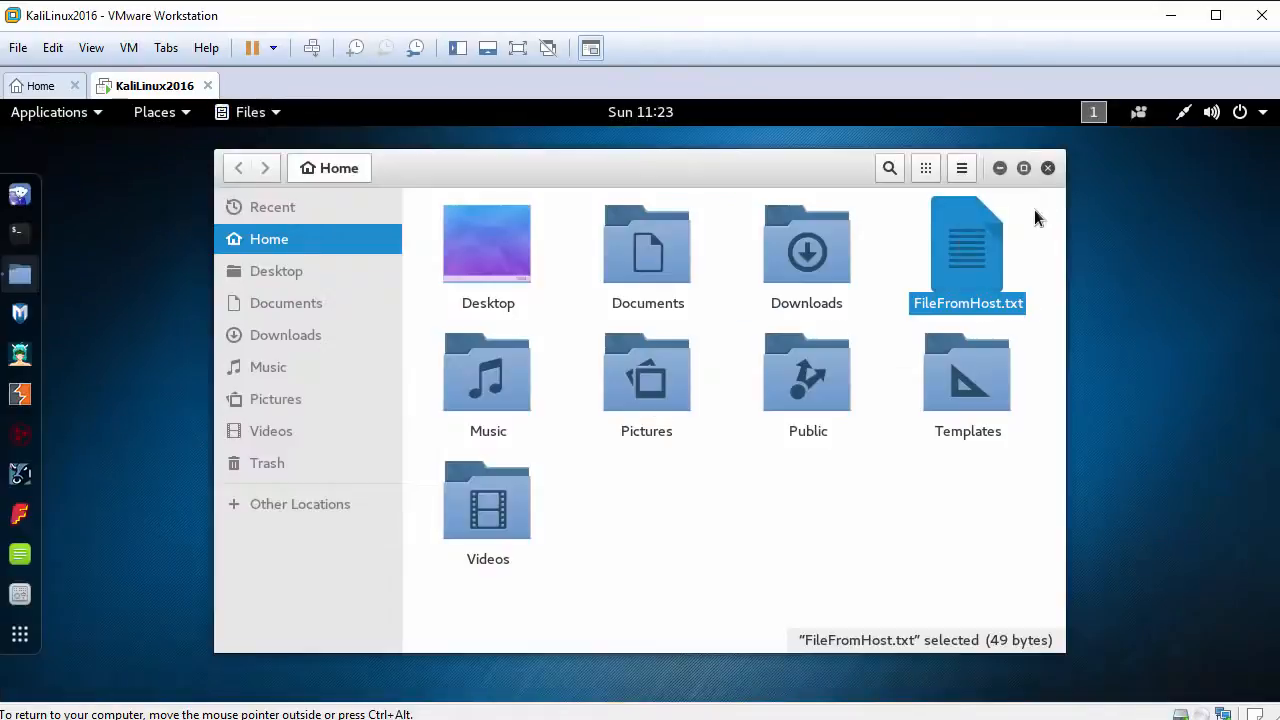
Step: Close the Files window and browse the Applications and Places menus before returning to the empty desktop
{"action": "left_click", "coordinate": [1049, 168]}
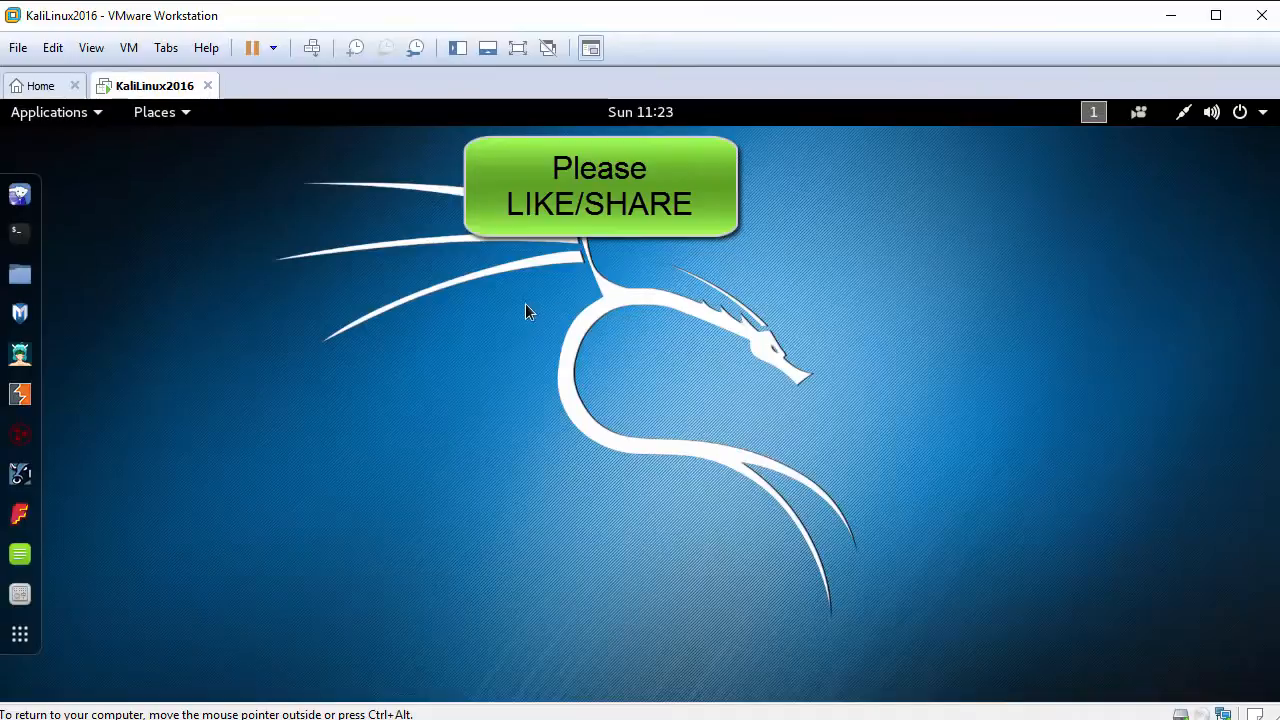
{"action": "left_click", "coordinate": [57, 116]}
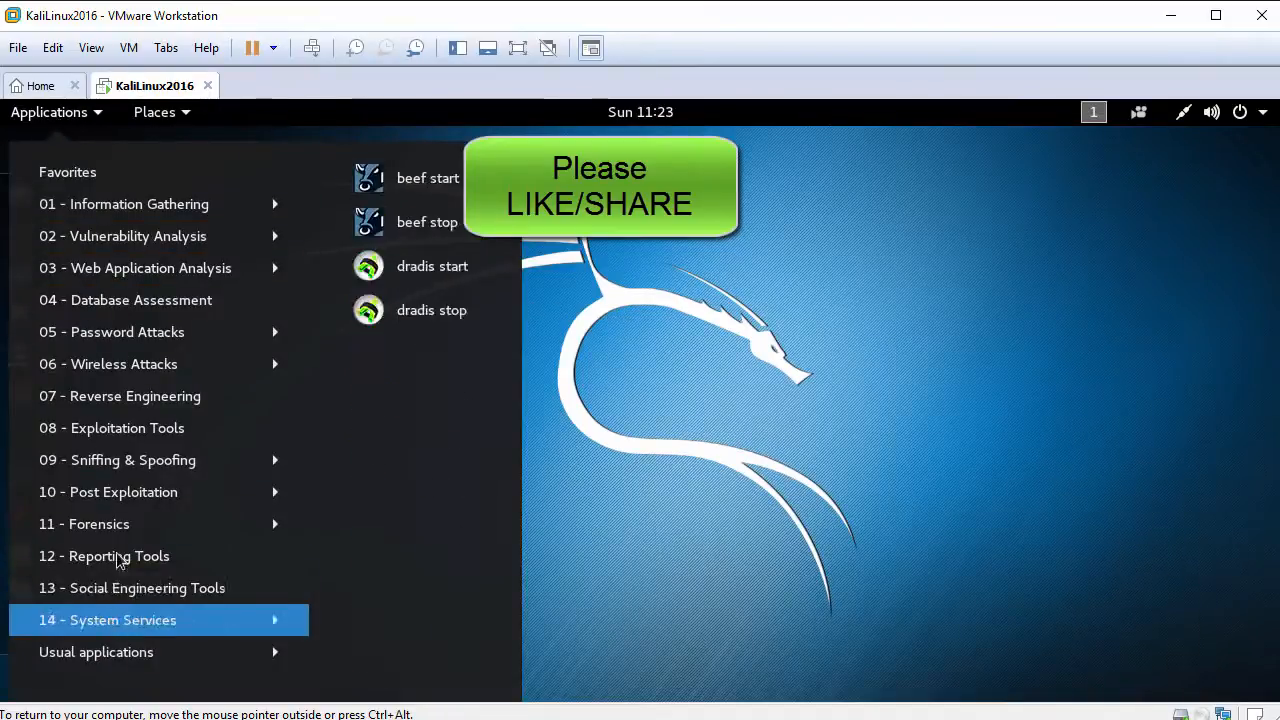
{"action": "mouse_move", "coordinate": [171, 122]}
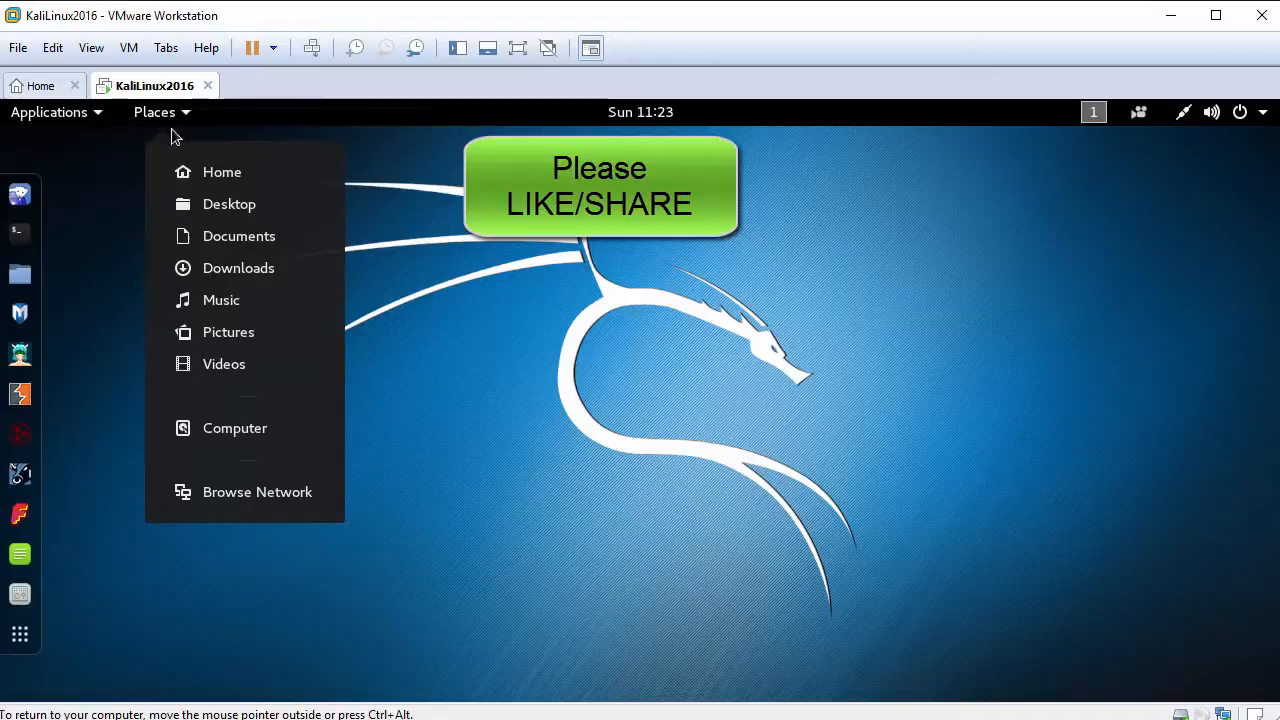
{"action": "left_click", "coordinate": [560, 410]}
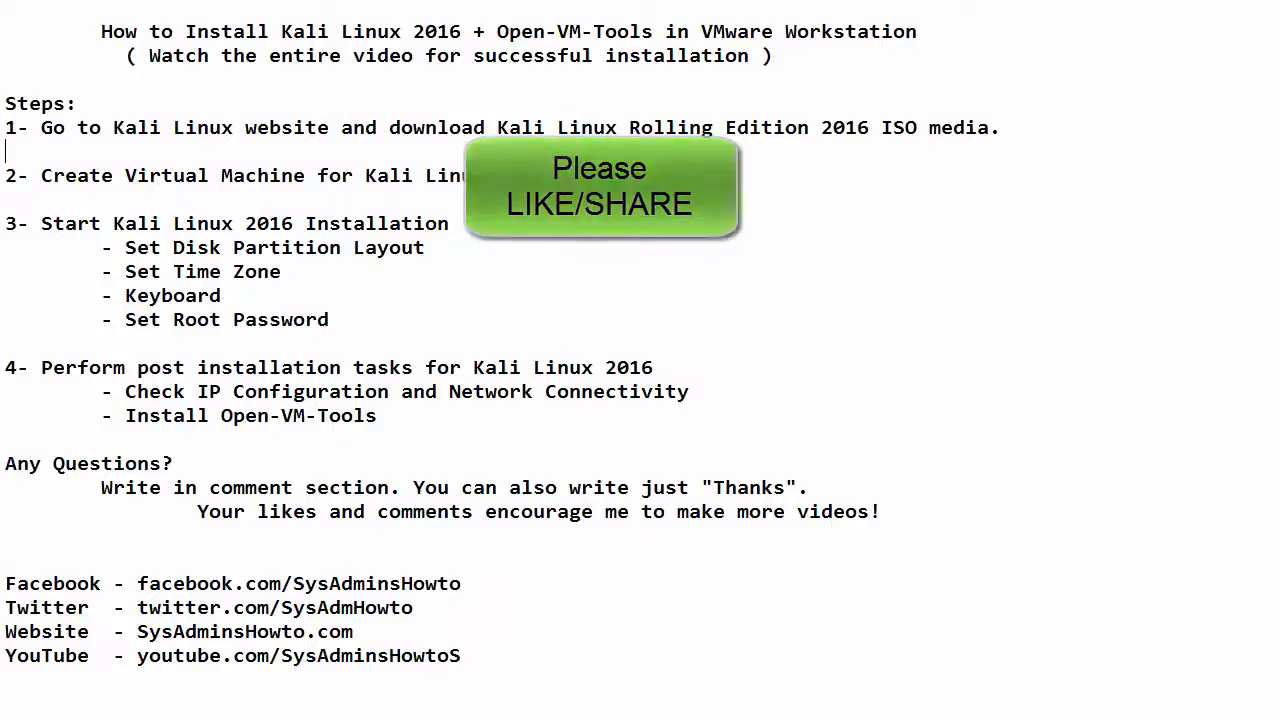